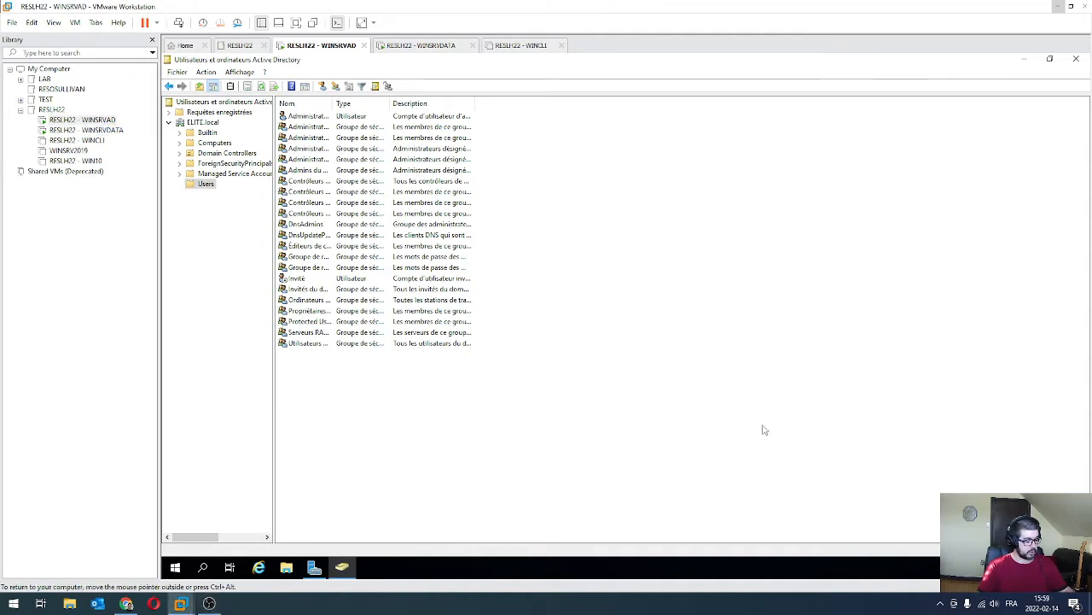
Run ipconfig in a command prompt to check the server's IPv4 address, then close it.
{"action": "key", "text": "super+r"}
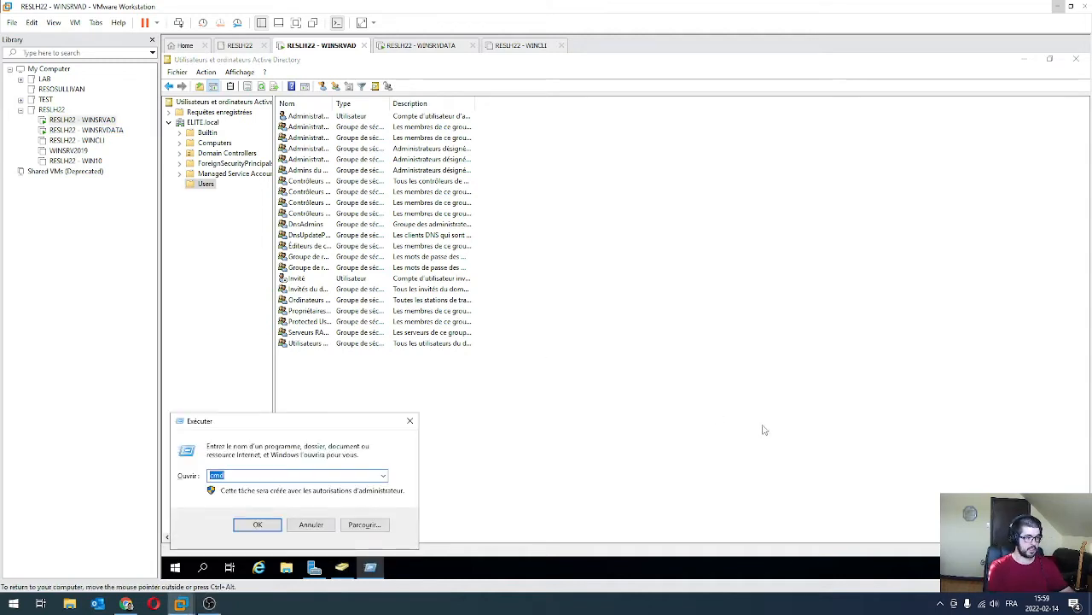
{"action": "key", "text": "Return"}
{"action": "type", "text": "ipco"}
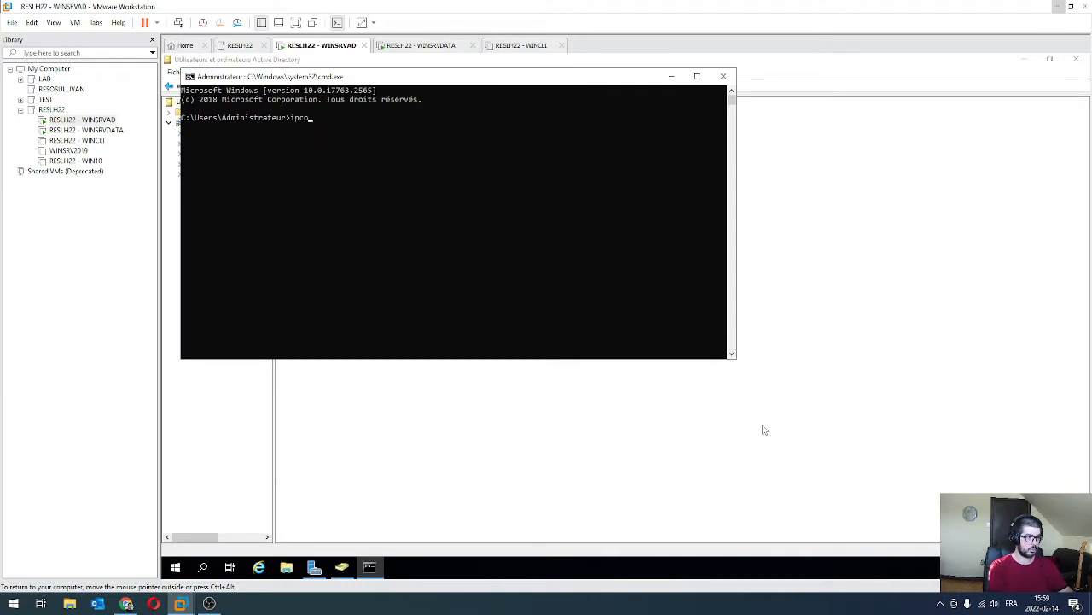
{"action": "type", "text": "nfig"}
{"action": "key", "text": "Return"}
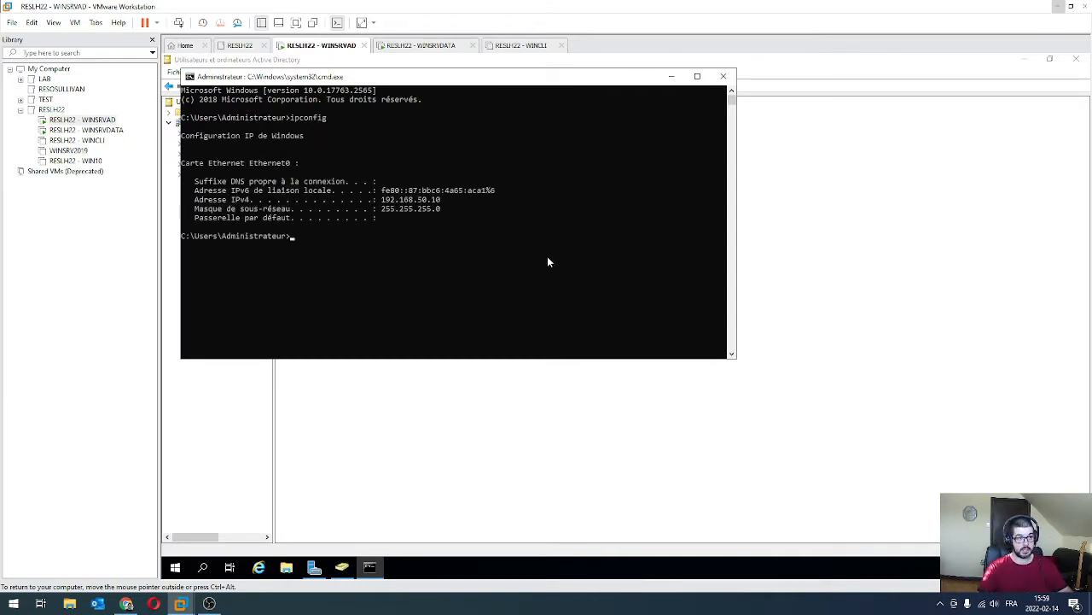
{"action": "left_click_drag", "start_coordinate": [419, 199], "coordinate": [446, 200]}
{"action": "left_click", "coordinate": [490, 244]}
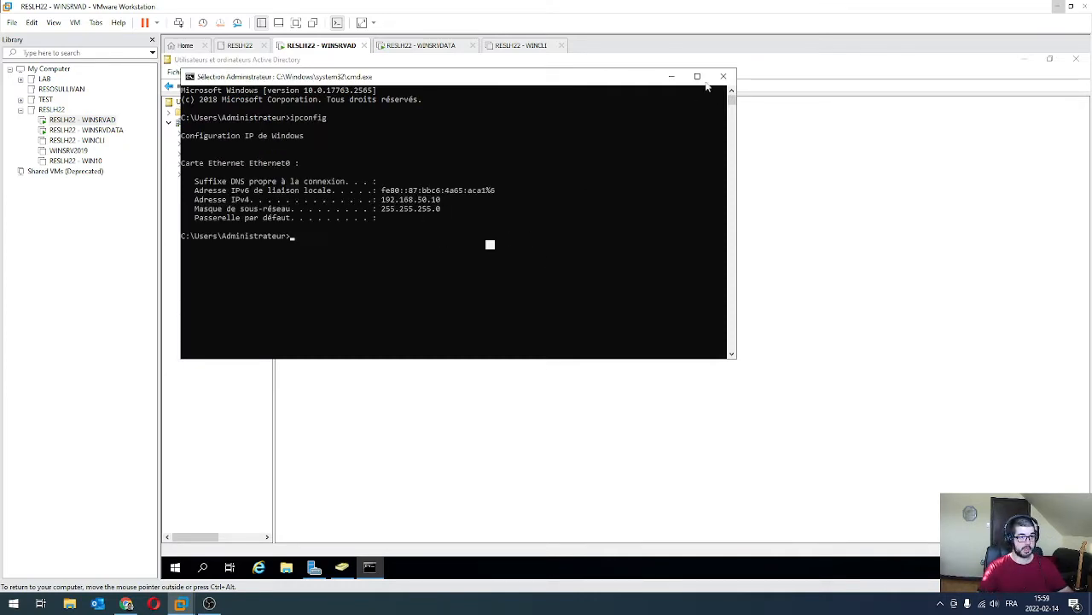
{"action": "left_click", "coordinate": [724, 77]}
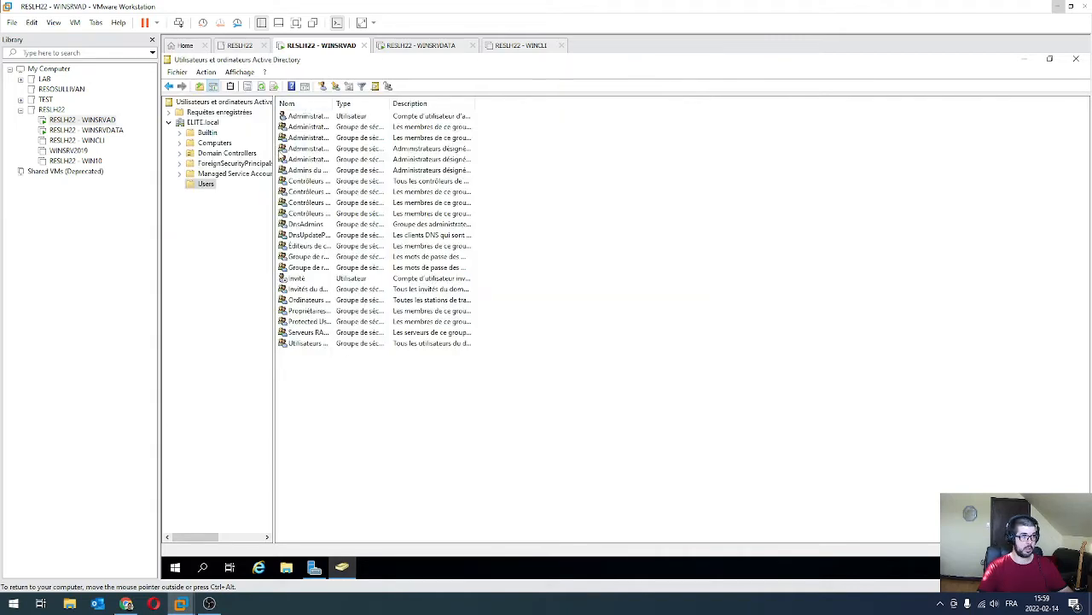
Minimize ADUC, switch to the WINSRVDATA VM and sign in with the administrator password.
{"action": "left_click", "coordinate": [1026, 60]}
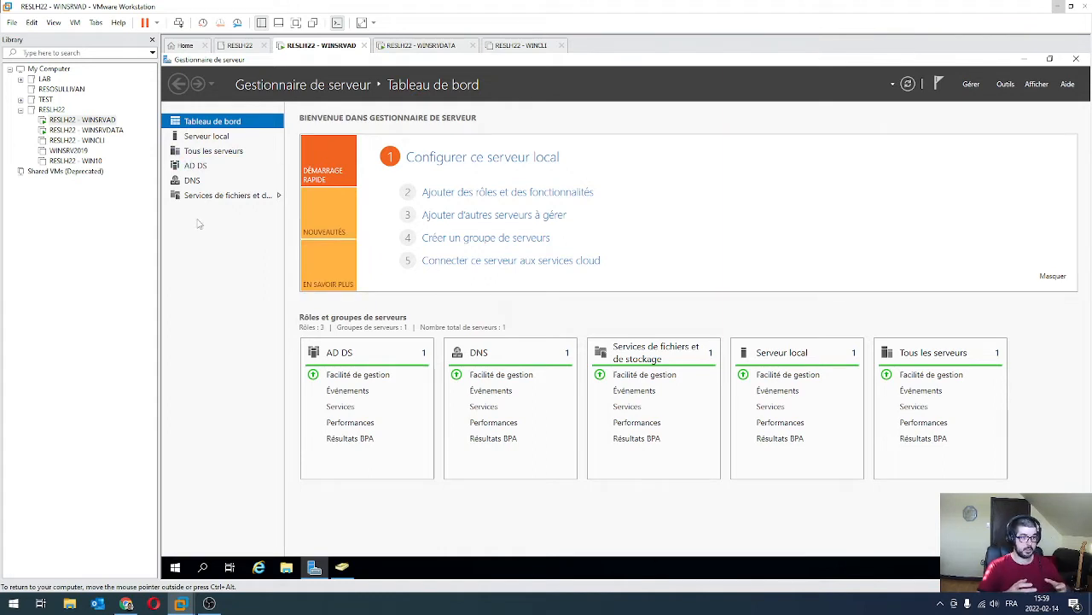
{"action": "left_click", "coordinate": [85, 131]}
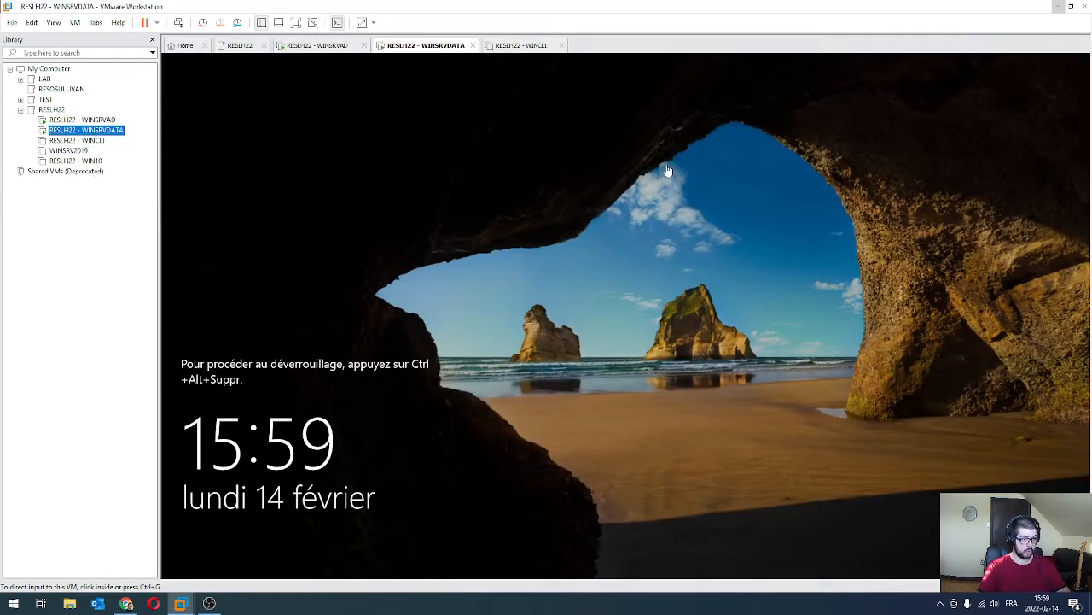
{"action": "left_click", "coordinate": [569, 274]}
{"action": "key", "text": "ctrl+alt+Insert"}
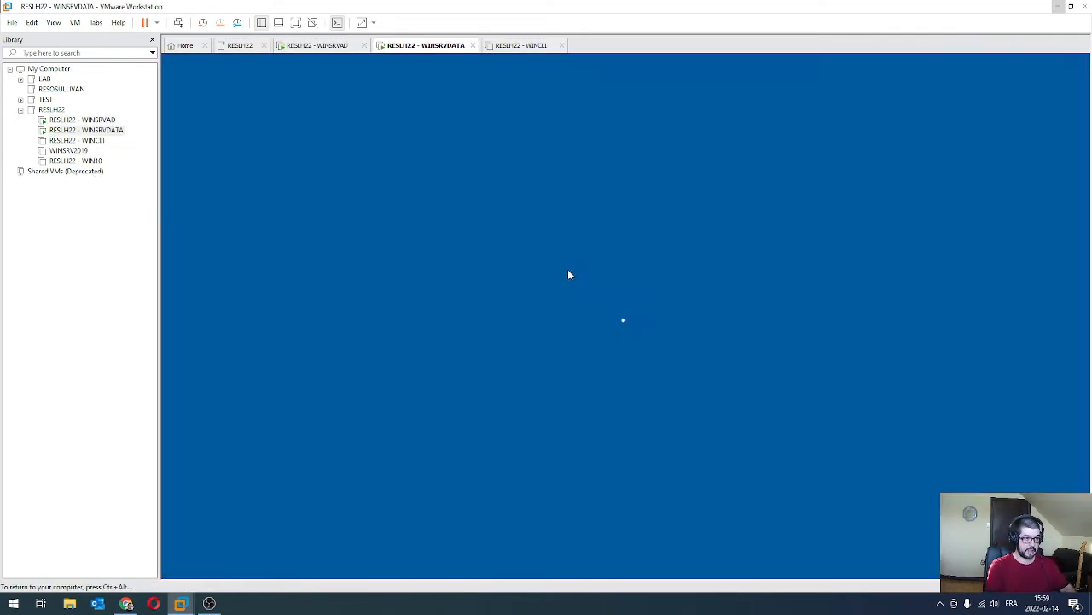
{"action": "type", "text": "********"}
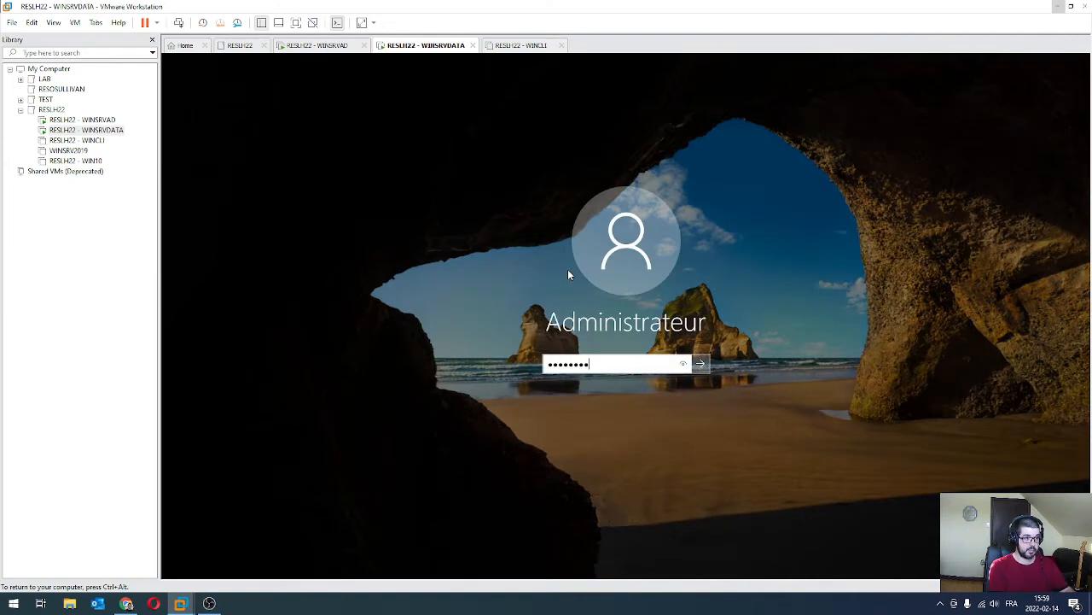
{"action": "key", "text": "Return"}
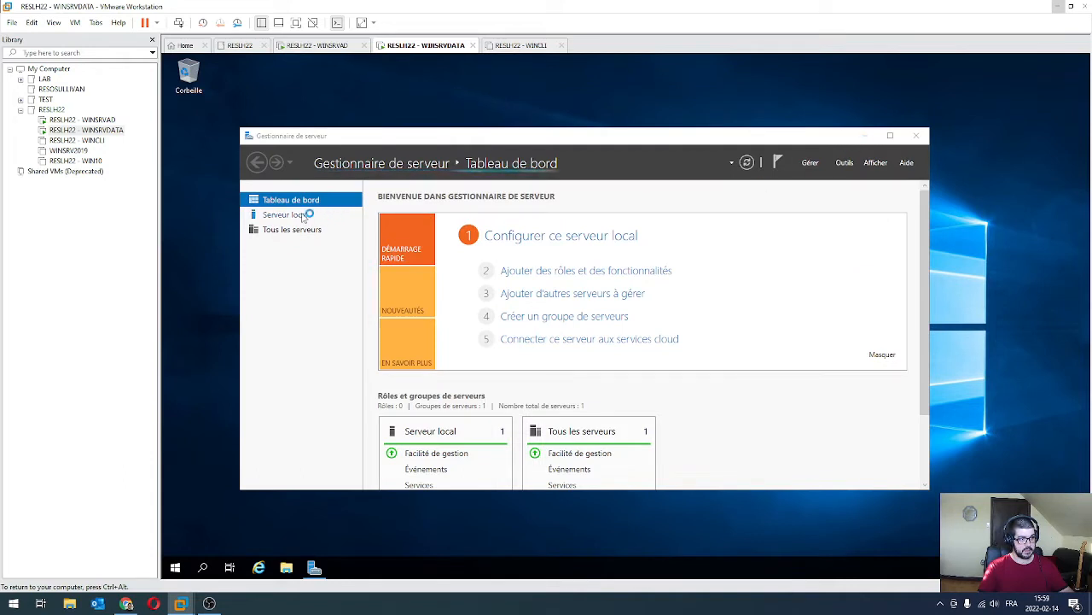
Change the computer name to SRVDATA in System Properties and choose to restart later.
{"action": "left_click", "coordinate": [285, 215]}
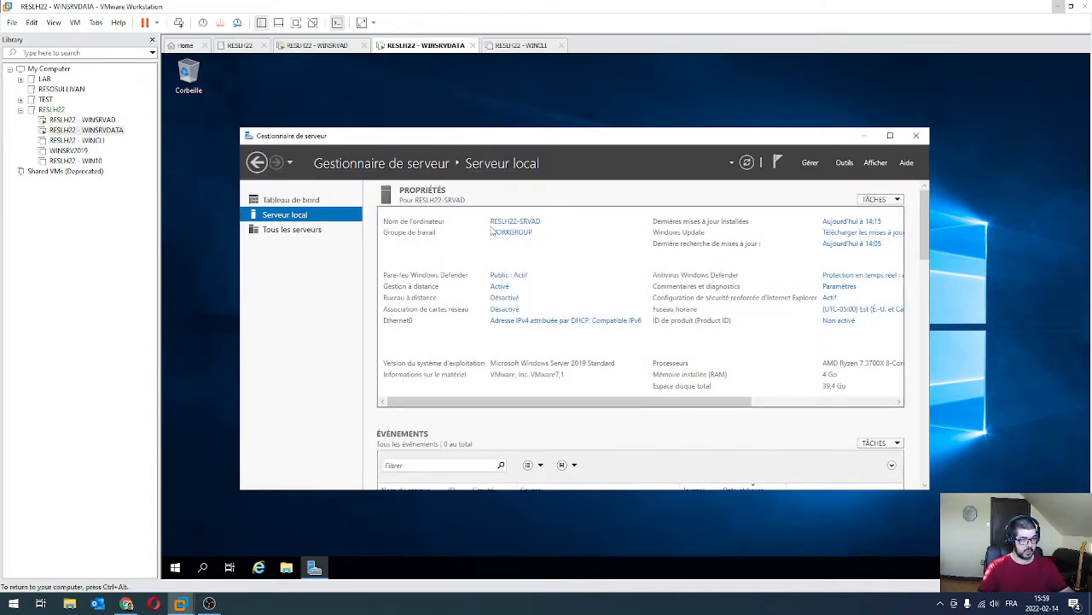
{"action": "left_click", "coordinate": [517, 223]}
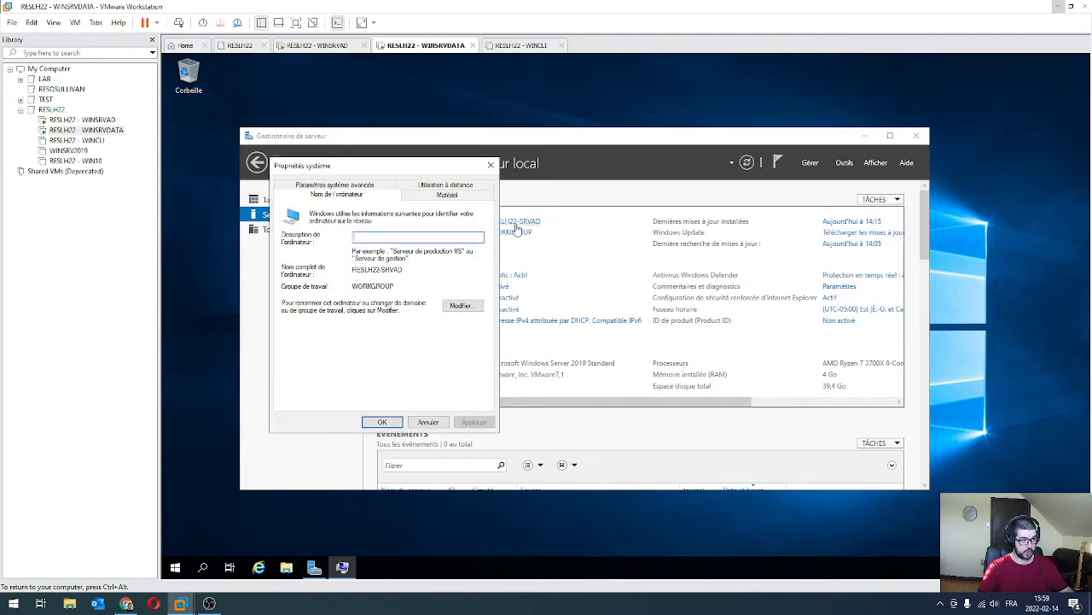
{"action": "left_click", "coordinate": [466, 306]}
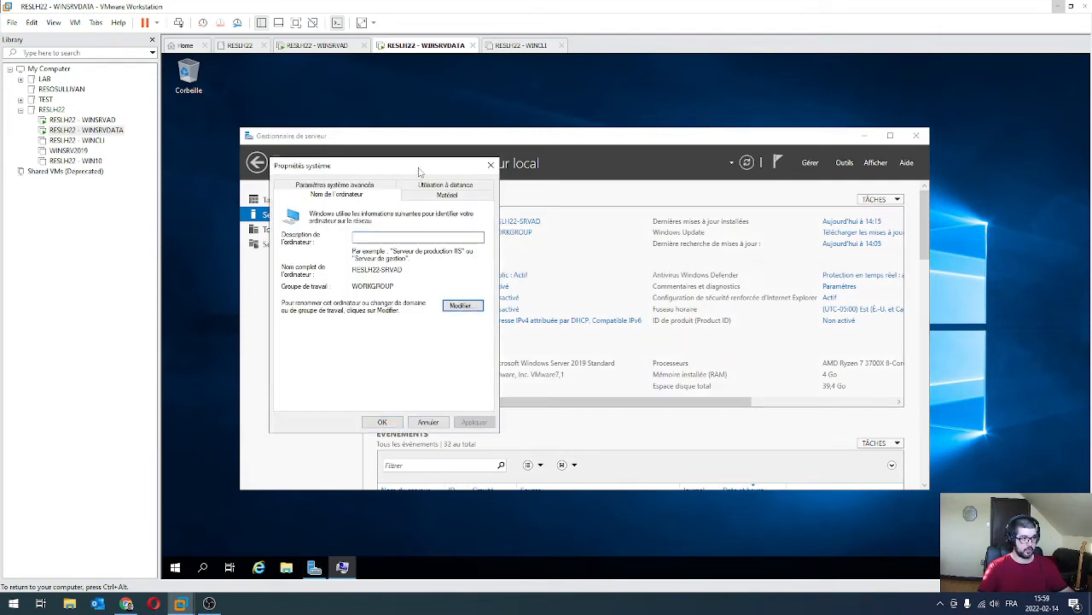
{"action": "left_click_drag", "start_coordinate": [419, 170], "coordinate": [824, 205]}
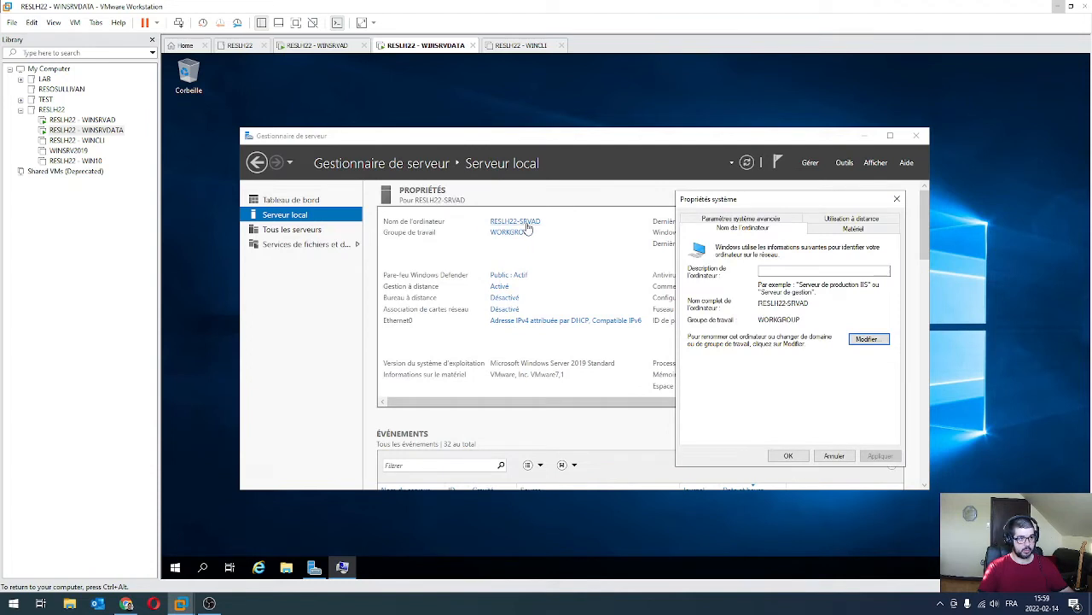
{"action": "left_click", "coordinate": [868, 340]}
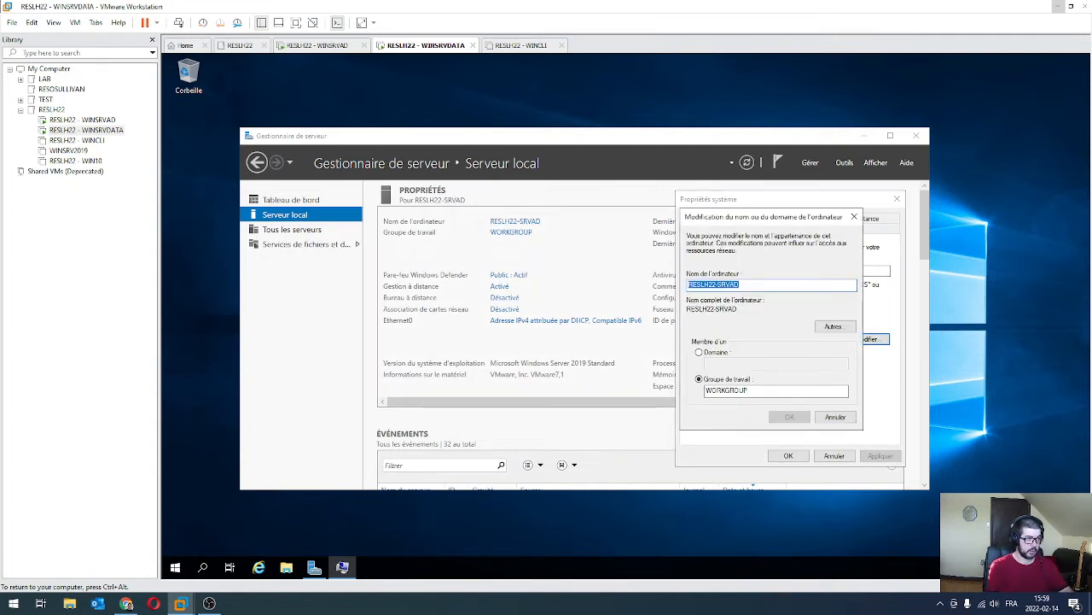
{"action": "type", "text": "SRVDATA"}
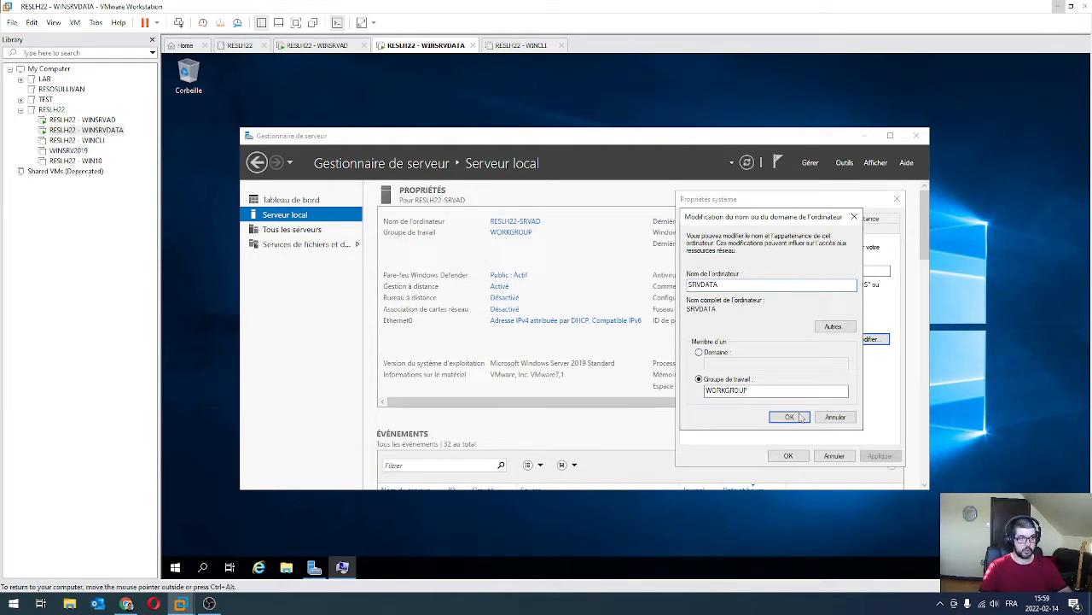
{"action": "left_click", "coordinate": [791, 417]}
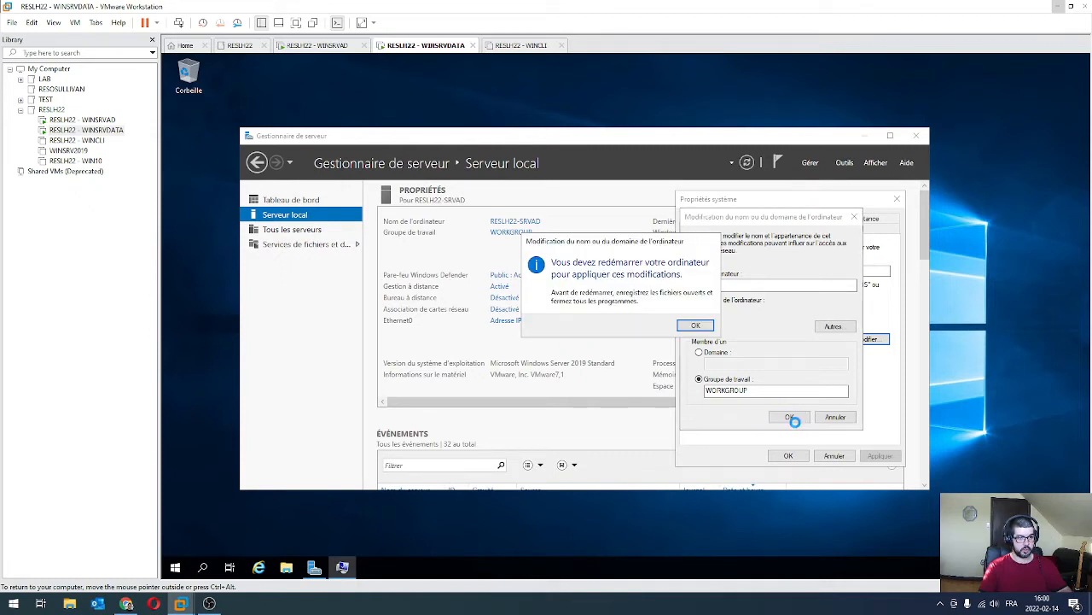
{"action": "left_click", "coordinate": [712, 331]}
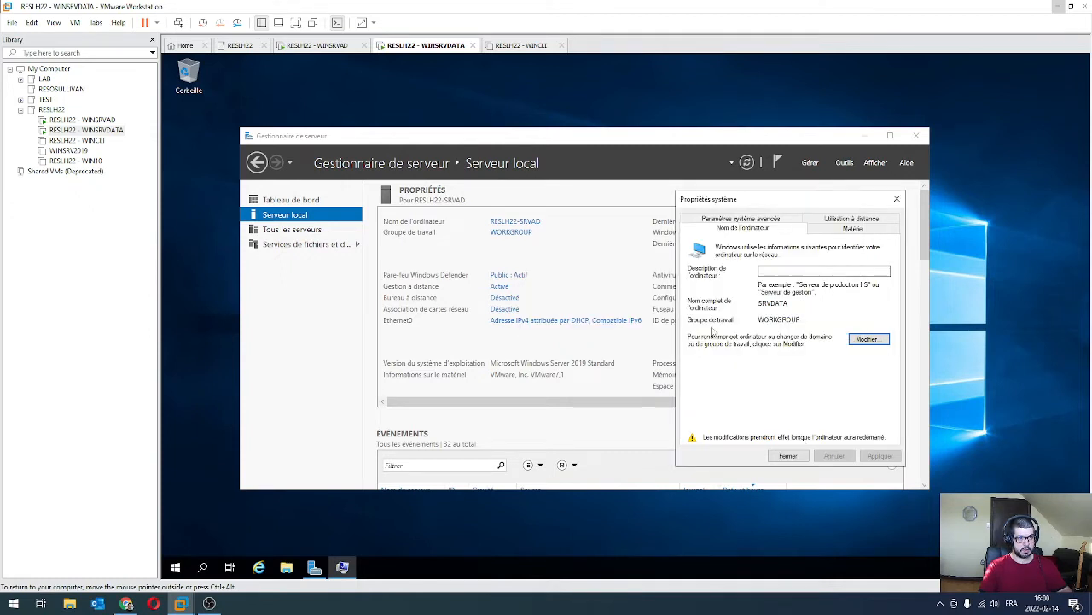
{"action": "left_click", "coordinate": [788, 455]}
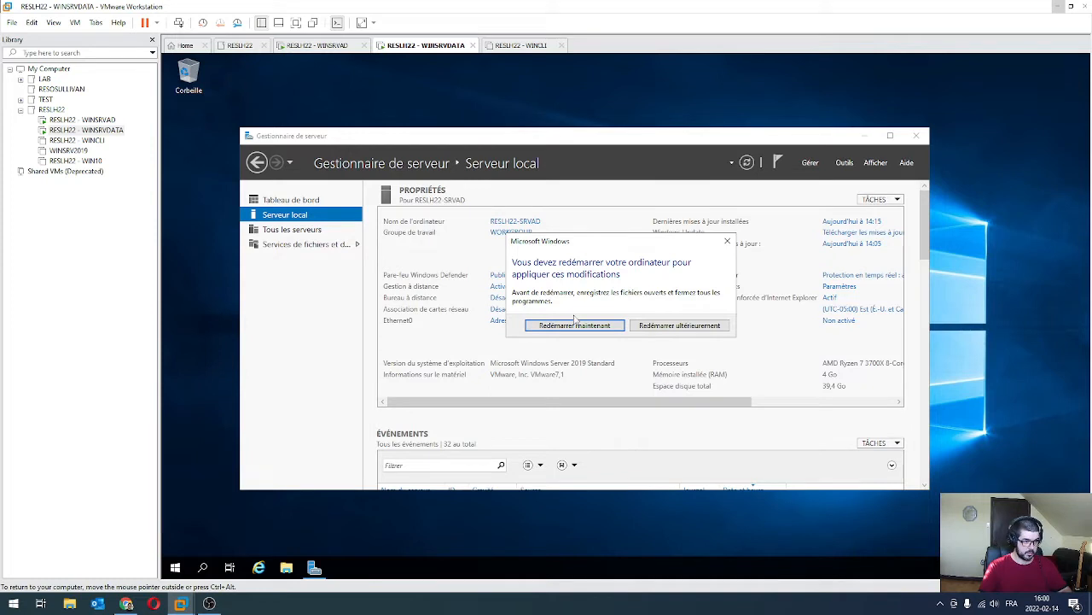
{"action": "left_click", "coordinate": [673, 326]}
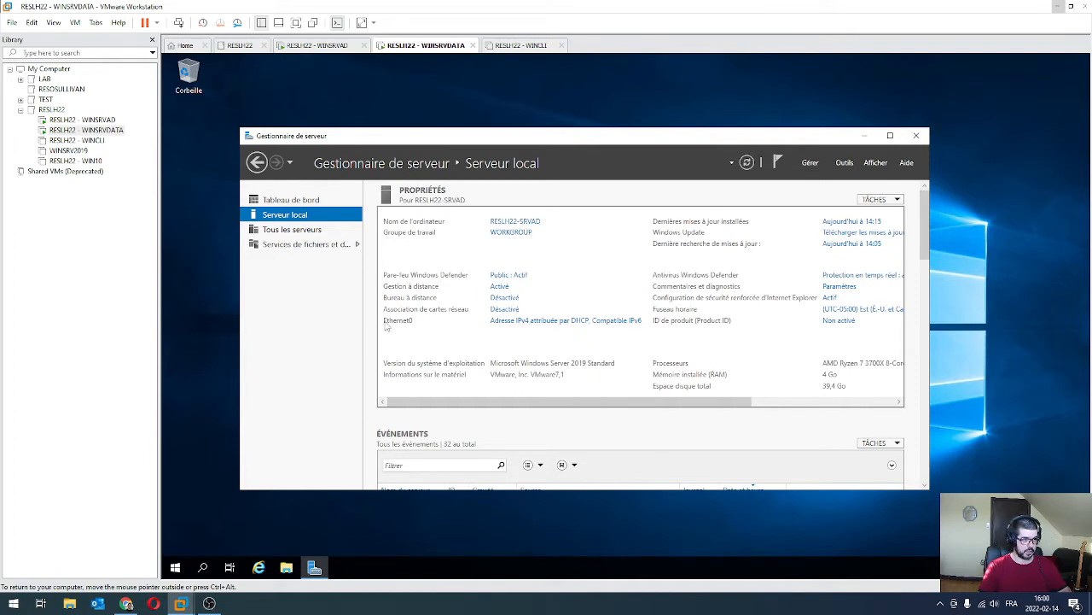
Give Ethernet0 static IPv4 192.168.50.11, mask 255.255.255.0, DNS 192.168.50.10, then switch to WINSRVAD.
{"action": "left_click", "coordinate": [527, 325]}
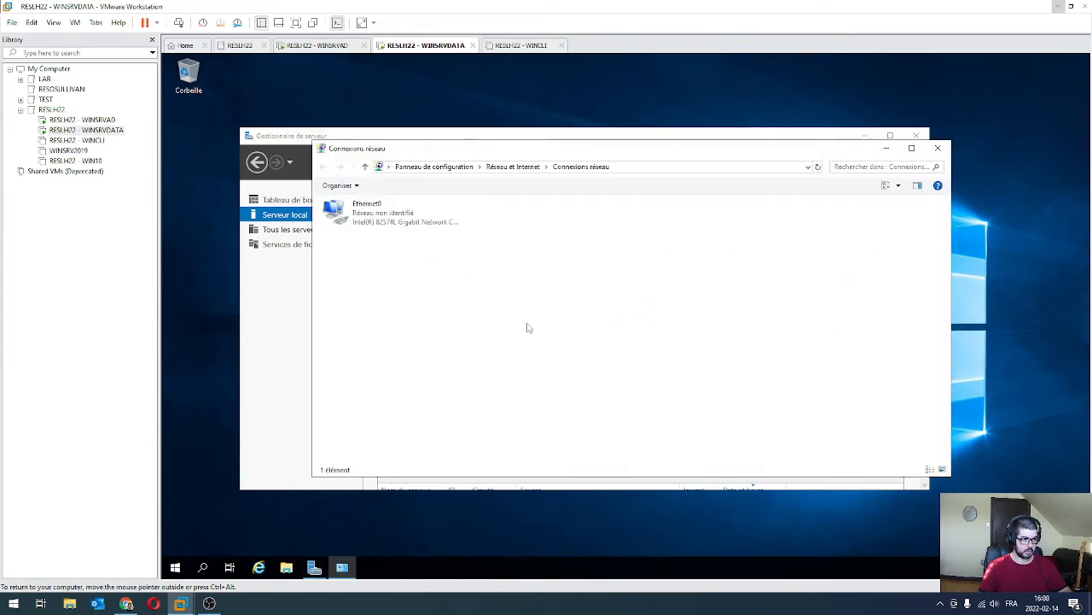
{"action": "left_click", "coordinate": [387, 220]}
{"action": "right_click", "coordinate": [387, 220]}
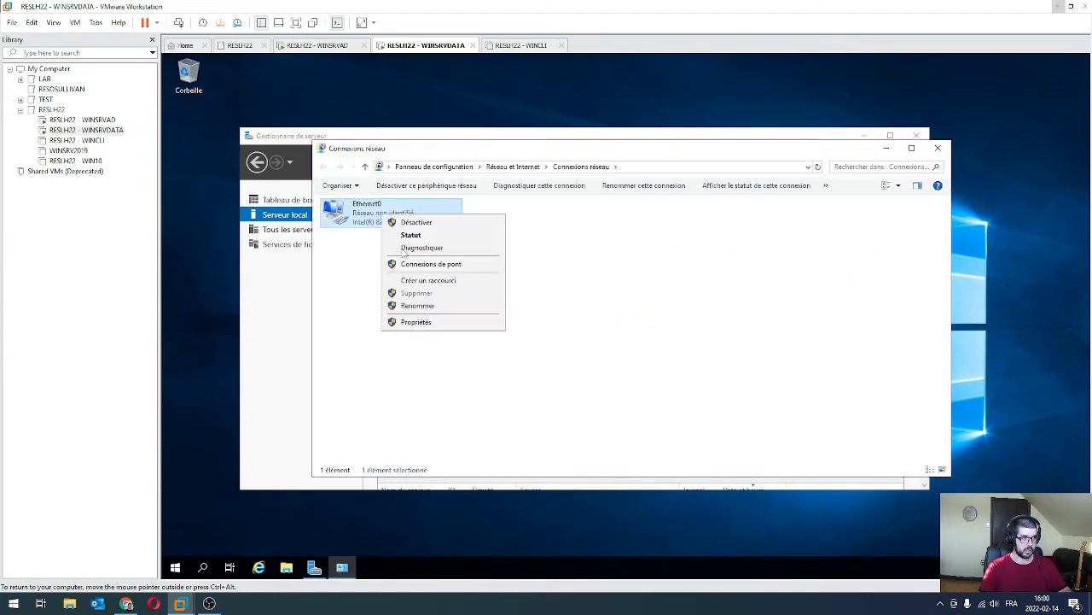
{"action": "left_click", "coordinate": [447, 322]}
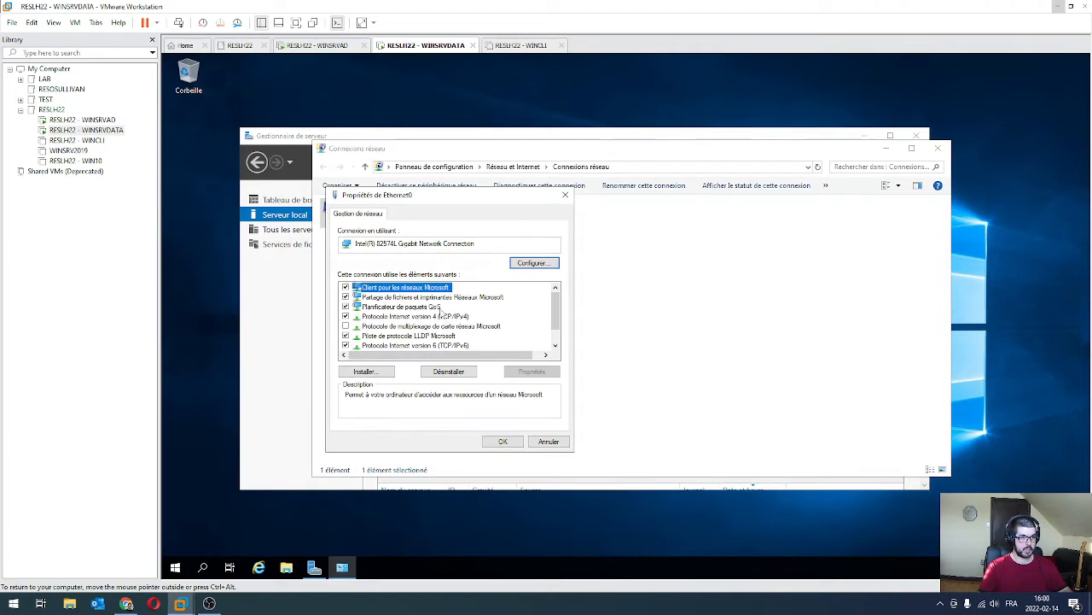
{"action": "double_click", "coordinate": [435, 317]}
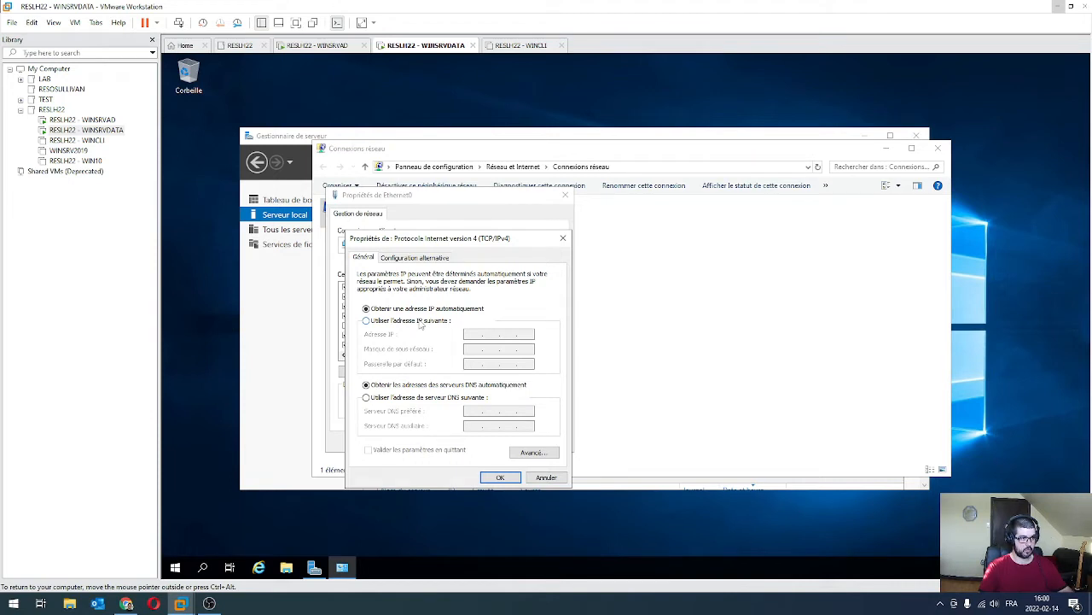
{"action": "left_click", "coordinate": [419, 322]}
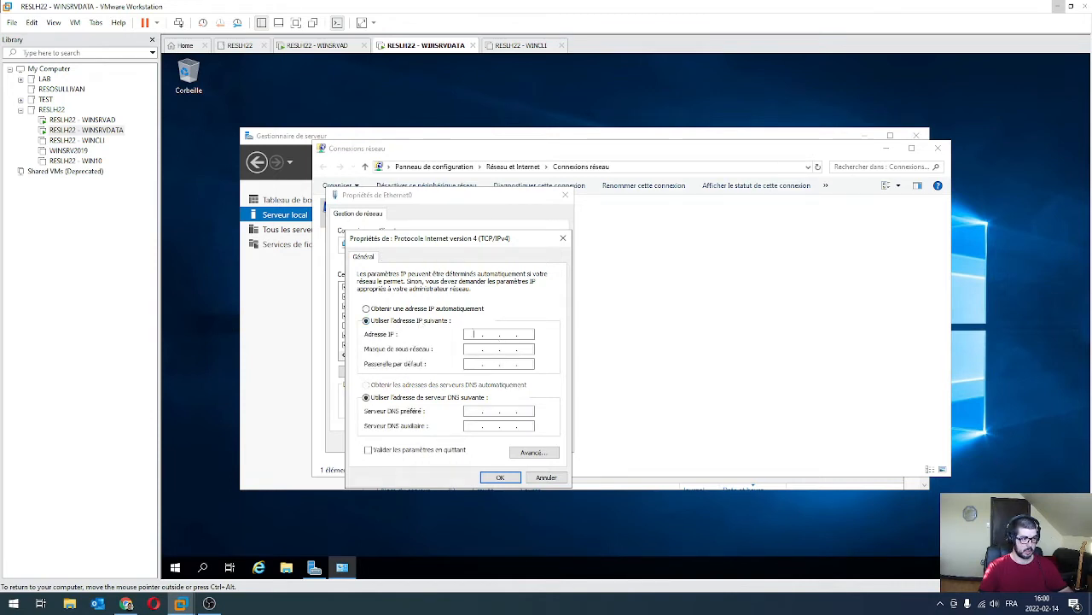
{"action": "type", "text": "192 . 168 . 50 . 10"}
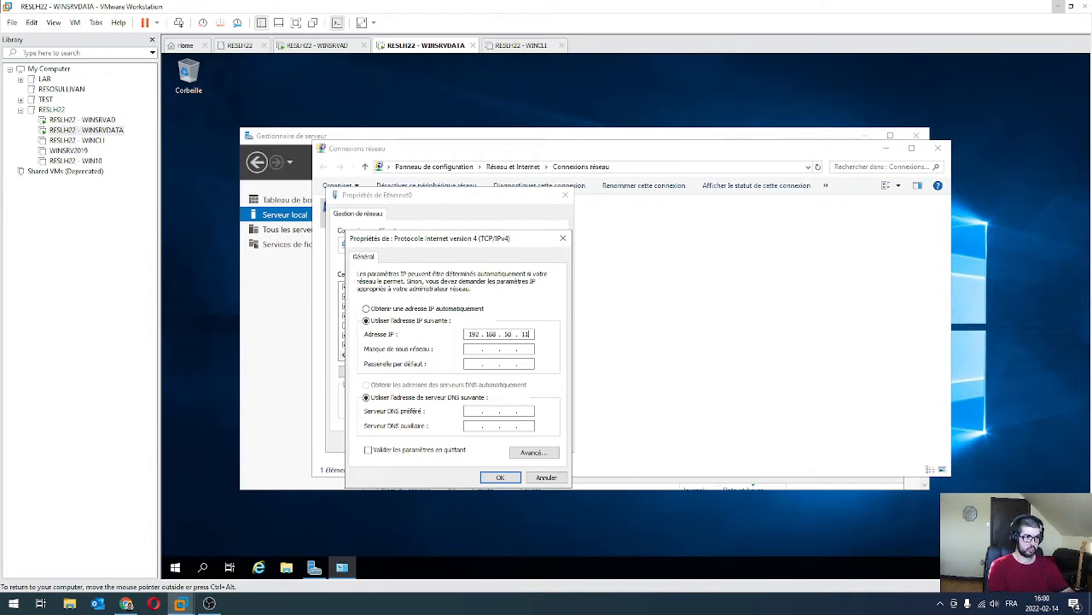
{"action": "key", "text": "Tab"}
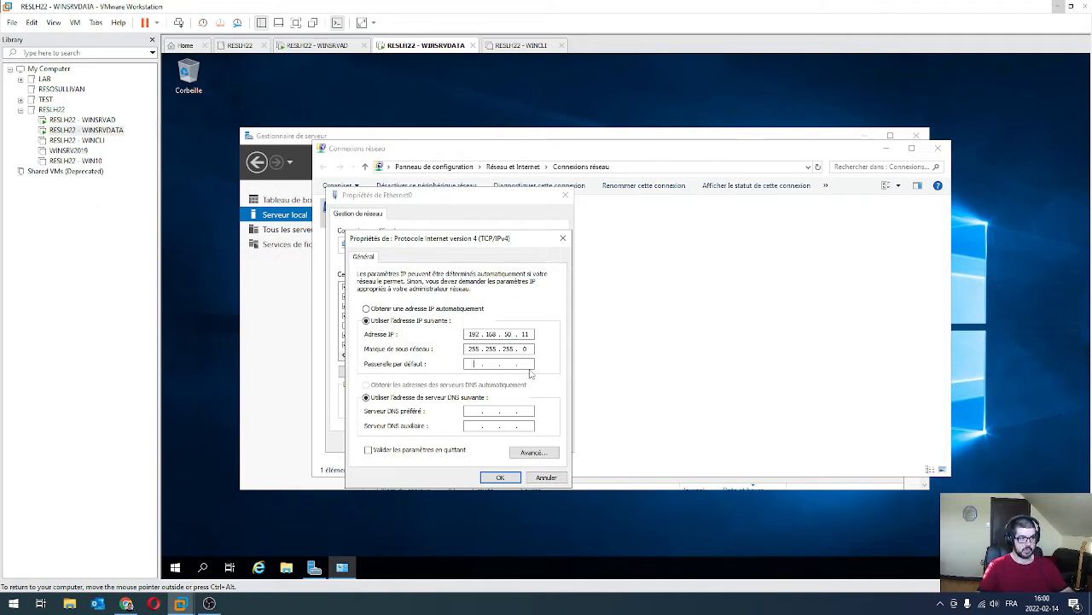
{"action": "key", "text": "Tab"}
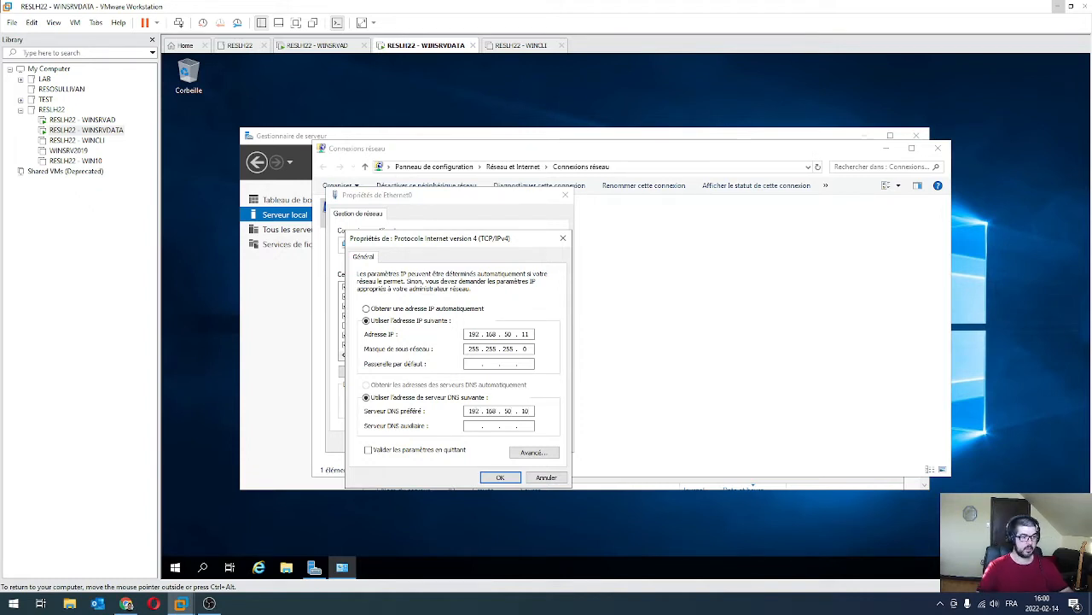
{"action": "left_click", "coordinate": [71, 122]}
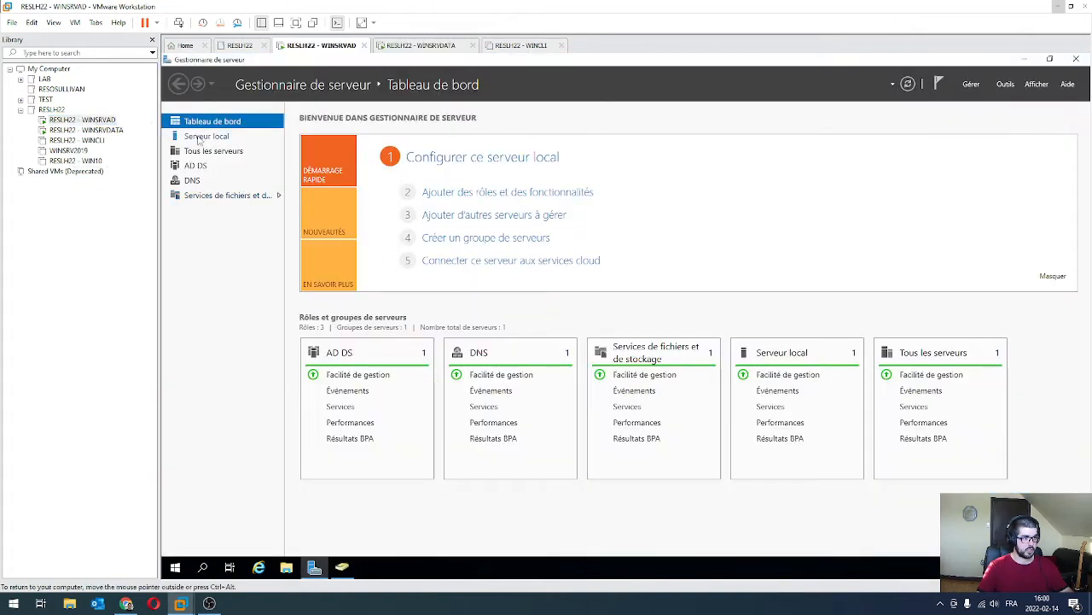
On WINSRVAD, run ipconfig and ipconfig /all to confirm 192.168.50.10 and the ELITE.local suffix.
{"action": "left_click", "coordinate": [175, 567]}
{"action": "type", "text": "cmd"}
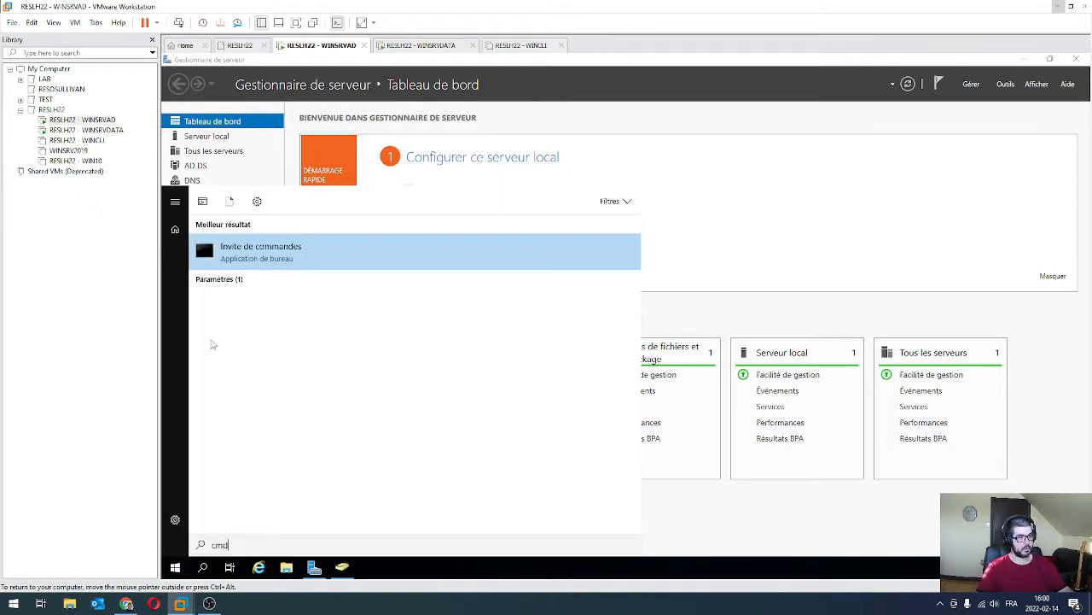
{"action": "left_click", "coordinate": [243, 253]}
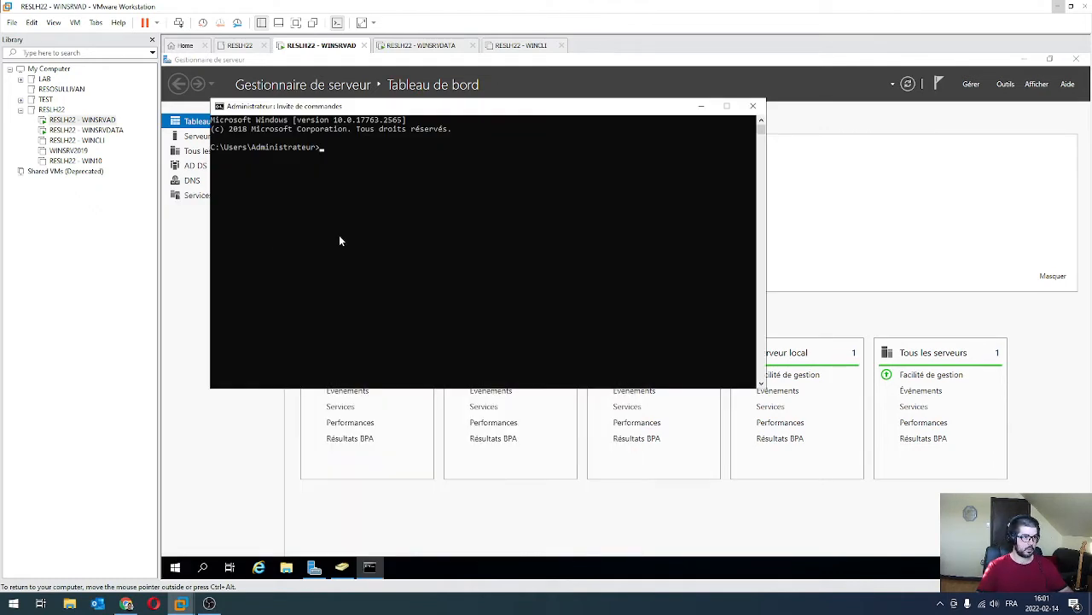
{"action": "type", "text": "ipconfig"}
{"action": "key", "text": "Return"}
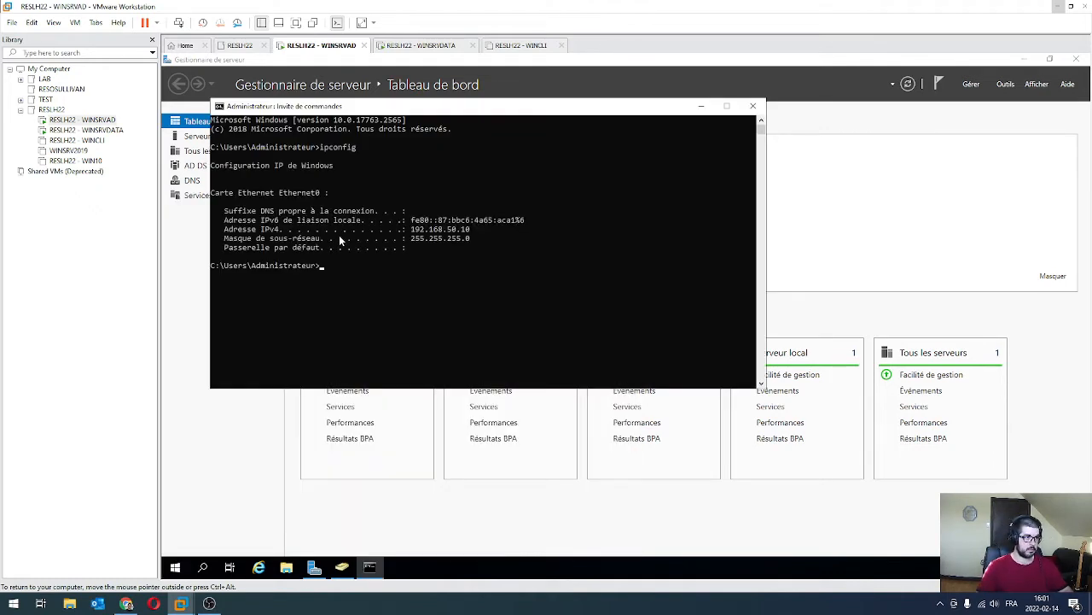
{"action": "left_click", "coordinate": [563, 321]}
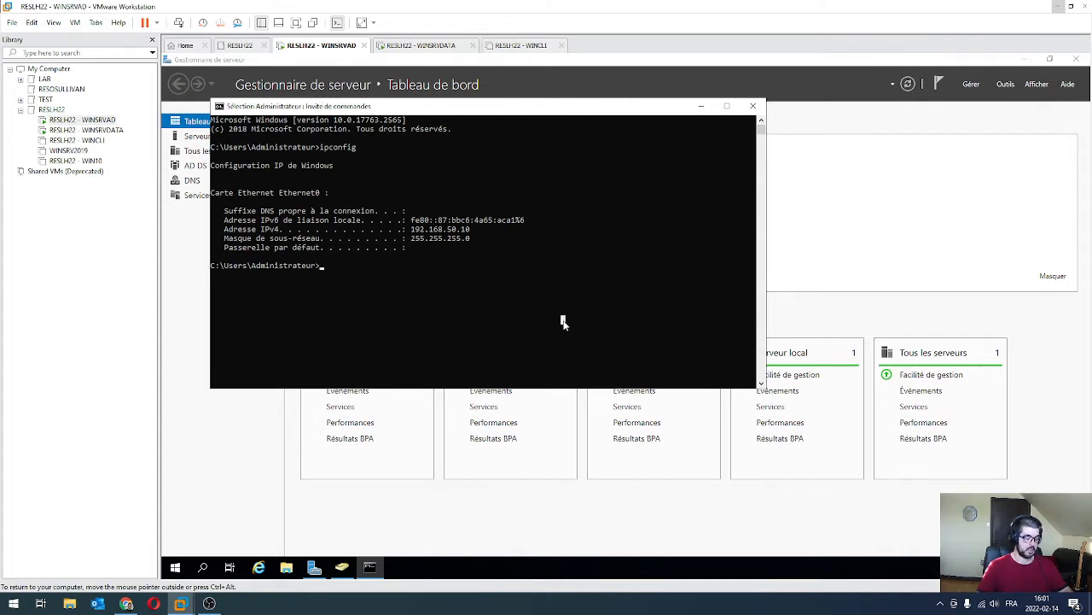
{"action": "type", "text": "ipconfig /"}
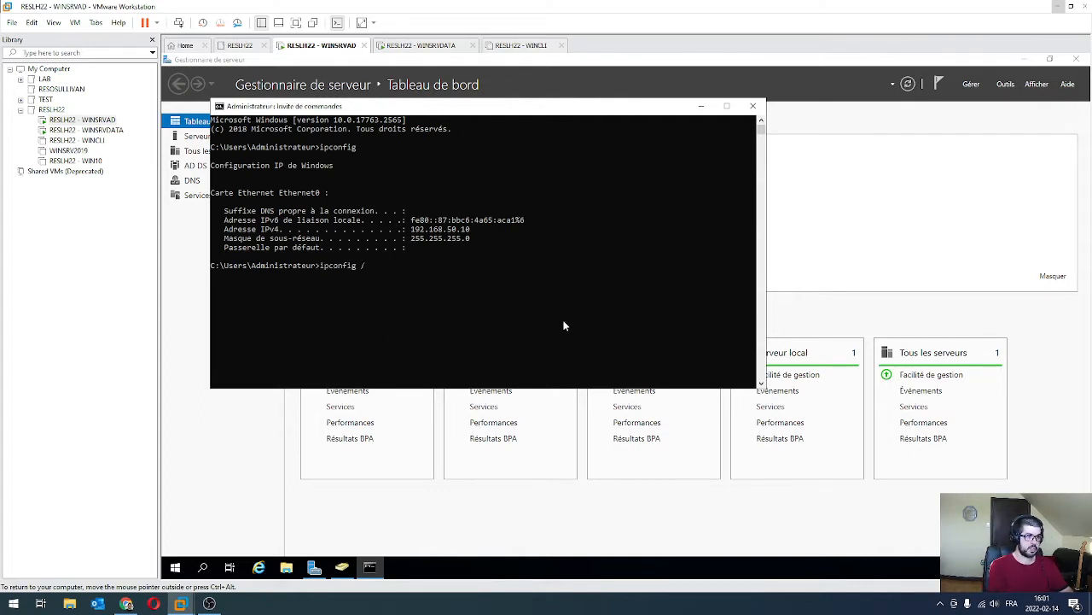
{"action": "type", "text": "all"}
{"action": "key", "text": "Return"}
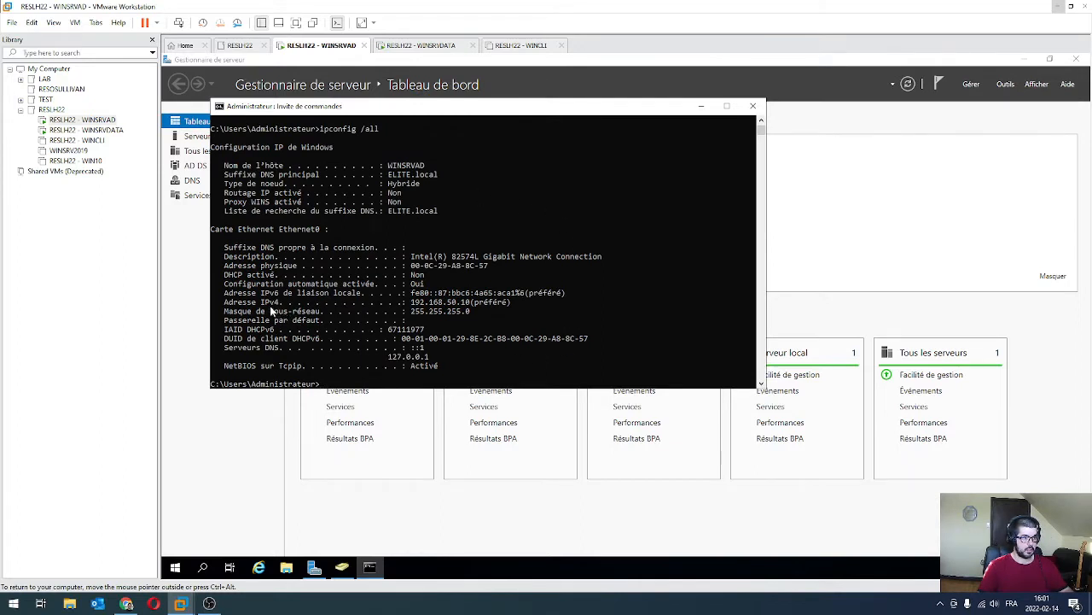
{"action": "scroll", "coordinate": [362, 296], "scroll_direction": "down", "scroll_amount": 2}
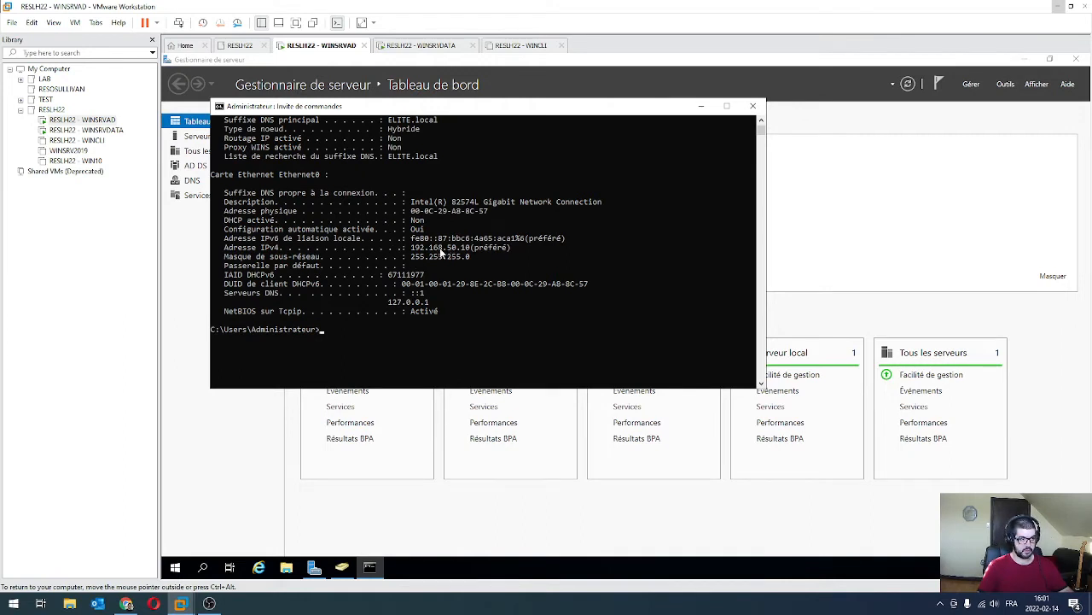
{"action": "left_click", "coordinate": [85, 130]}
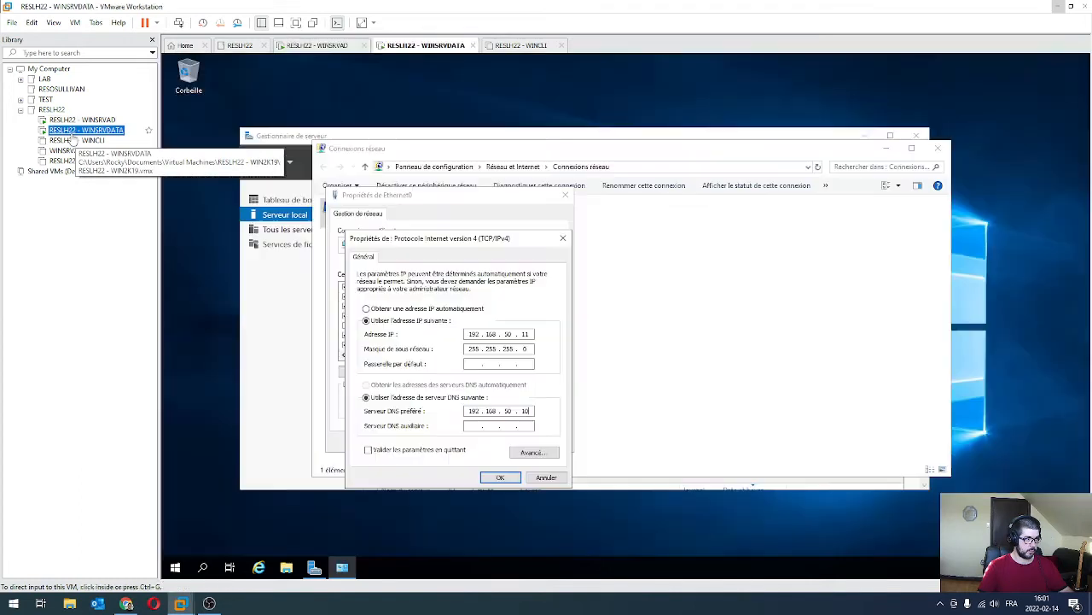
Apply the IPv4 and Ethernet0 settings, then close Network Connections and Server Manager.
{"action": "left_click", "coordinate": [501, 478]}
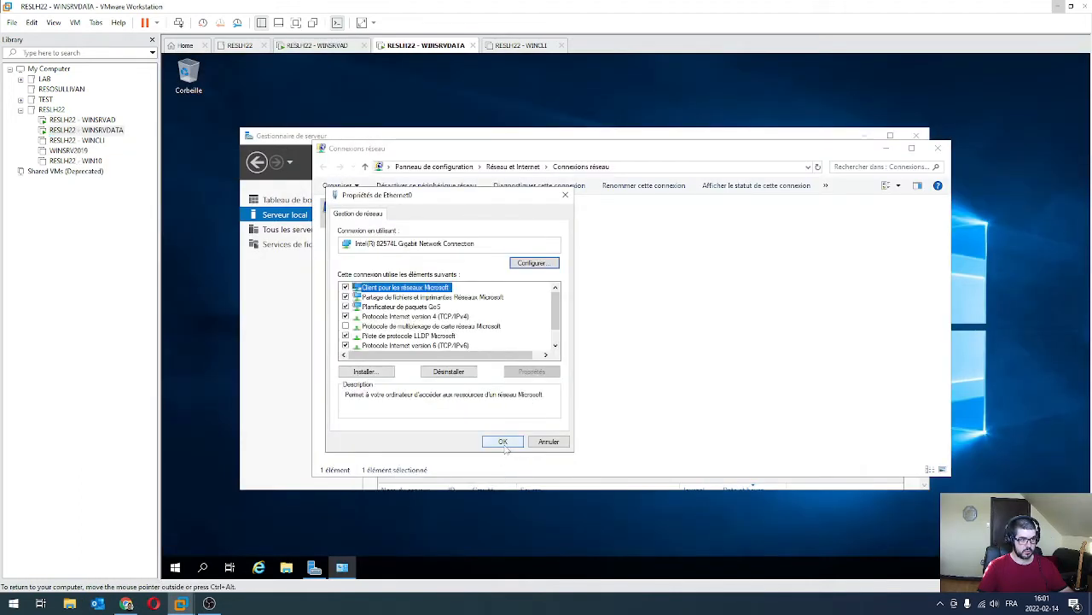
{"action": "left_click", "coordinate": [502, 443]}
{"action": "left_click", "coordinate": [499, 414]}
{"action": "left_click", "coordinate": [938, 147]}
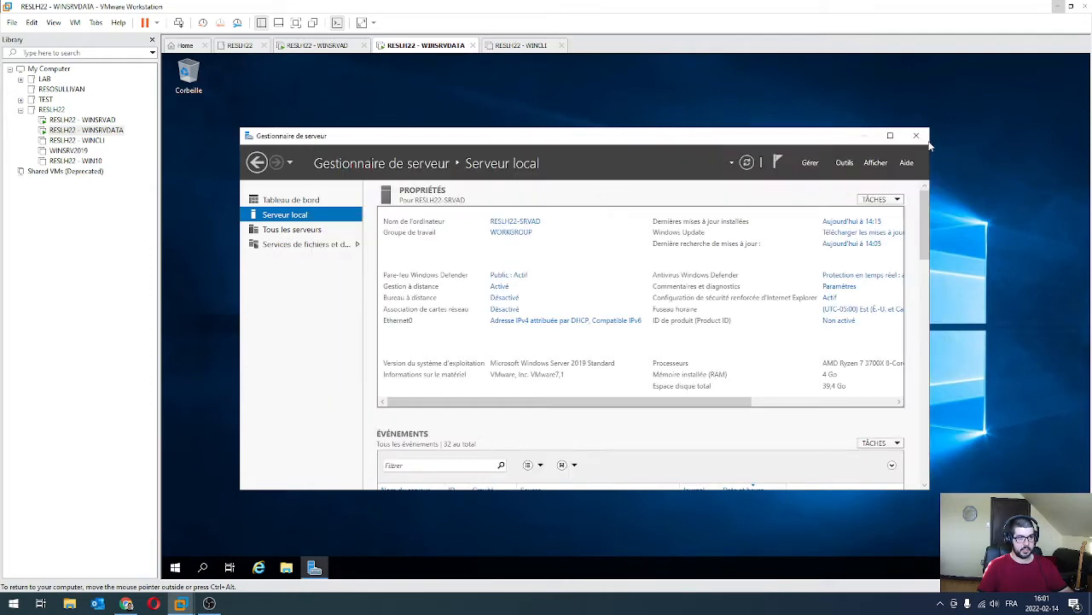
{"action": "left_click", "coordinate": [917, 135]}
Restart the WINSRVDATA server from the Start menu's power options.
{"action": "left_click", "coordinate": [175, 568]}
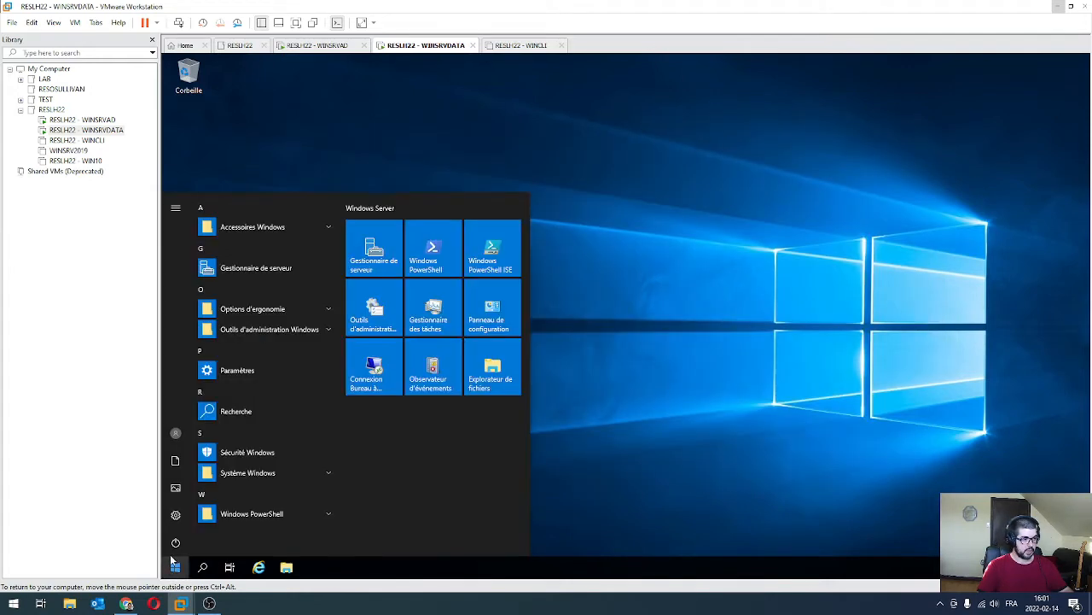
{"action": "left_click", "coordinate": [181, 543]}
{"action": "left_click", "coordinate": [189, 511]}
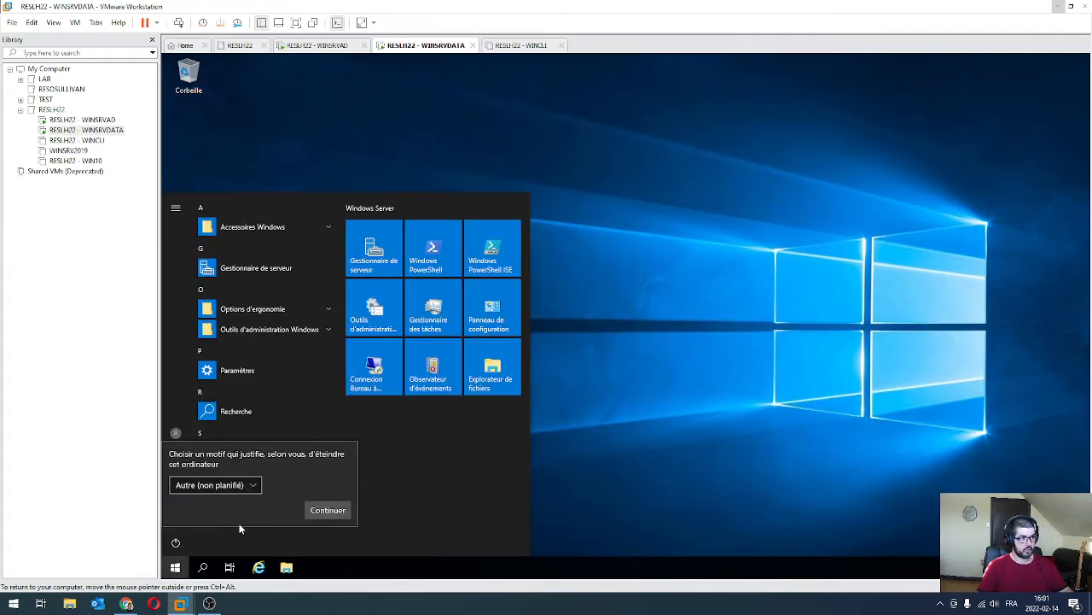
{"action": "left_click", "coordinate": [324, 512]}
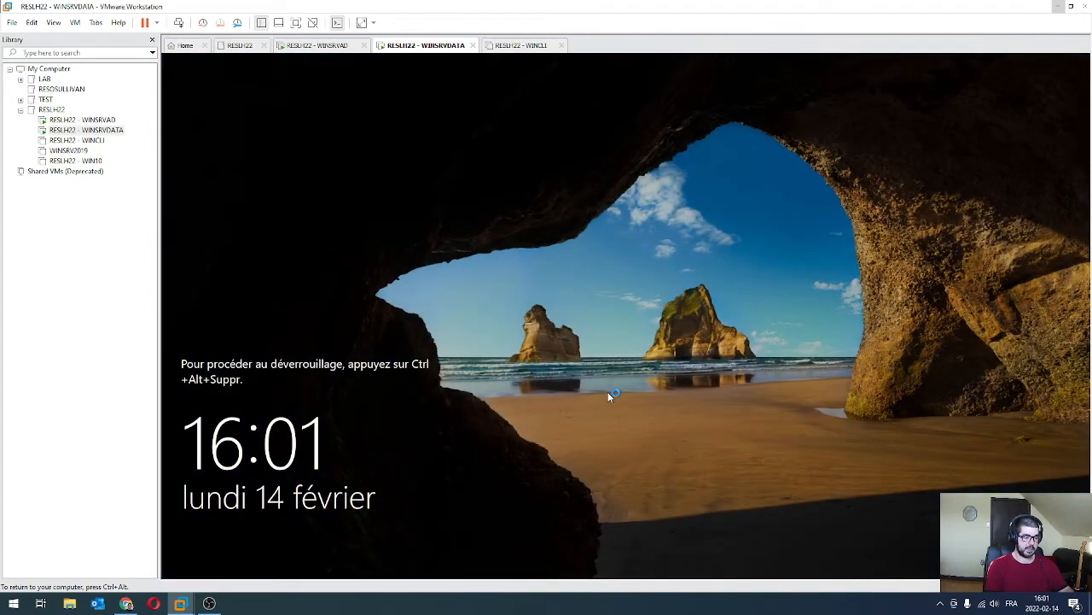
Sign back in to the server and open its computer name settings from Local Server.
{"action": "key", "text": "ctrl+alt+Insert"}
{"action": "type", "text": "Passw0rd"}
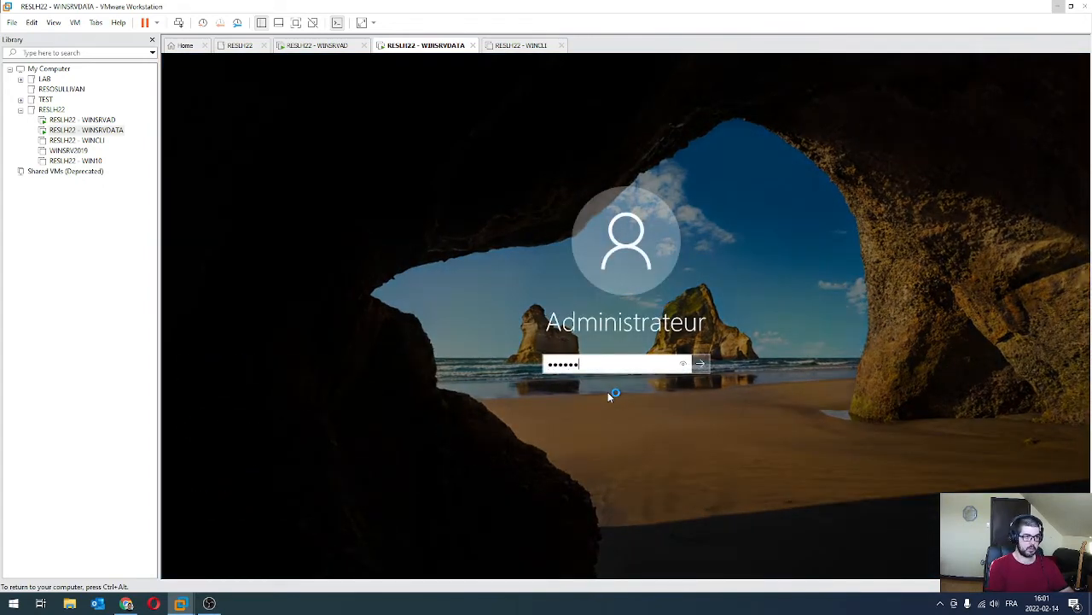
{"action": "key", "text": "Return"}
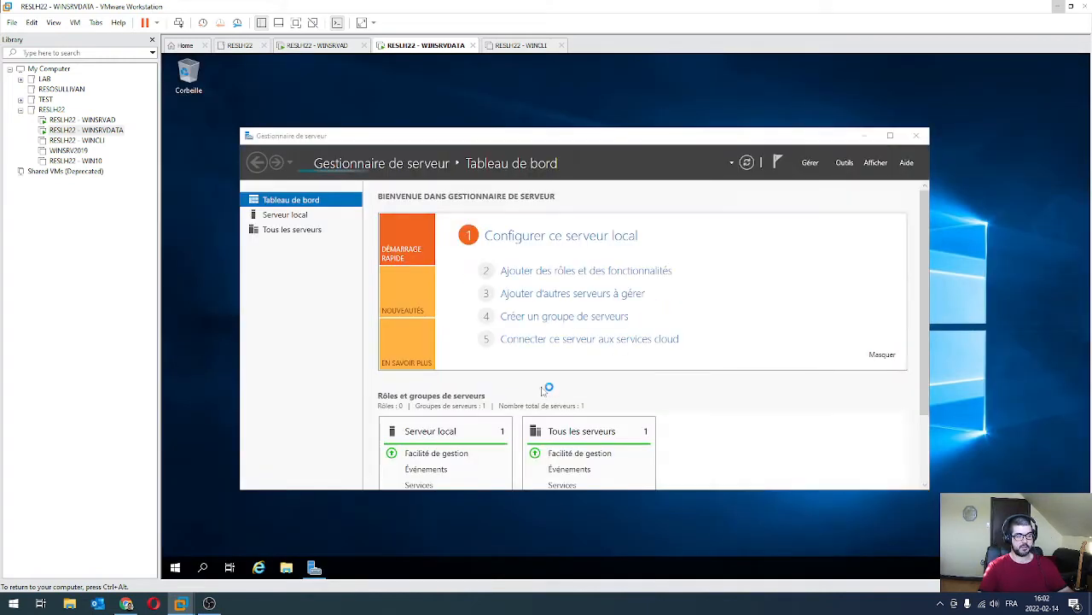
{"action": "left_click", "coordinate": [286, 215]}
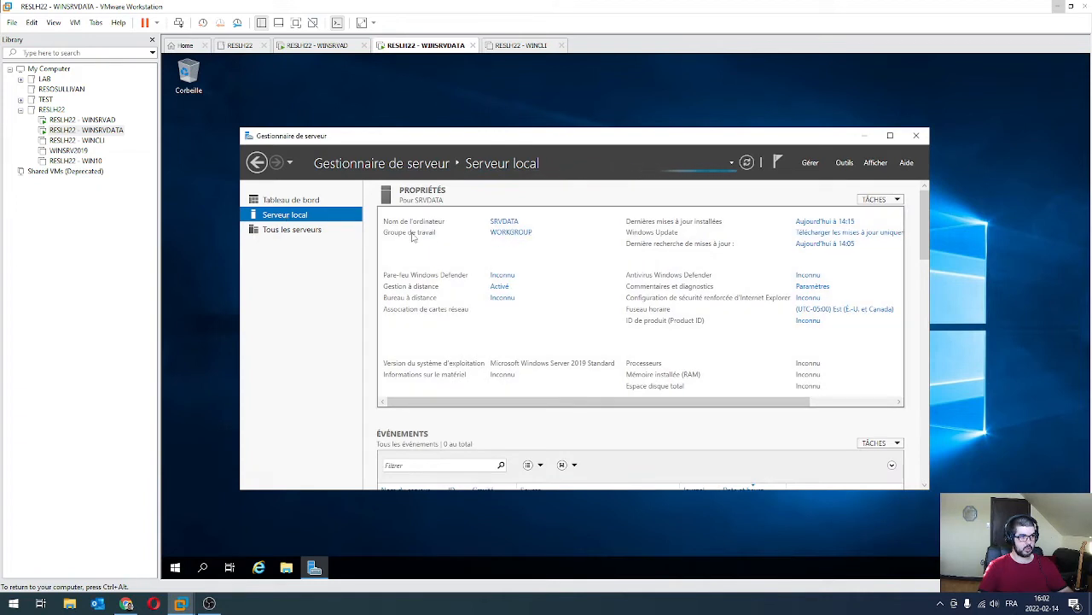
{"action": "left_click", "coordinate": [512, 238]}
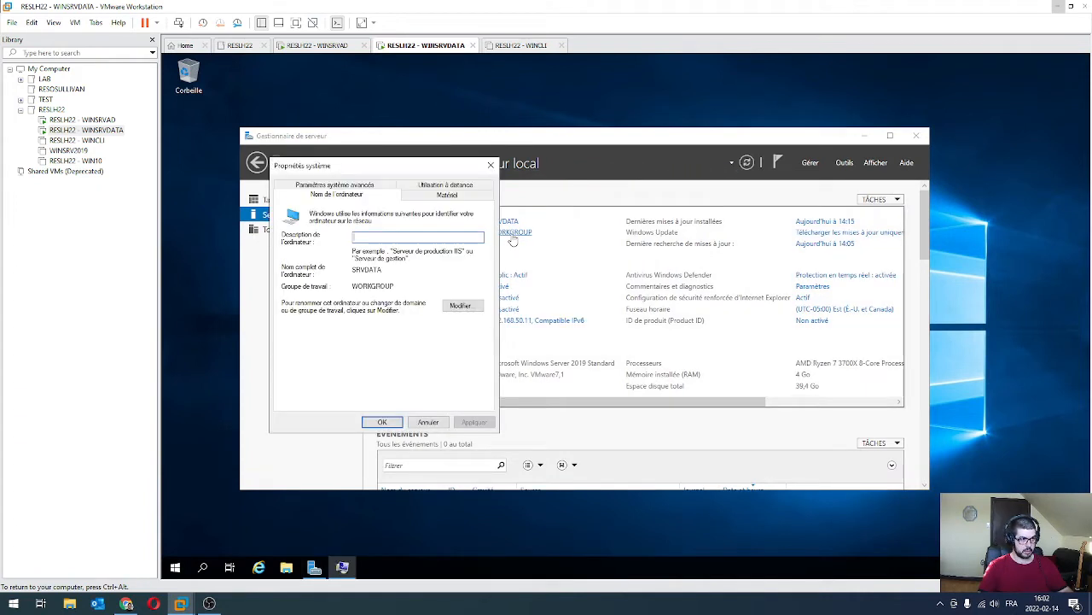
{"action": "left_click", "coordinate": [466, 307]}
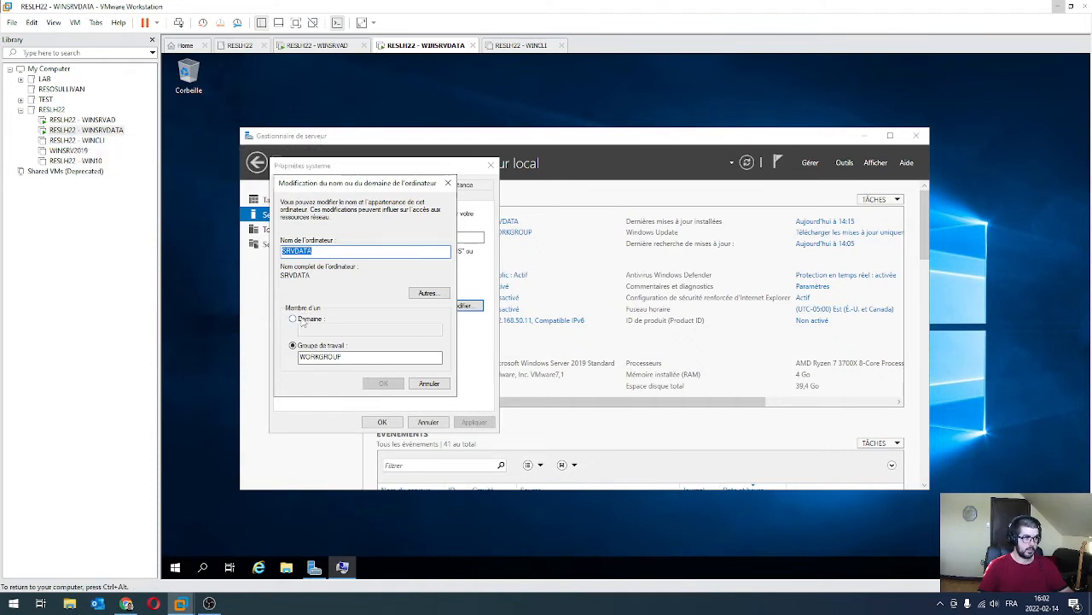
Join the computer to the elite.local domain using the domain administrator credentials.
{"action": "left_click", "coordinate": [293, 317]}
{"action": "type", "text": "elte.local"}
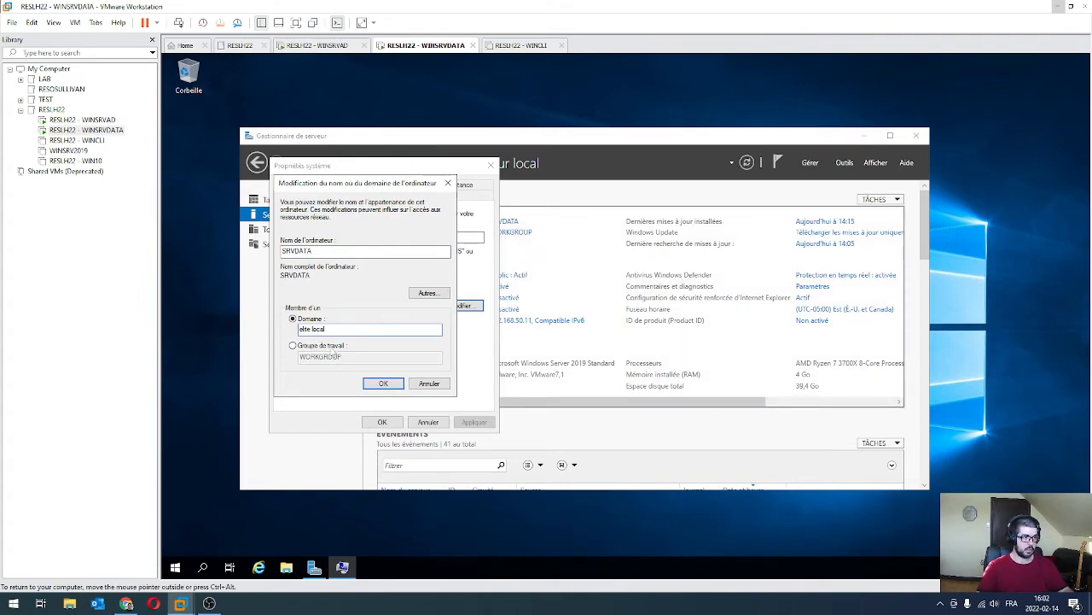
{"action": "left_click", "coordinate": [383, 384]}
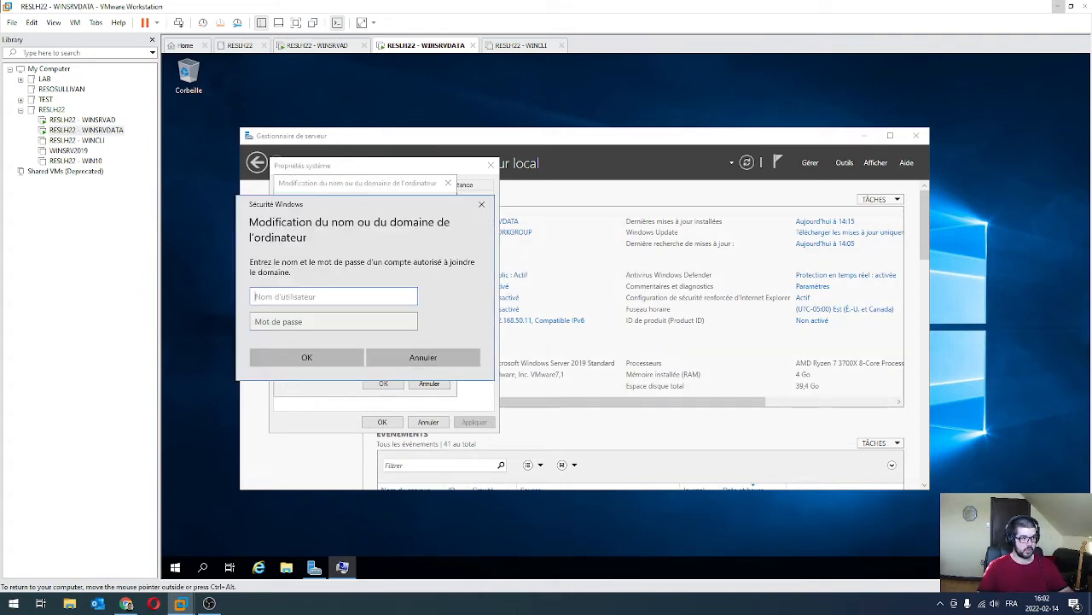
{"action": "type", "text": "administrateur"}
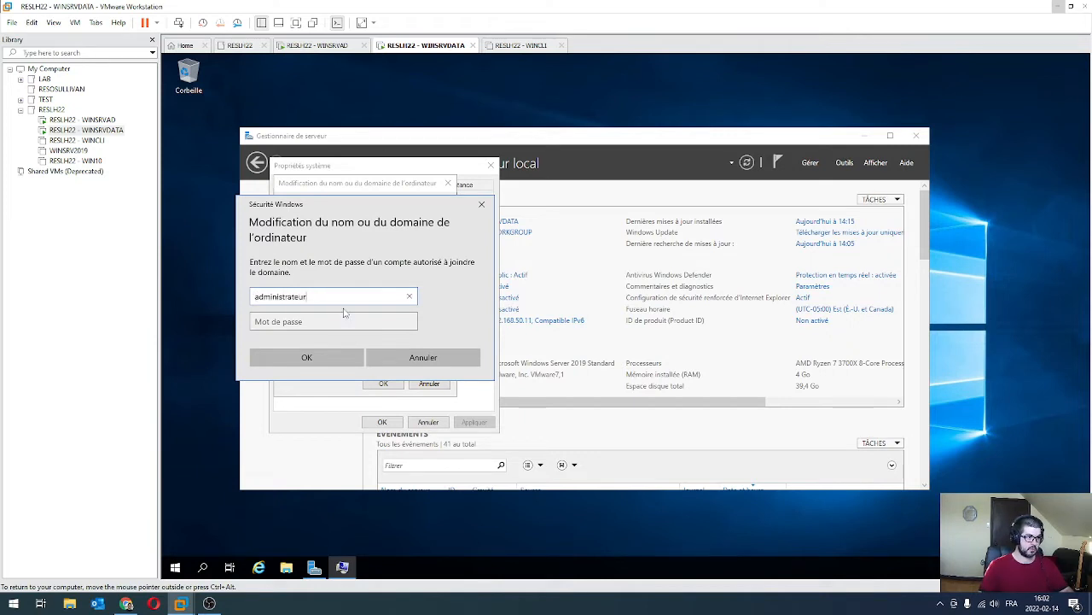
{"action": "key", "text": "Tab"}
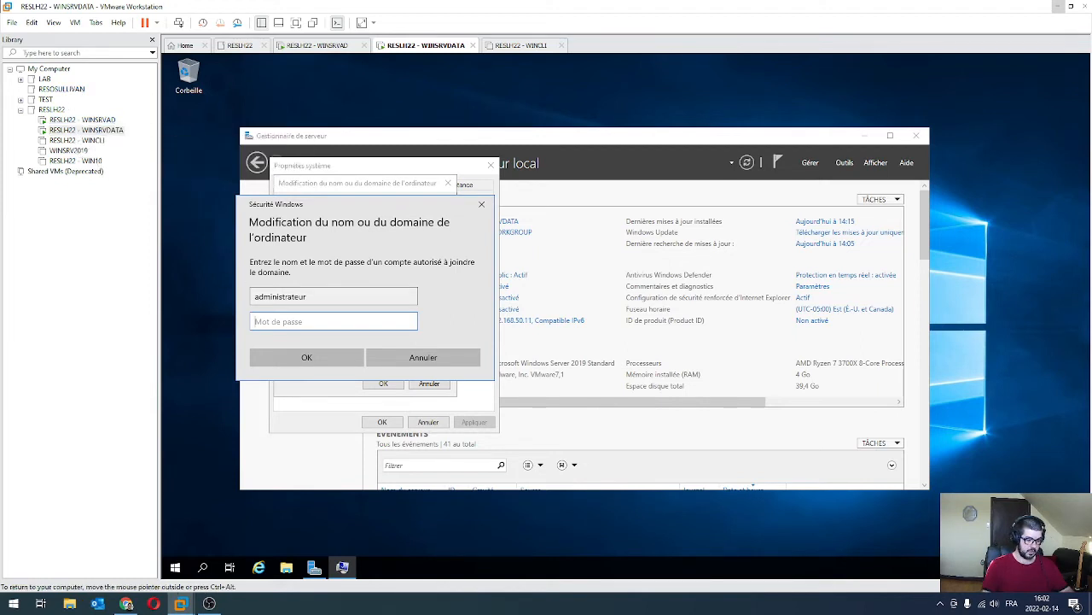
{"action": "type", "text": "••••••••"}
{"action": "key", "text": "Return"}
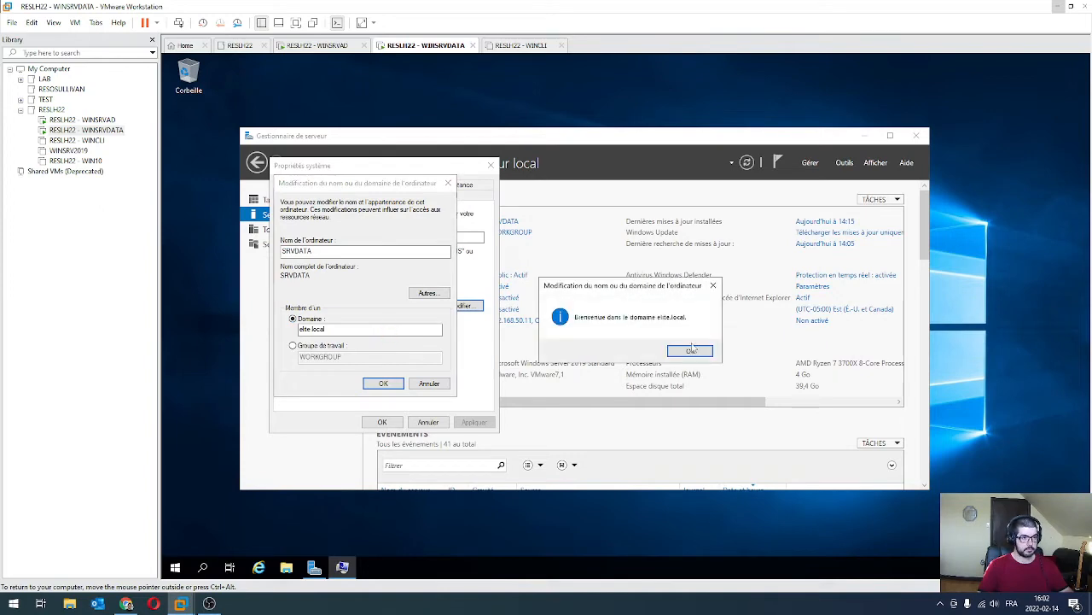
{"action": "left_click", "coordinate": [690, 350]}
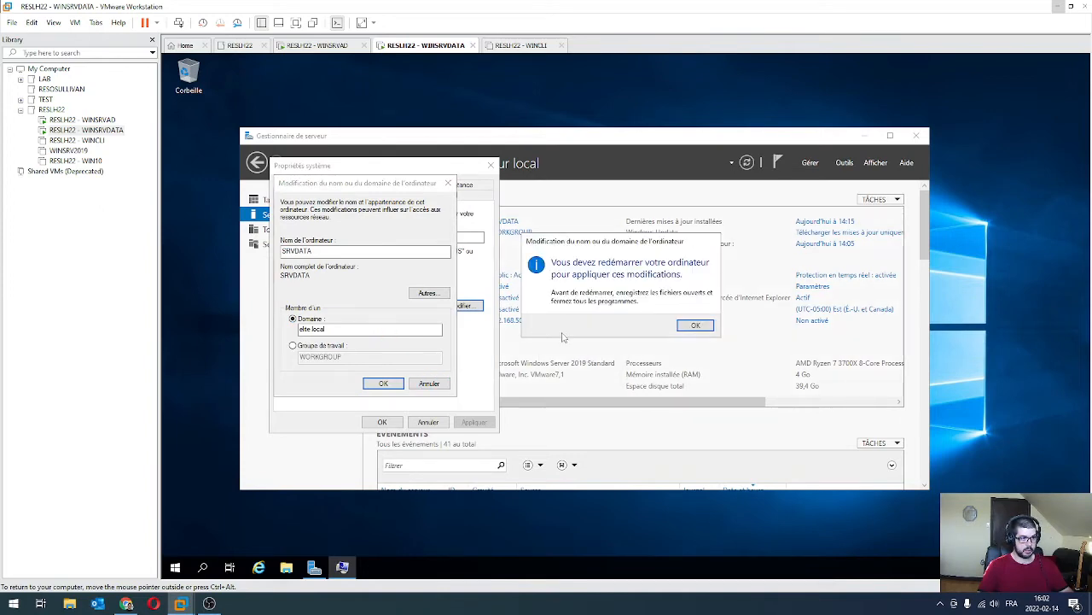
{"action": "left_click", "coordinate": [690, 330]}
{"action": "left_click", "coordinate": [381, 422]}
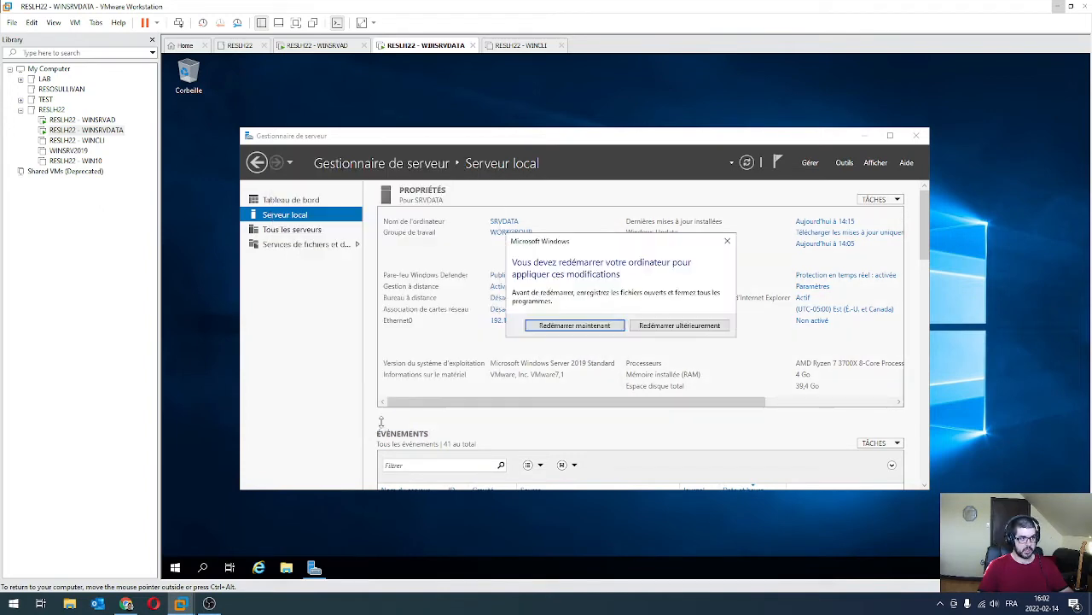
Restart SRVDATA now and bring up the sign-in prompt once it reboots.
{"action": "left_click", "coordinate": [574, 325]}
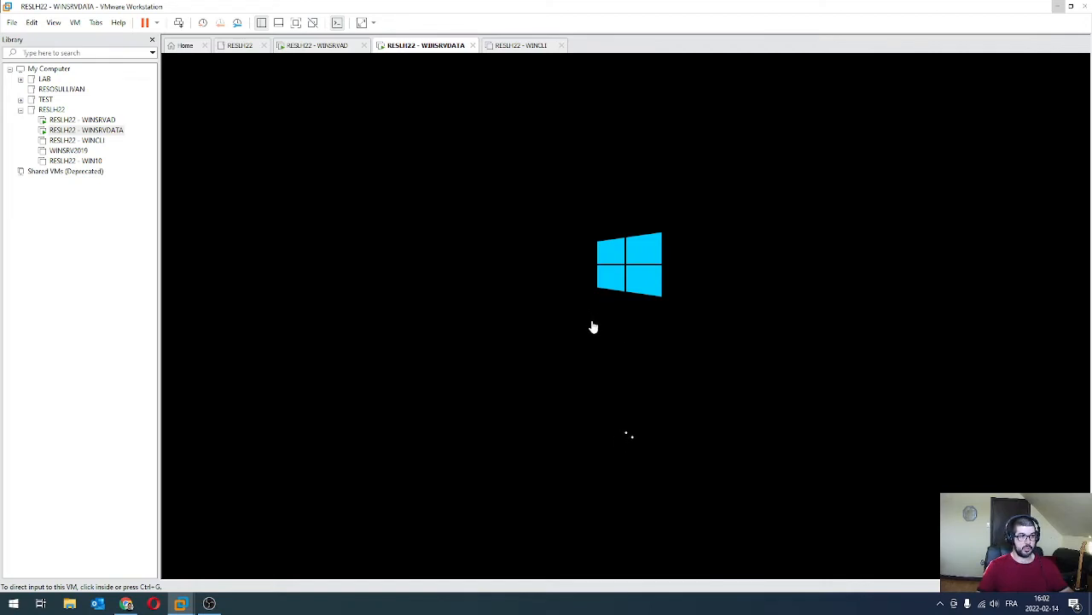
{"action": "left_click", "coordinate": [629, 344]}
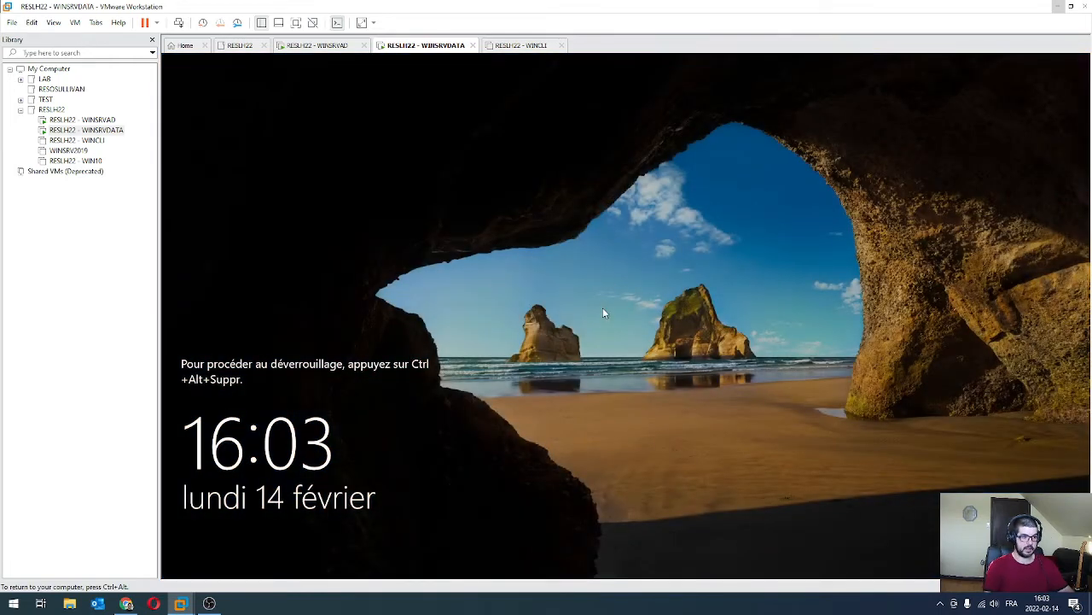
{"action": "key", "text": "ctrl+alt+Insert"}
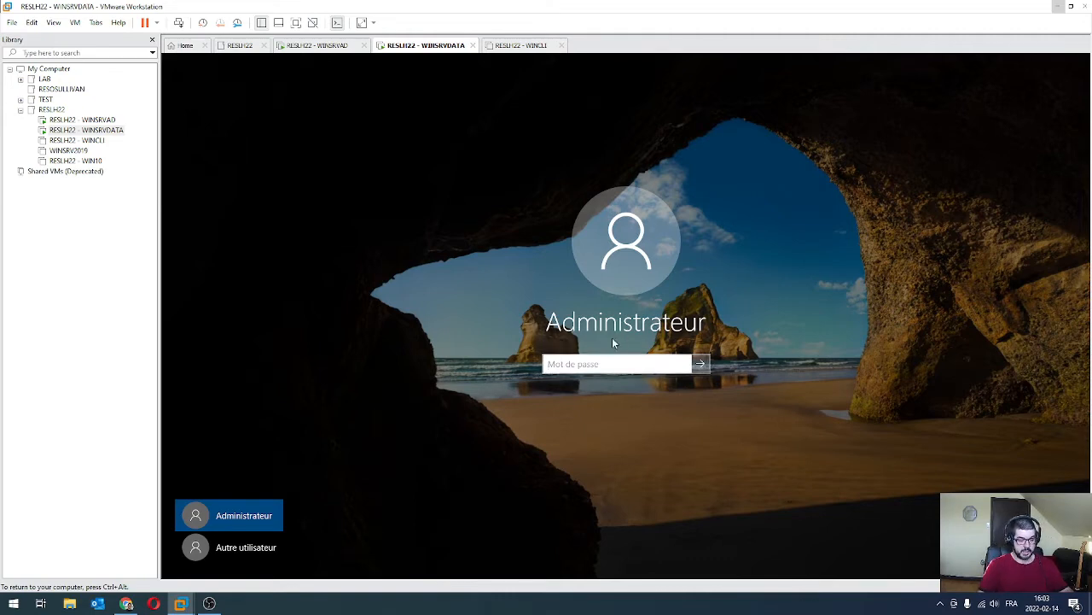
Sign in to SRVDATA as elite\administrateur with the domain password.
{"action": "left_click", "coordinate": [237, 547]}
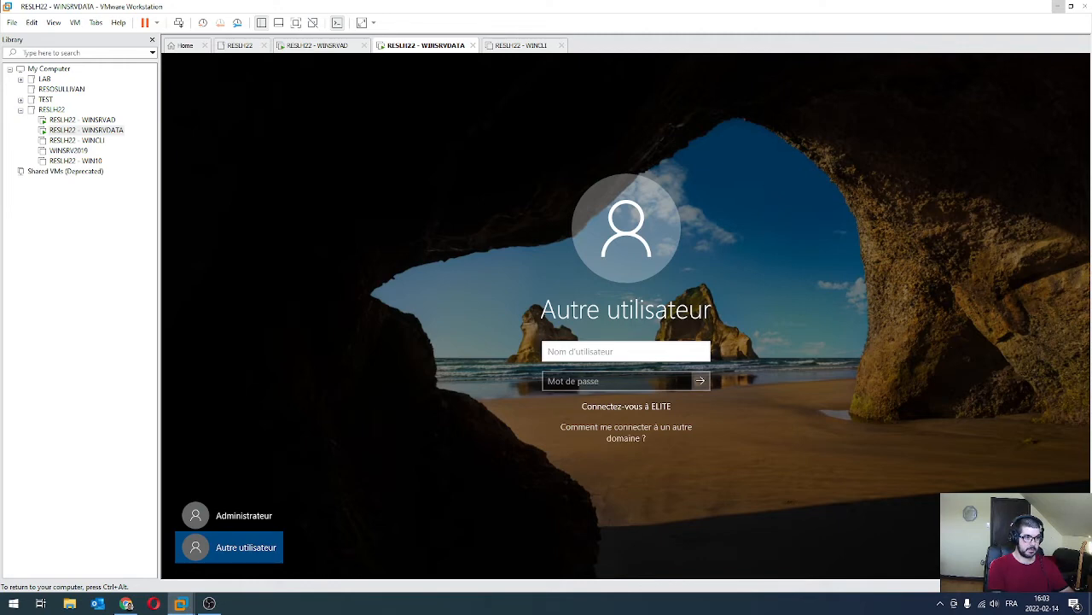
{"action": "type", "text": "a"}
{"action": "key", "text": "BackSpace"}
{"action": "key", "text": "BackSpace"}
{"action": "key", "text": "BackSpace"}
{"action": "key", "text": "BackSpace"}
{"action": "type", "text": "administrat"}
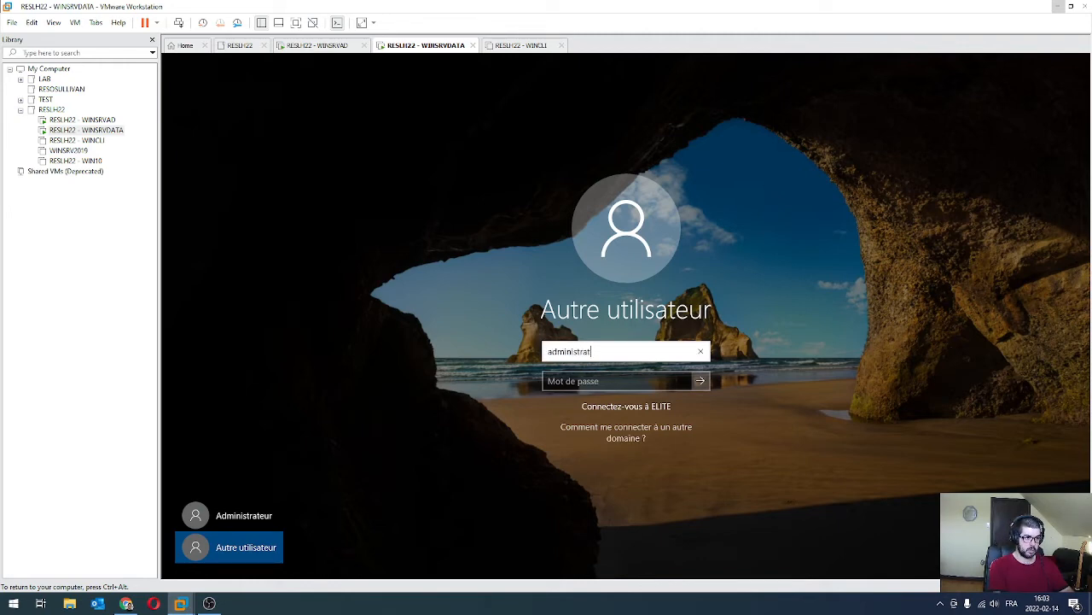
{"action": "type", "text": "eur"}
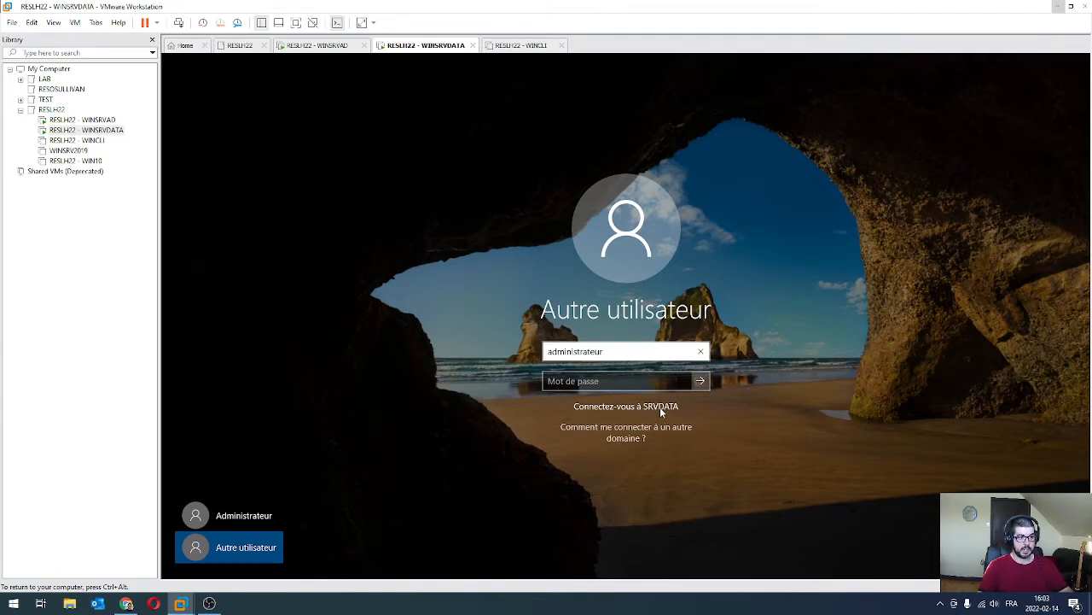
{"action": "key", "text": "ctrl+a"}
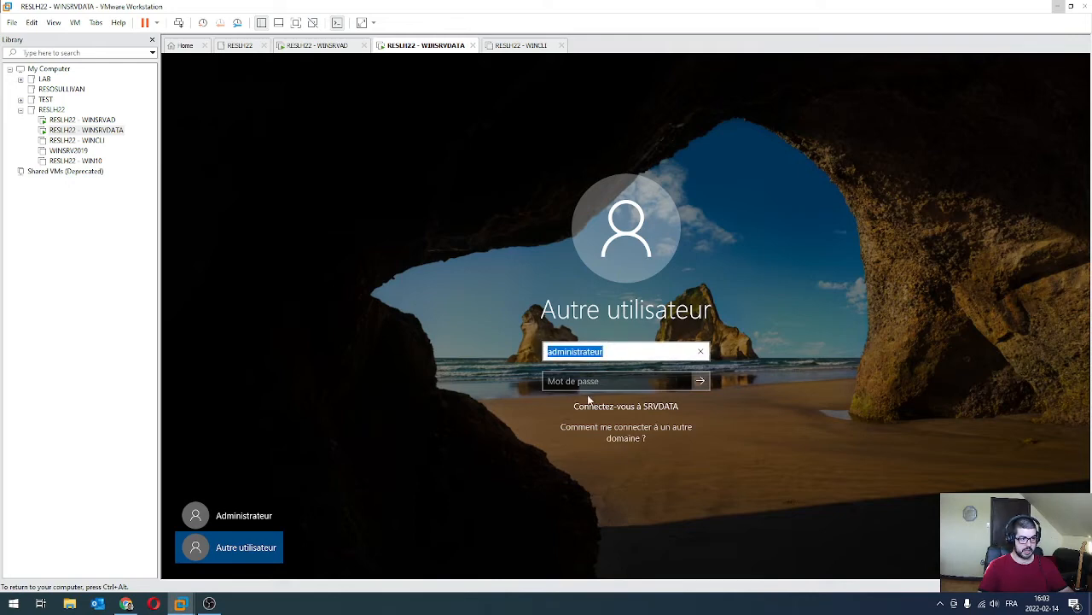
{"action": "key", "text": "Home"}
{"action": "type", "text": "elite\\"}
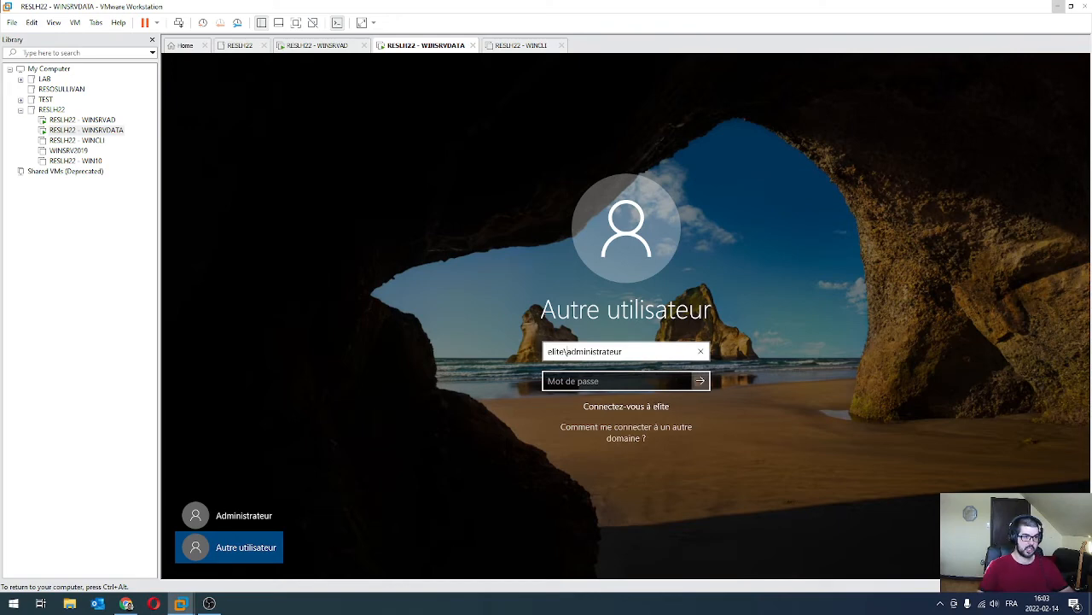
{"action": "key", "text": "Tab"}
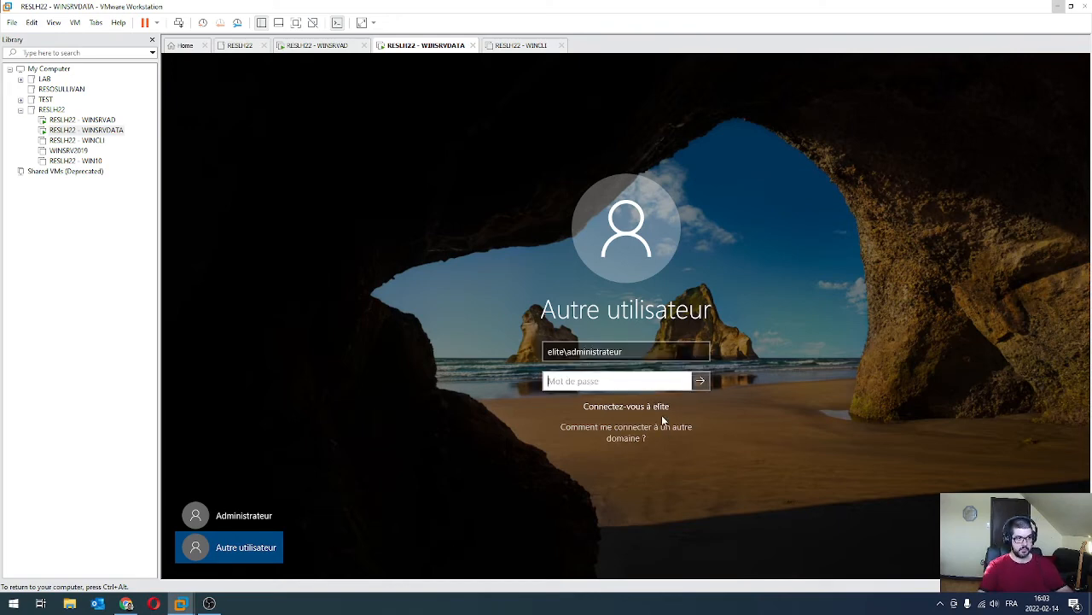
{"action": "type", "text": "*"}
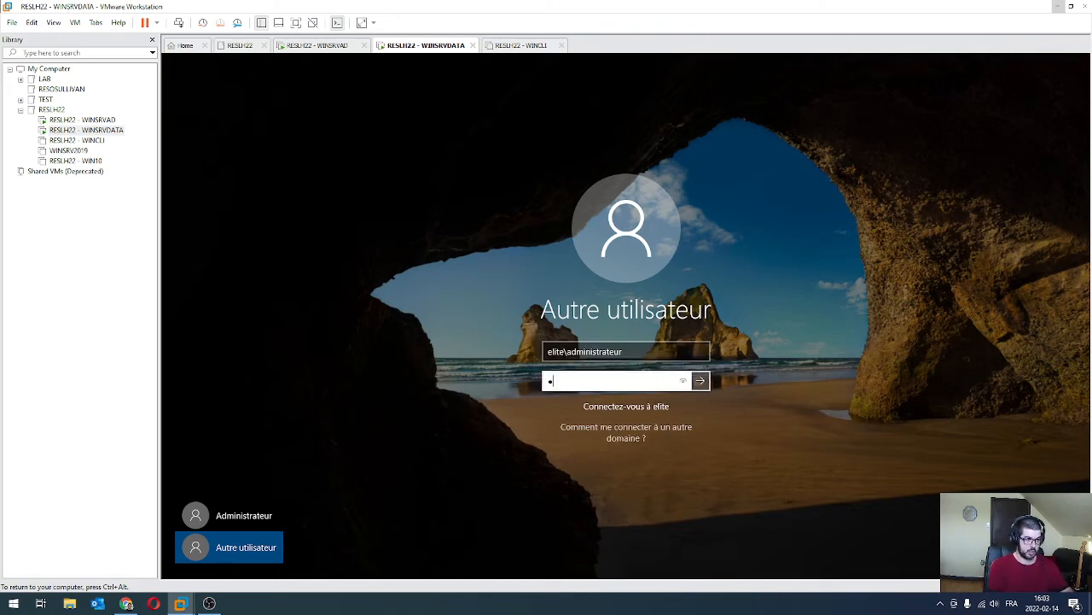
{"action": "type", "text": "*****"}
{"action": "key", "text": "Return"}
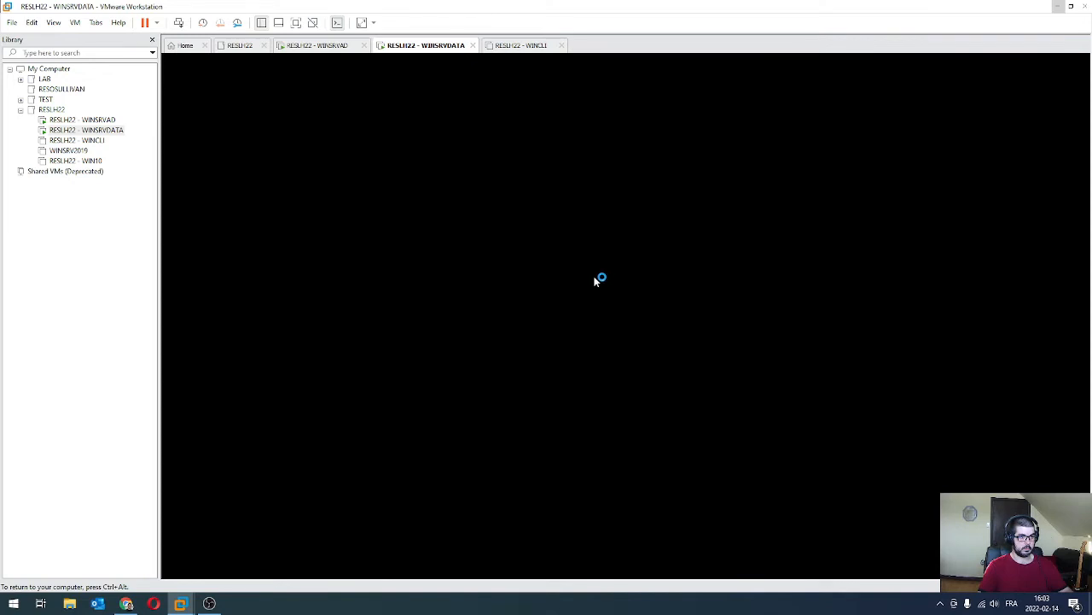
Power on the WINCLI client virtual machine.
{"action": "key", "text": "ctrl+alt"}
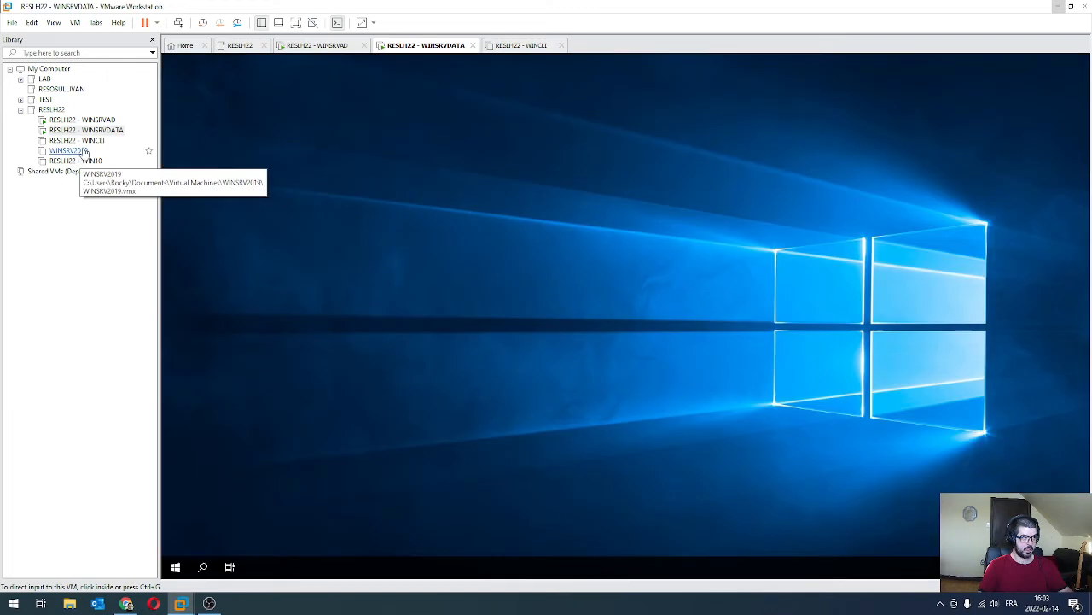
{"action": "left_click", "coordinate": [75, 139]}
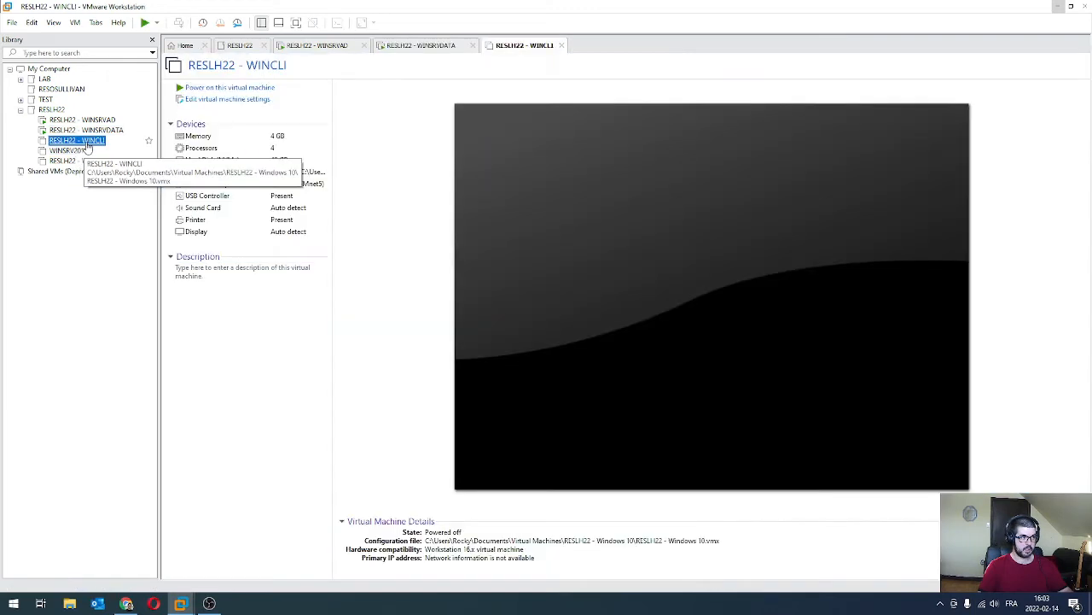
{"action": "left_click", "coordinate": [220, 88]}
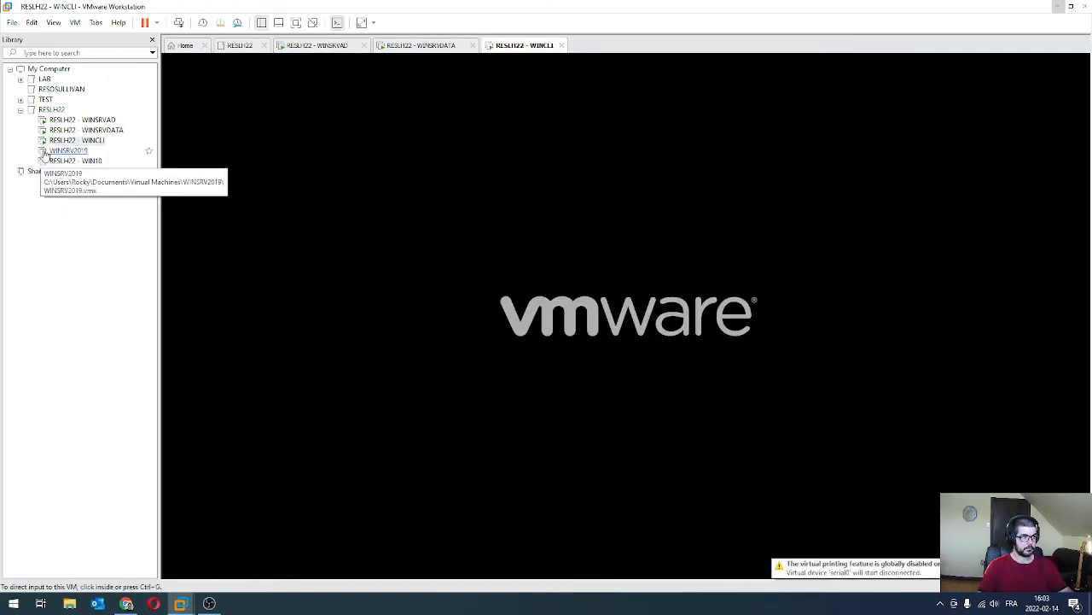
Confirm SRVDATA's Local Server page shows domain ELITE.local, then switch to WINSRVAD.
{"action": "left_click", "coordinate": [86, 130]}
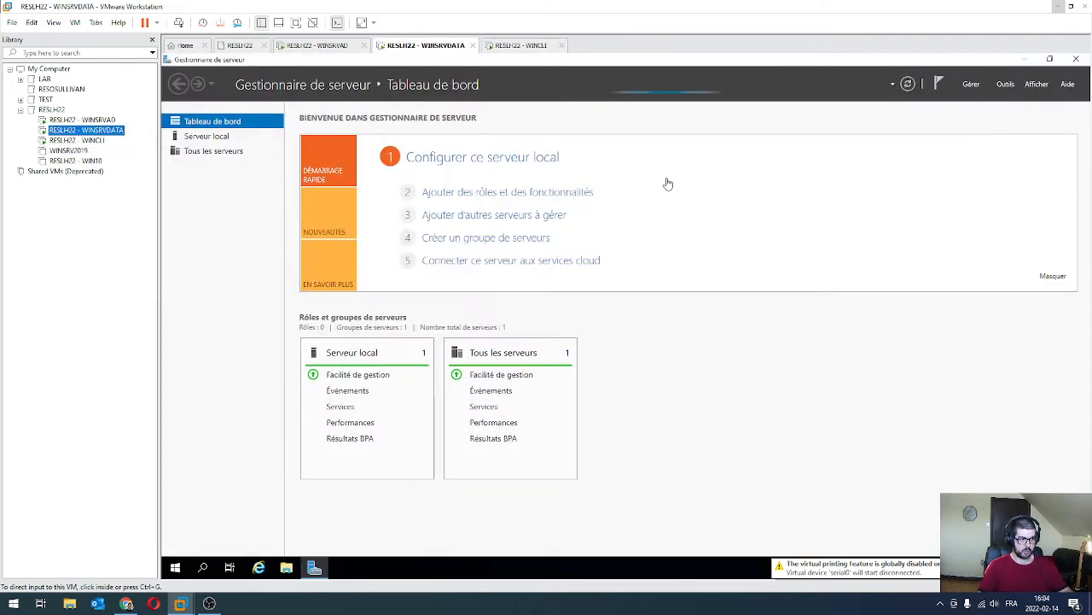
{"action": "left_click", "coordinate": [204, 140]}
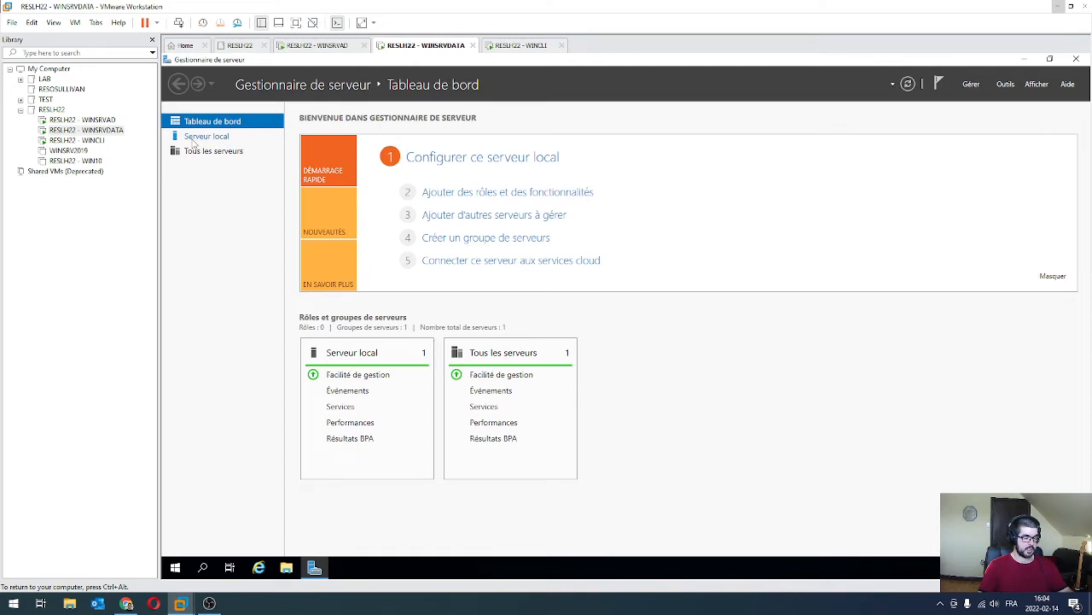
{"action": "left_click", "coordinate": [205, 136]}
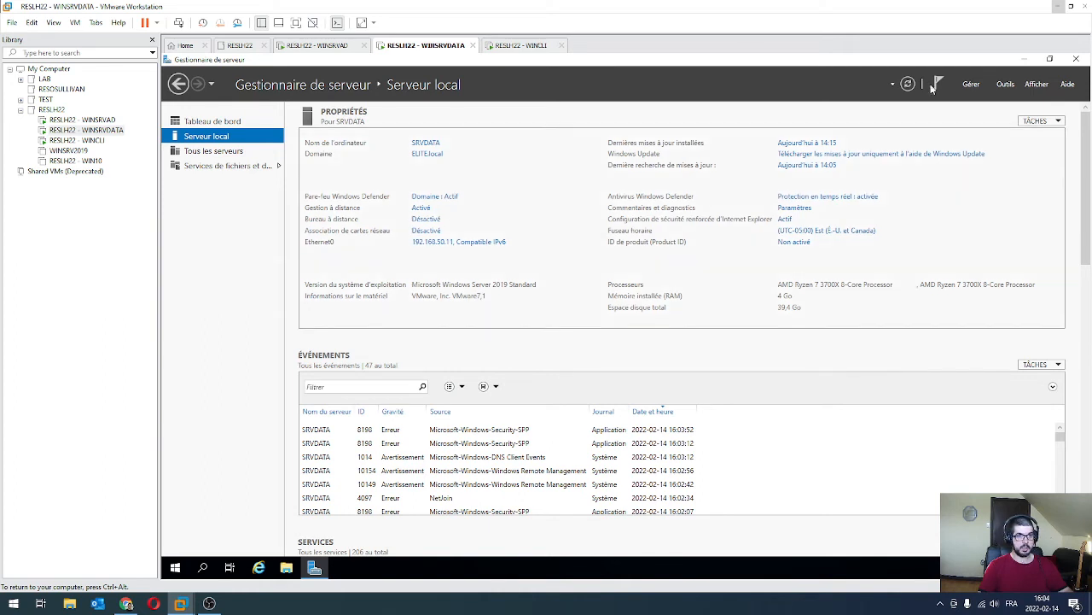
{"action": "left_click", "coordinate": [79, 120]}
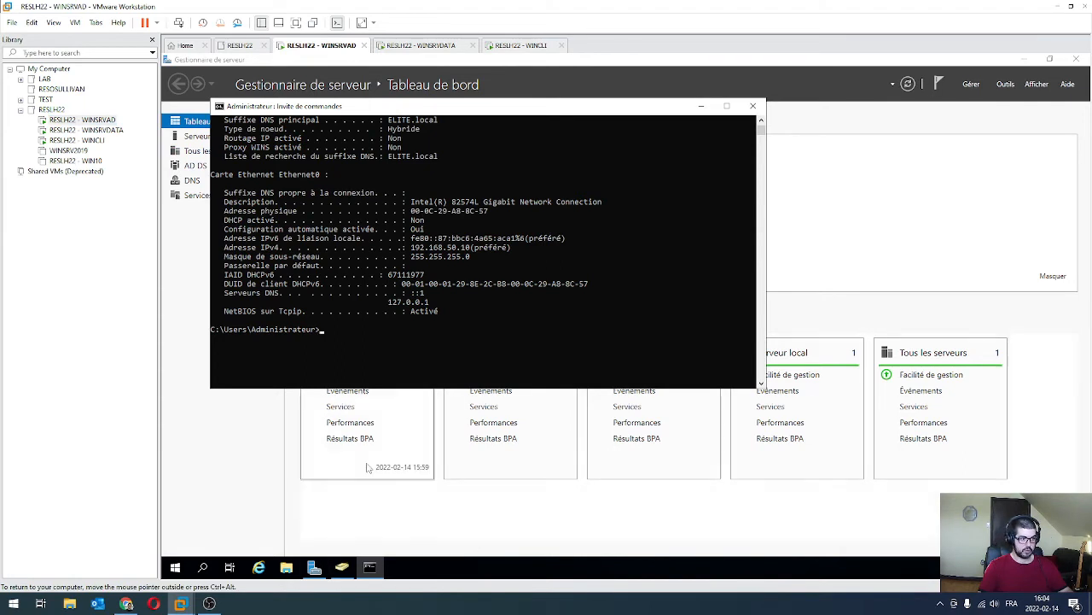
Check SRVDATA in ELITE.local's Computers container, then close ADUC, the command prompt and Server Manager.
{"action": "left_click", "coordinate": [342, 568]}
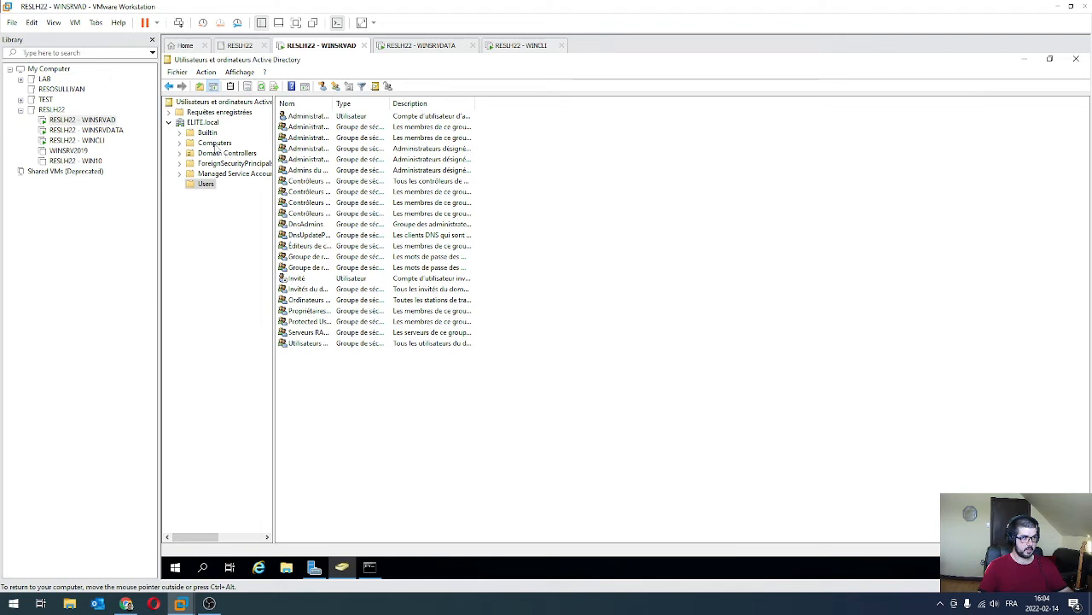
{"action": "left_click", "coordinate": [215, 143]}
{"action": "left_click", "coordinate": [300, 118]}
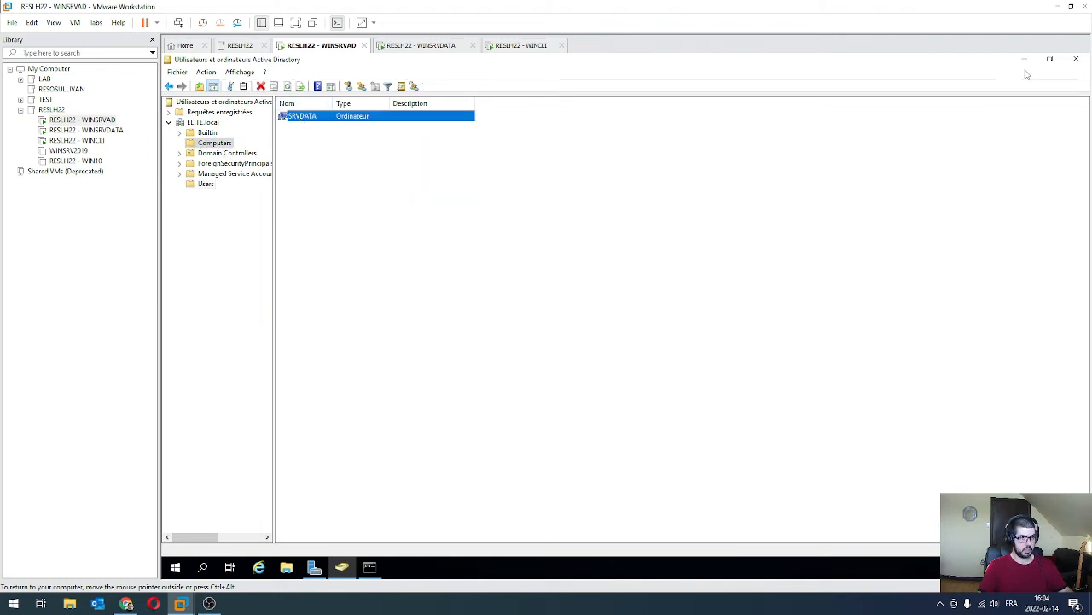
{"action": "left_click", "coordinate": [1076, 61]}
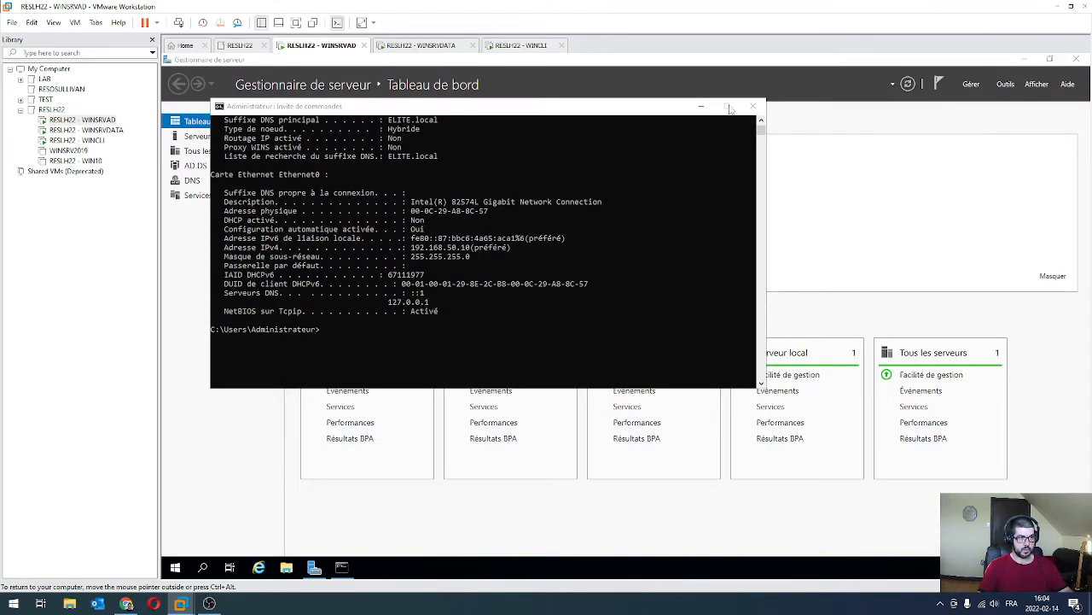
{"action": "left_click", "coordinate": [753, 106]}
{"action": "left_click", "coordinate": [1006, 84]}
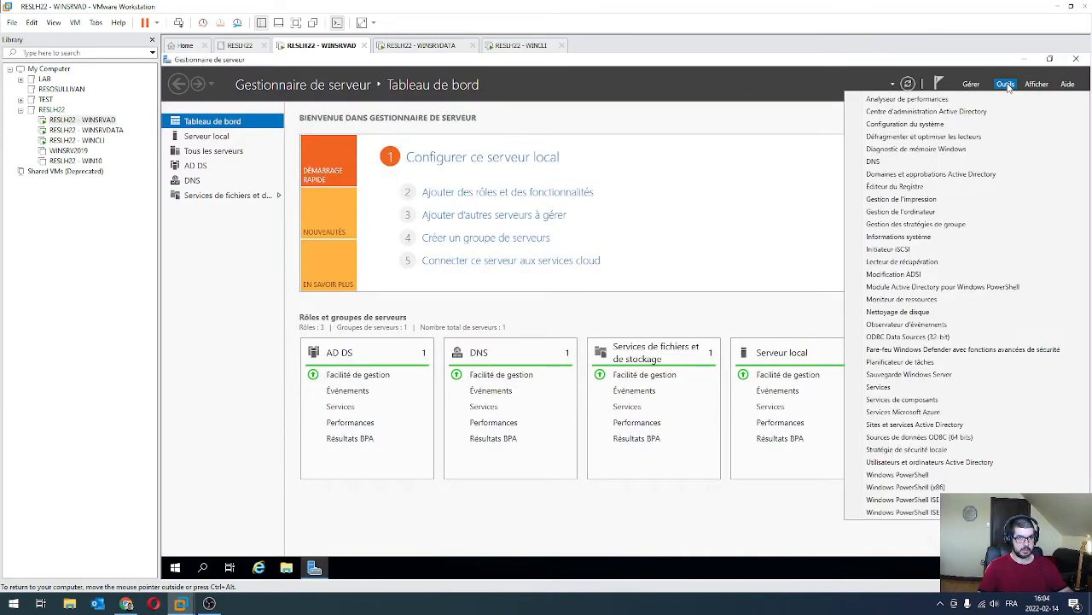
{"action": "left_click", "coordinate": [811, 84]}
{"action": "left_click", "coordinate": [1076, 60]}
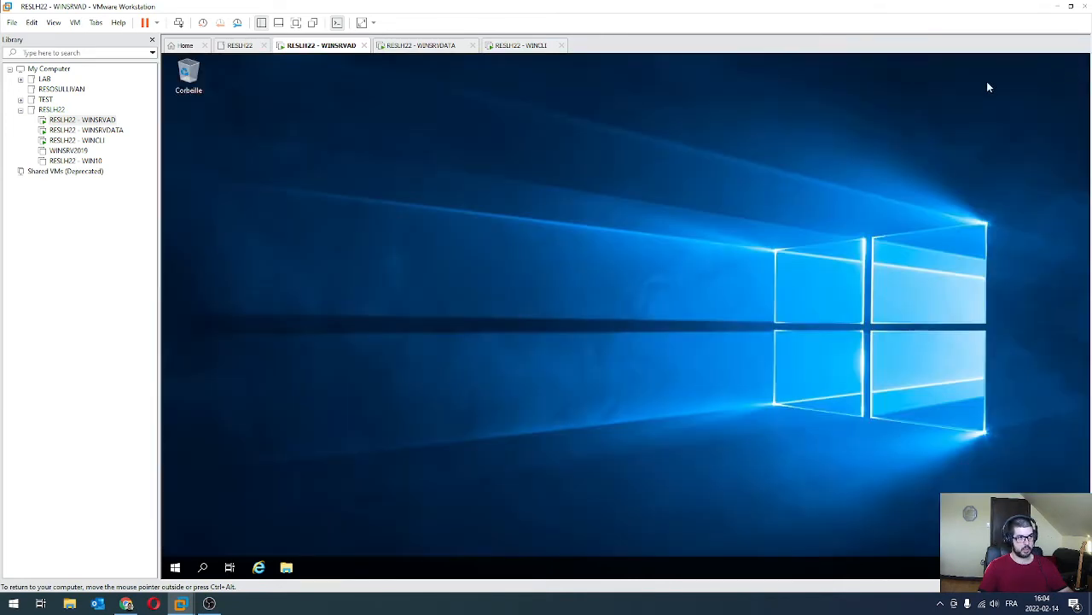
Relaunch Server Manager and ADUC, reconfirm SRVDATA under Computers, then switch to WINCLI.
{"action": "left_click", "coordinate": [175, 567]}
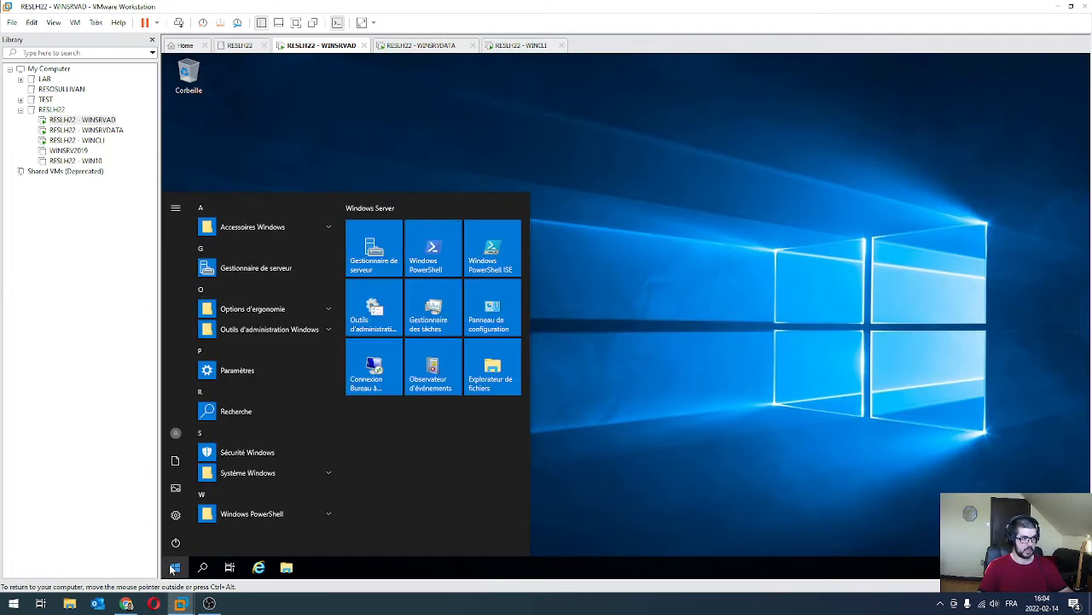
{"action": "left_click", "coordinate": [352, 270]}
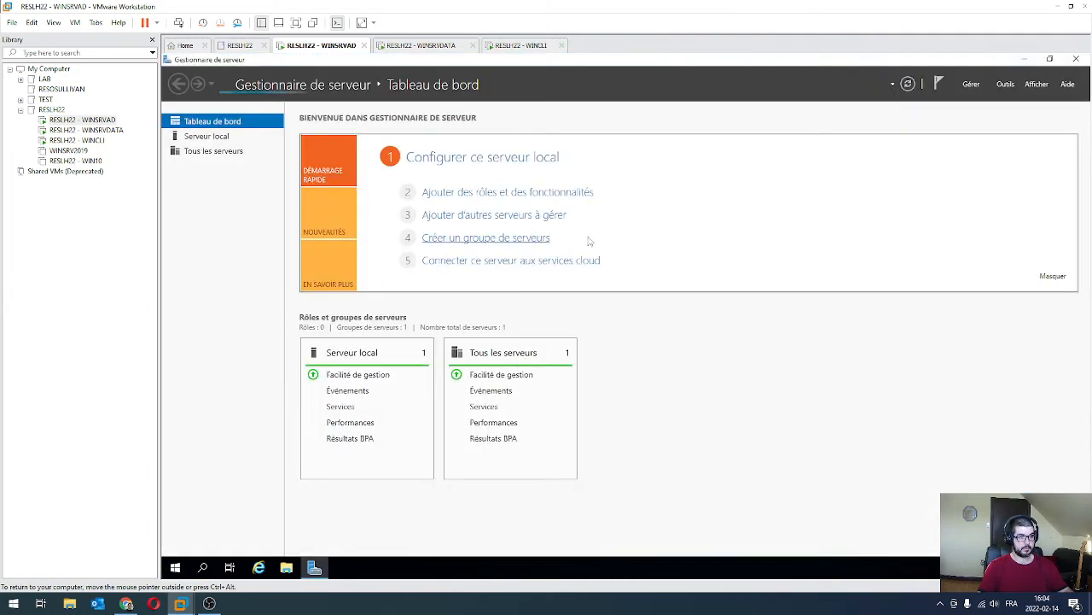
{"action": "left_click", "coordinate": [1005, 84]}
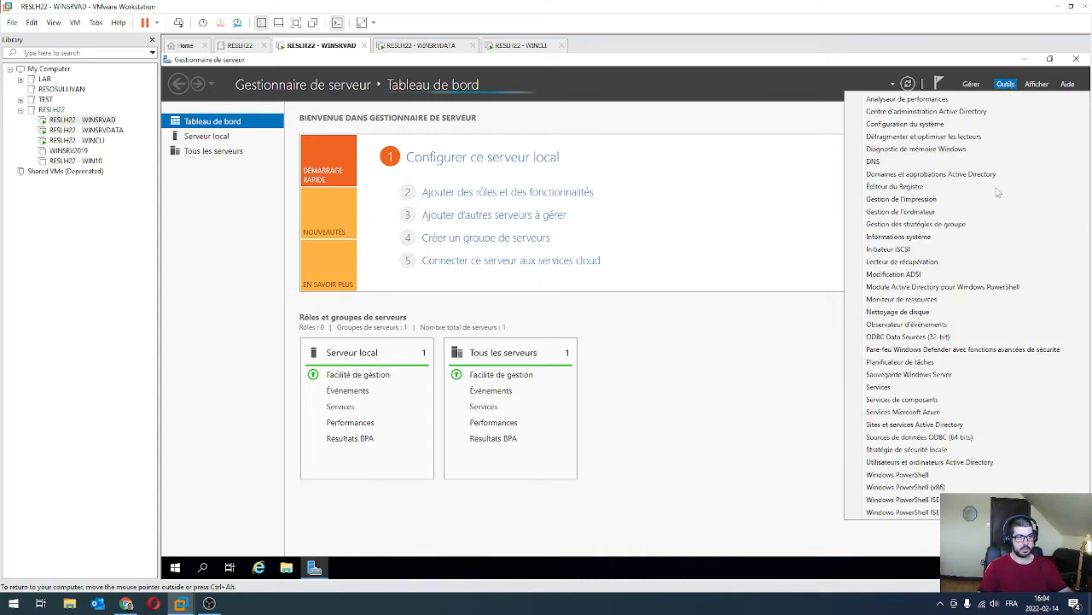
{"action": "left_click", "coordinate": [949, 465]}
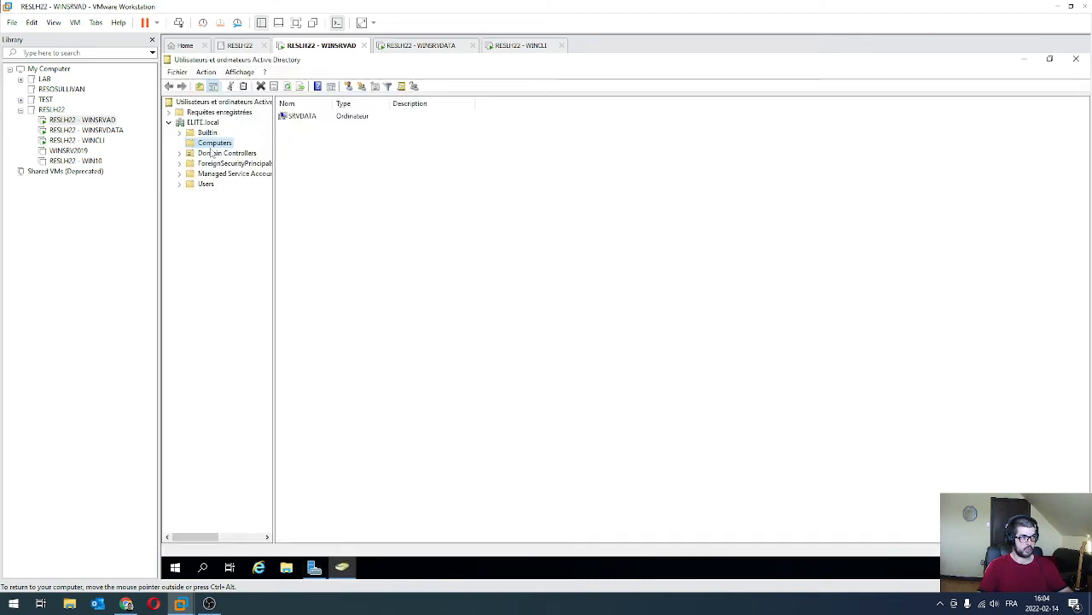
{"action": "left_click", "coordinate": [211, 153]}
{"action": "left_click", "coordinate": [215, 143]}
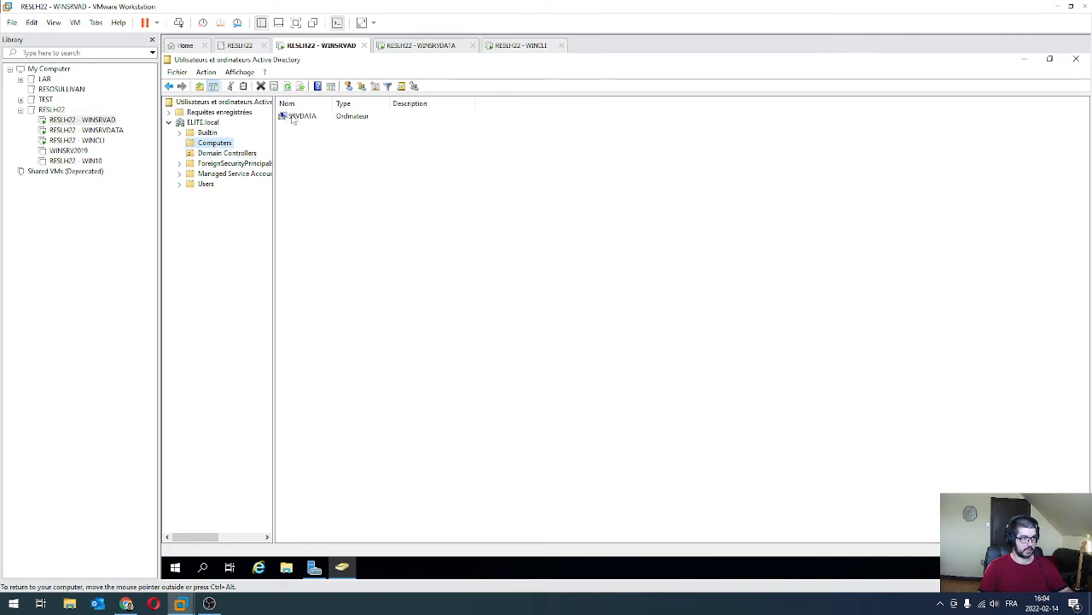
{"action": "left_click", "coordinate": [293, 117]}
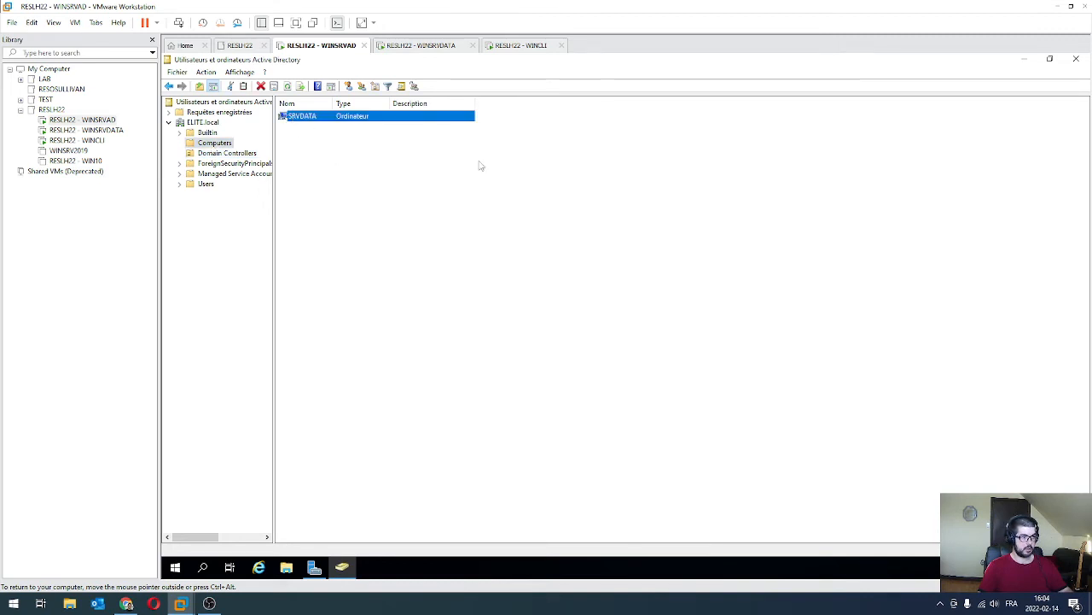
{"action": "left_click", "coordinate": [72, 140]}
Dismiss the WINCLI lock screen and sign in with the user's password.
{"action": "left_click", "coordinate": [603, 232]}
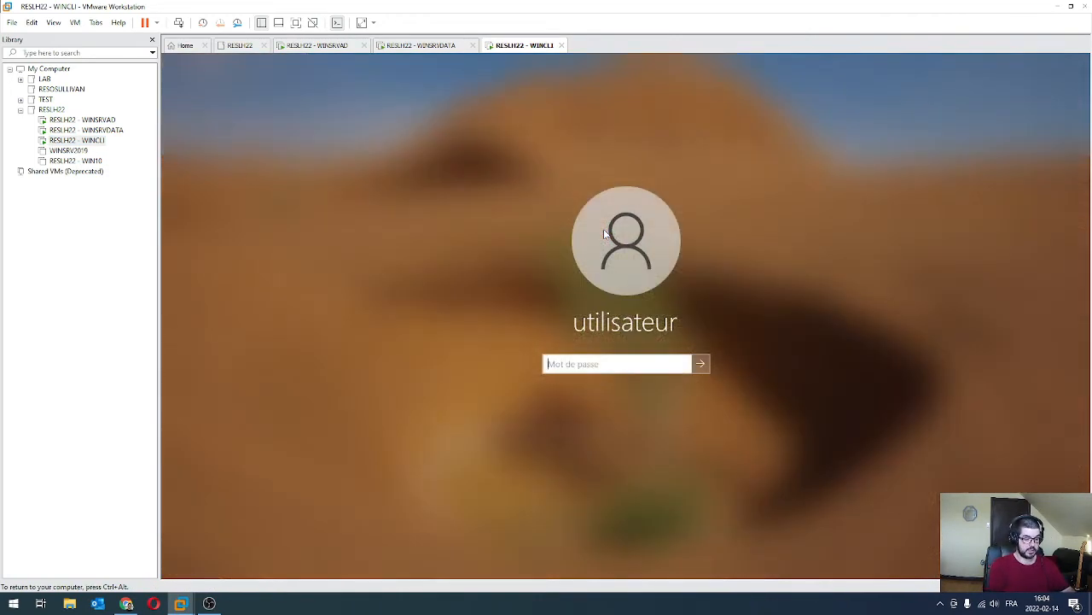
{"action": "type", "text": "Pa$$w0rd"}
{"action": "key", "text": "Return"}
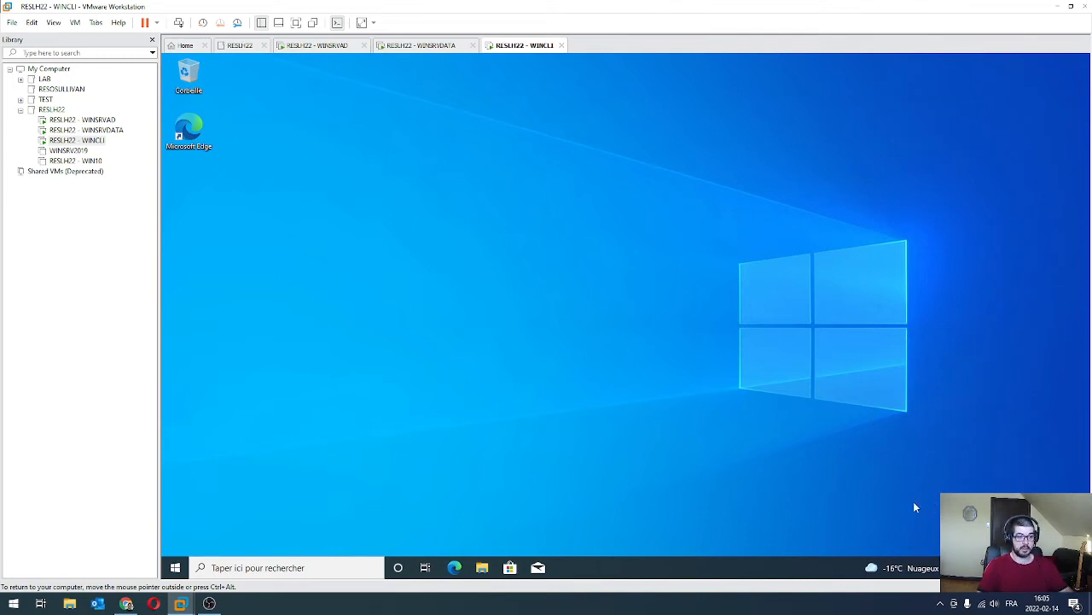
Open the About settings page for Ce PC from a 'pc' search.
{"action": "left_click", "coordinate": [175, 570]}
{"action": "type", "text": "pc"}
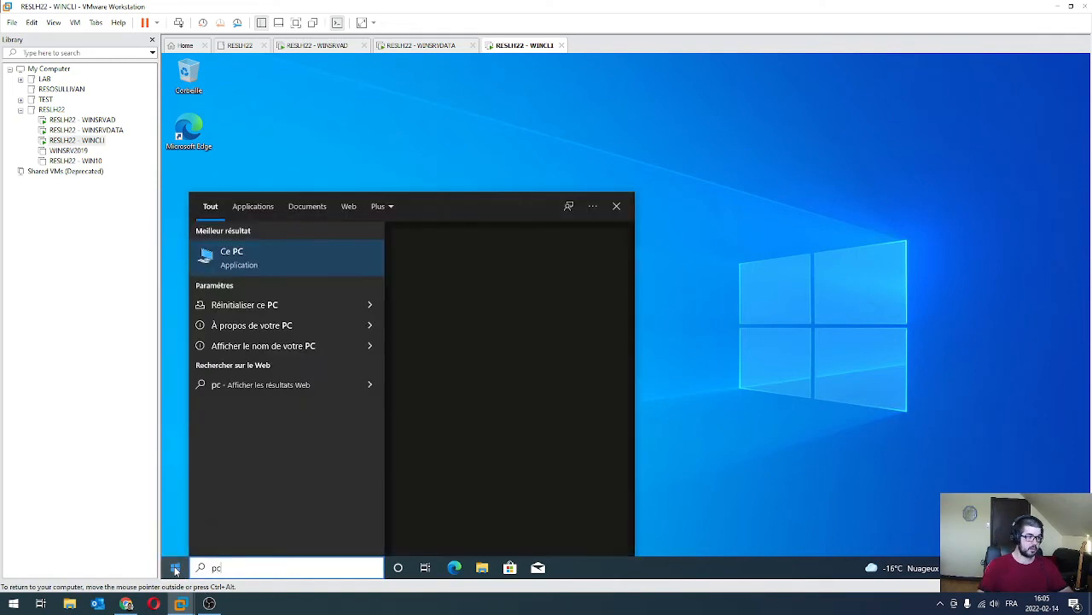
{"action": "right_click", "coordinate": [234, 268]}
{"action": "left_click", "coordinate": [310, 380]}
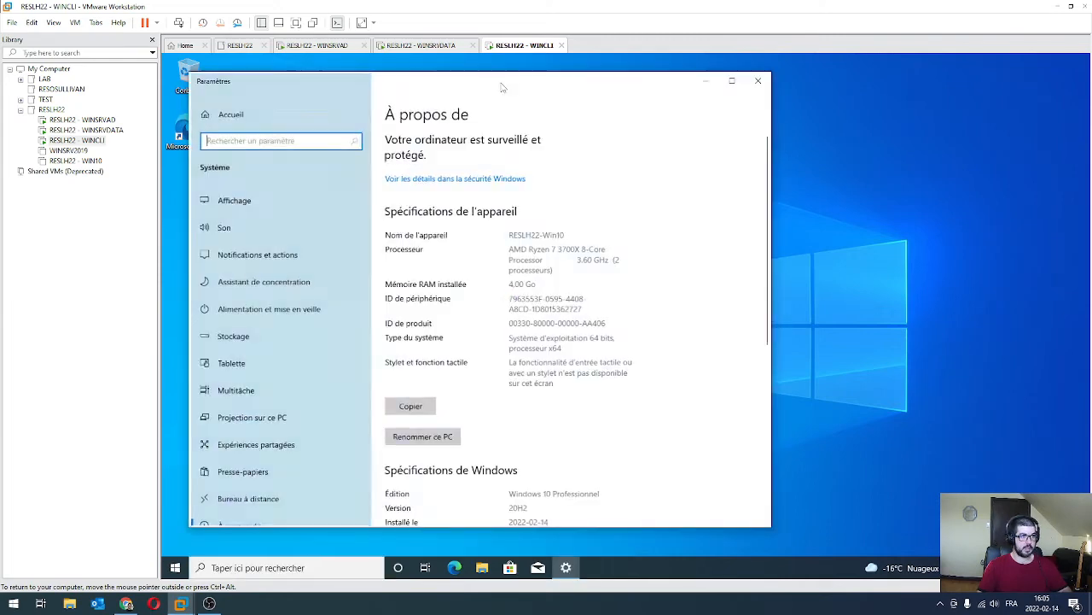
{"action": "left_click_drag", "start_coordinate": [503, 87], "coordinate": [626, 92]}
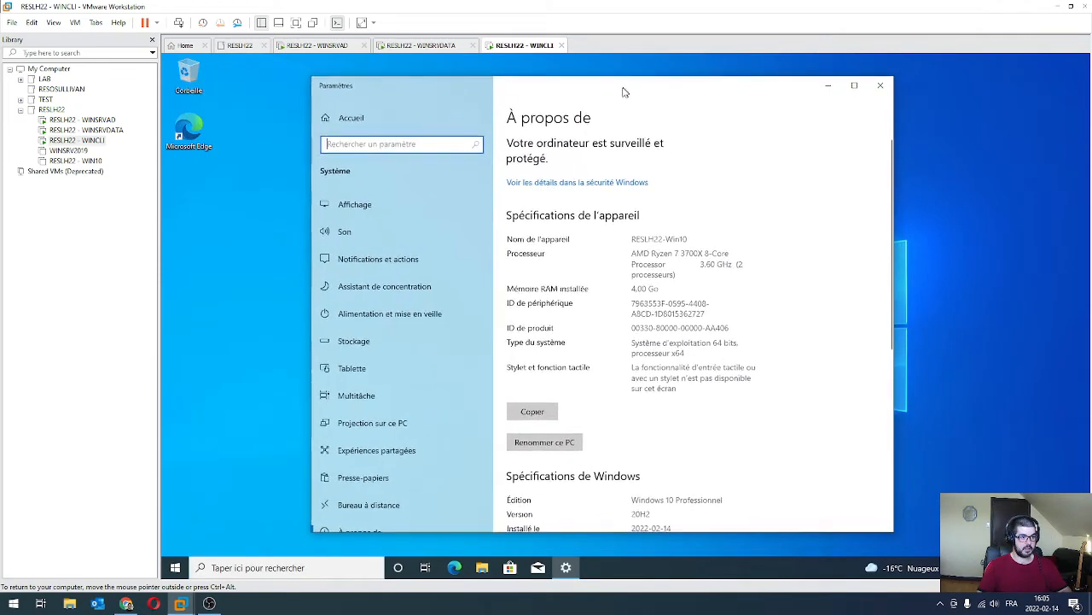
{"action": "scroll", "coordinate": [666, 371], "scroll_direction": "down", "scroll_amount": 3}
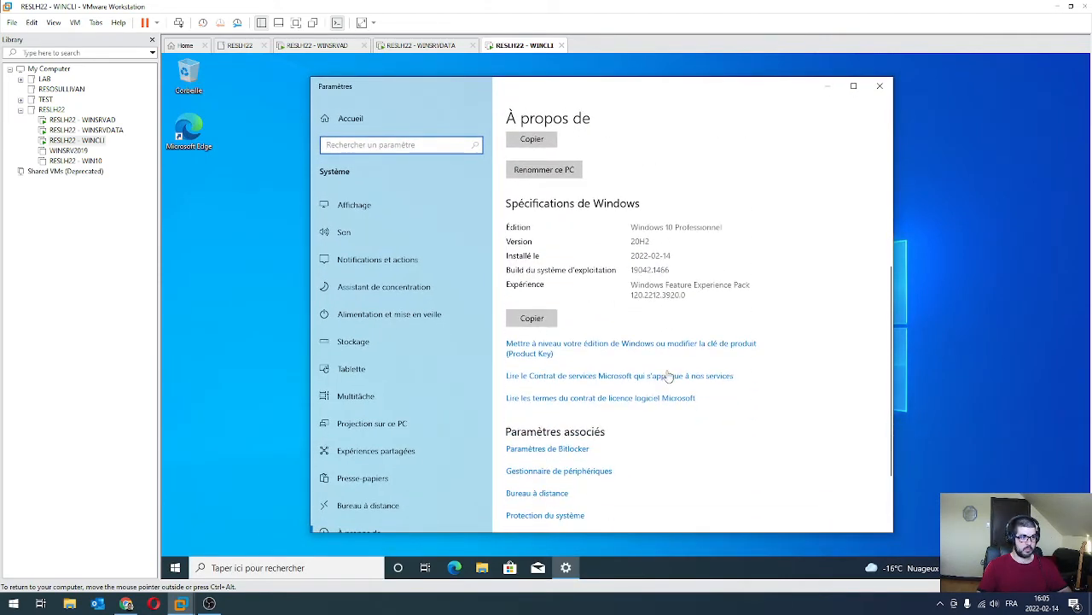
{"action": "scroll", "coordinate": [665, 389], "scroll_direction": "down", "scroll_amount": 1}
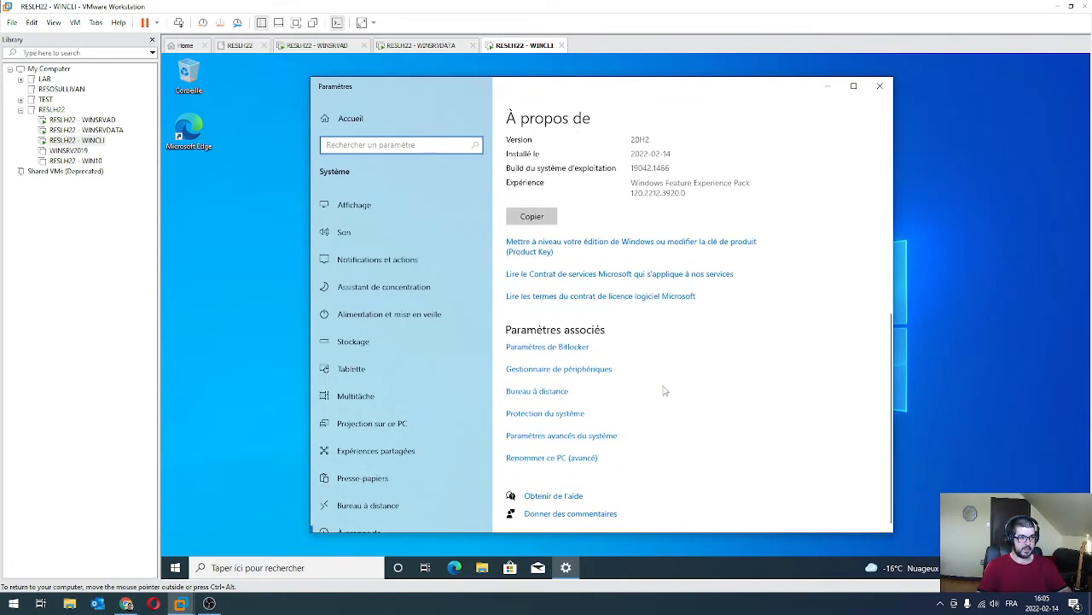
Preview the domain option on the Computer Name tab, then cancel and close everything.
{"action": "left_click", "coordinate": [587, 437]}
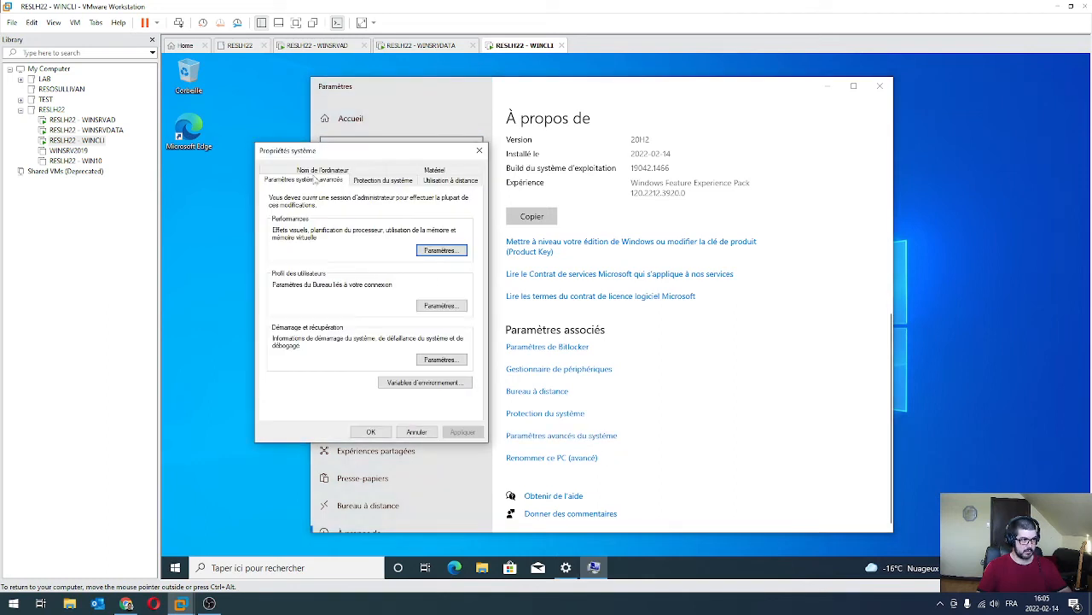
{"action": "left_click", "coordinate": [317, 172]}
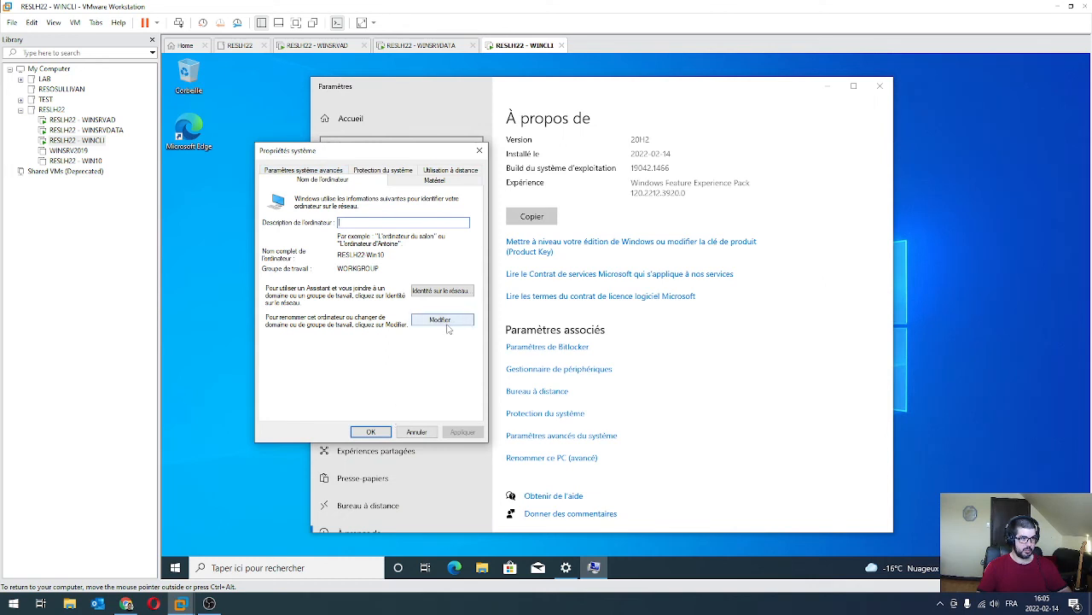
{"action": "left_click", "coordinate": [440, 320]}
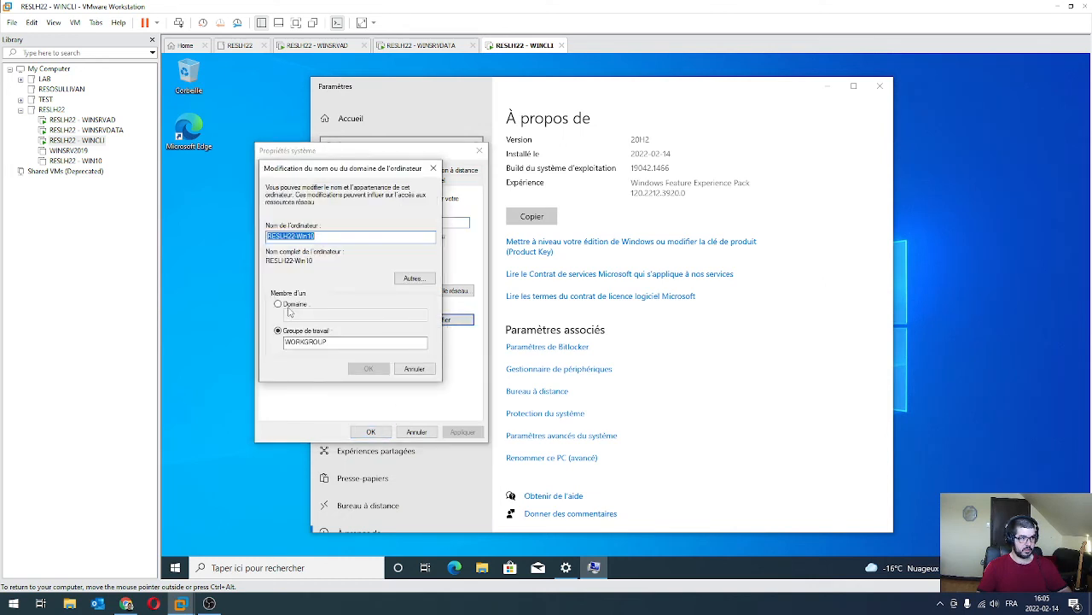
{"action": "left_click", "coordinate": [288, 306]}
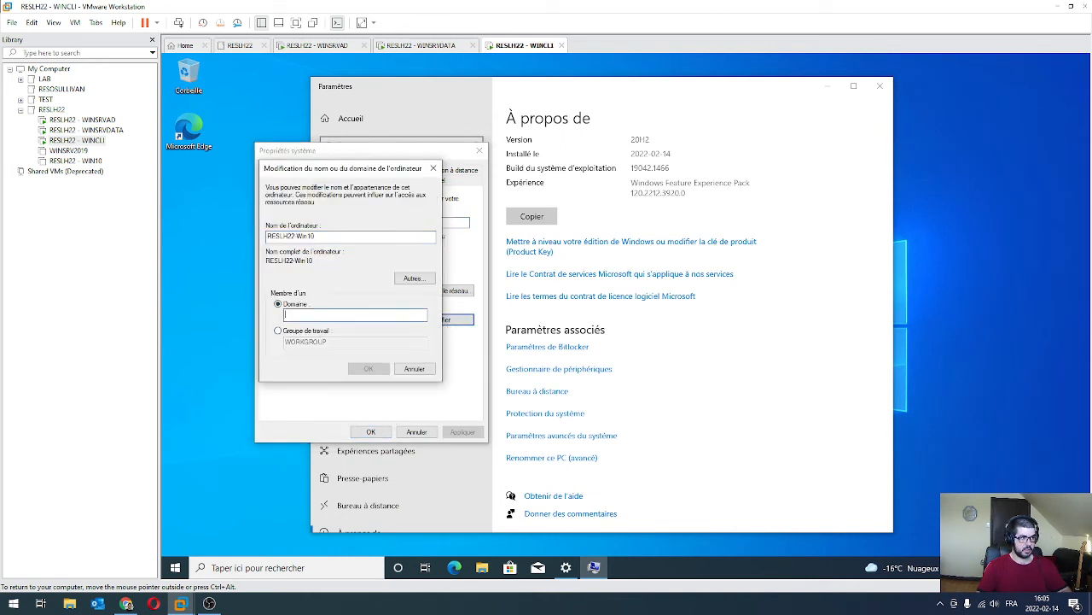
{"action": "left_click", "coordinate": [433, 168]}
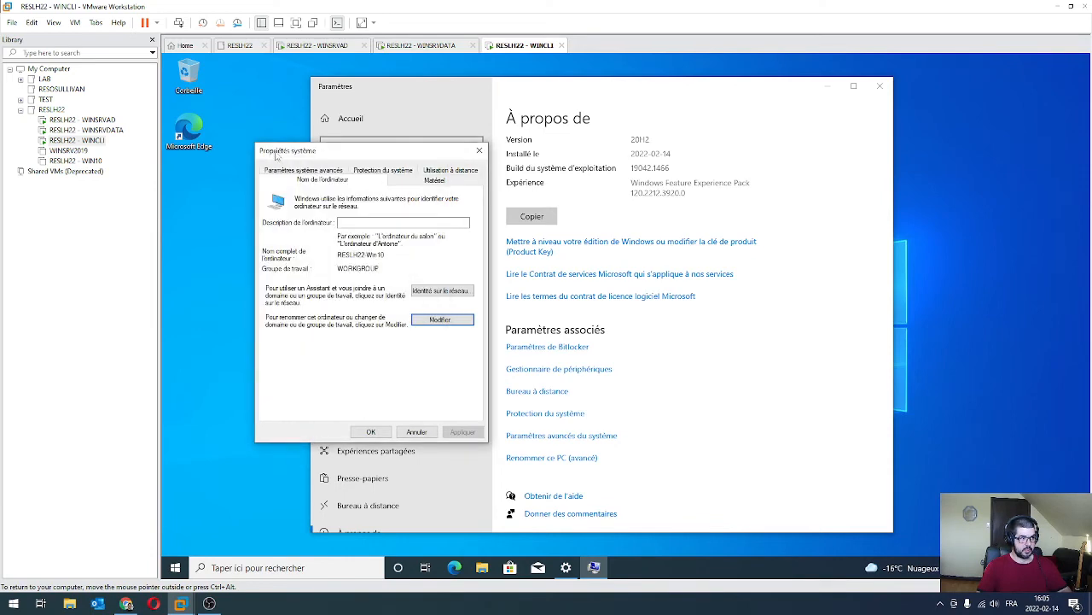
{"action": "left_click", "coordinate": [479, 150]}
{"action": "left_click", "coordinate": [880, 86]}
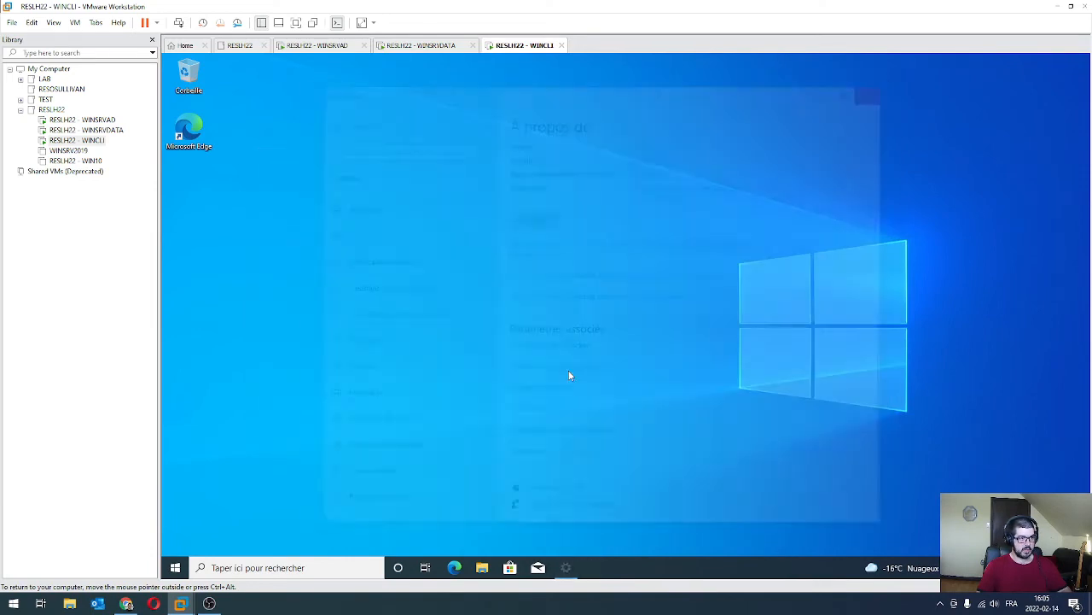
Search for 'propriété syst', then reopen the About page and cancel the rename prompt.
{"action": "left_click", "coordinate": [174, 567]}
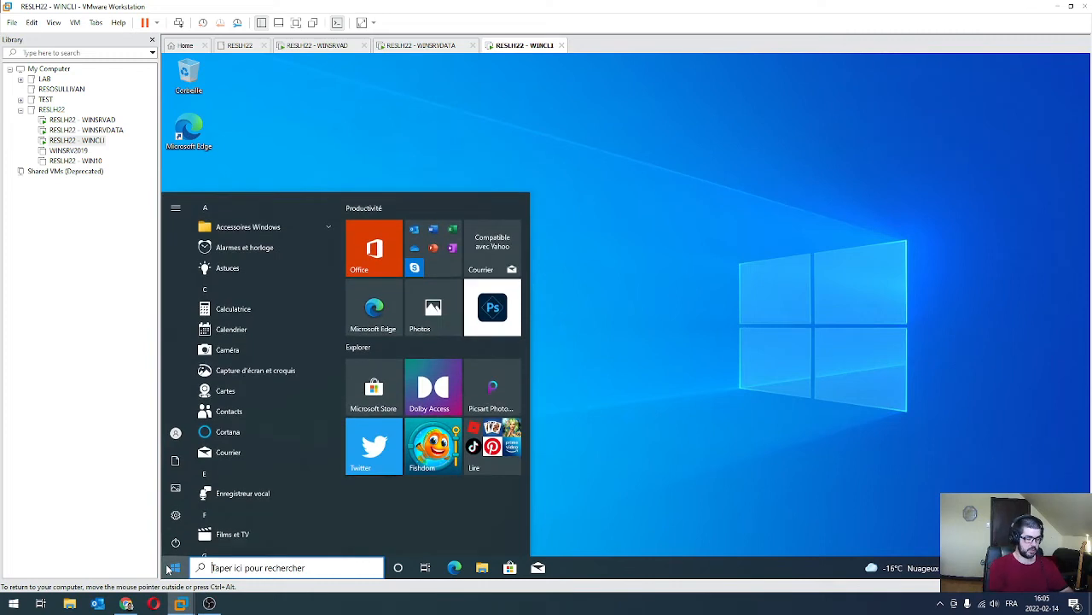
{"action": "type", "text": "prop"}
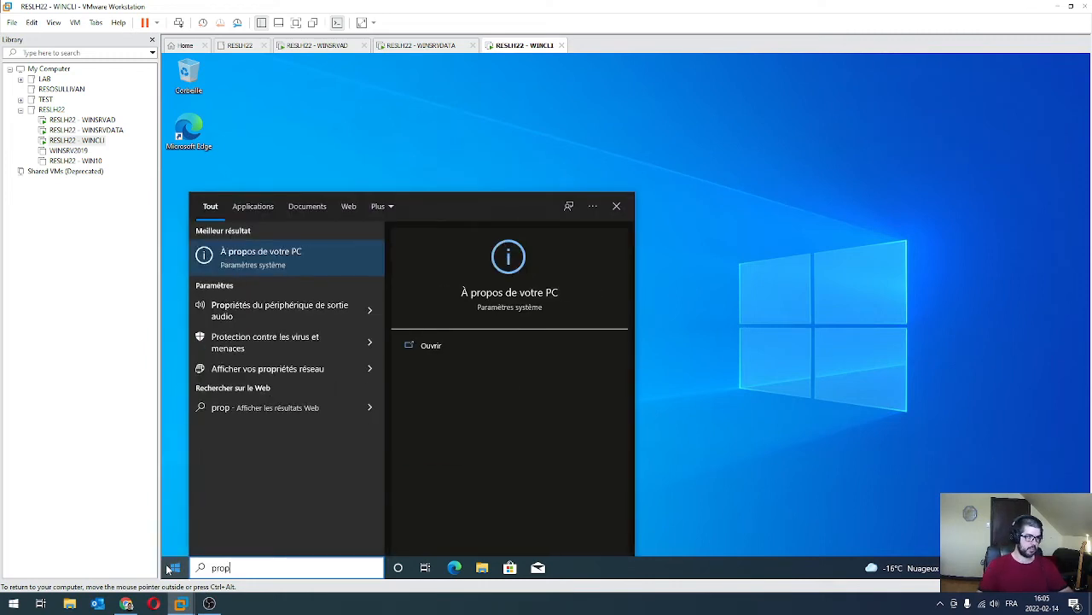
{"action": "type", "text": "r"}
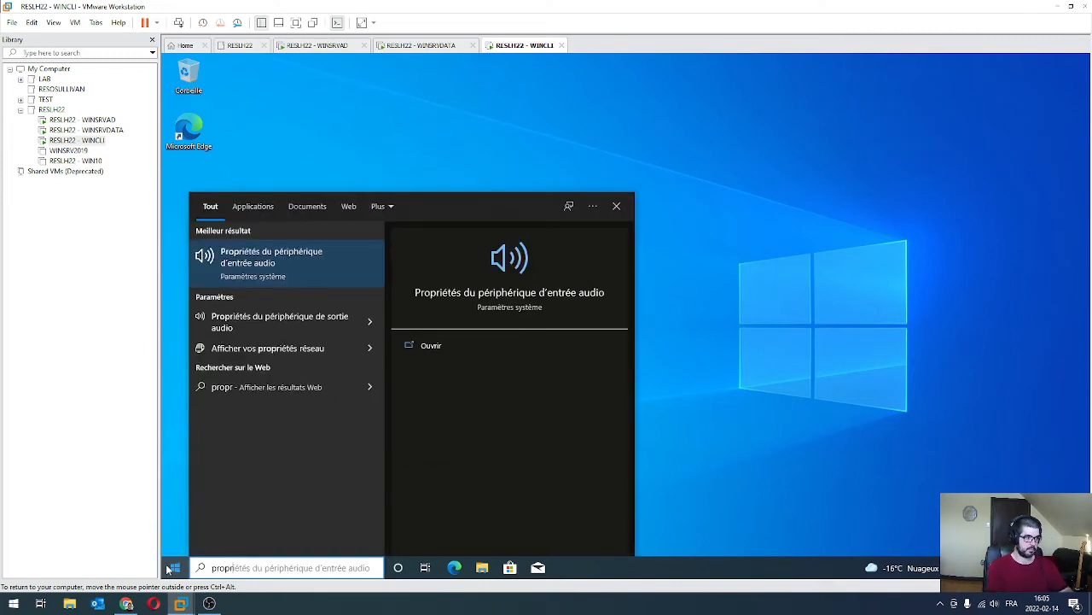
{"action": "type", "text": "iété syst"}
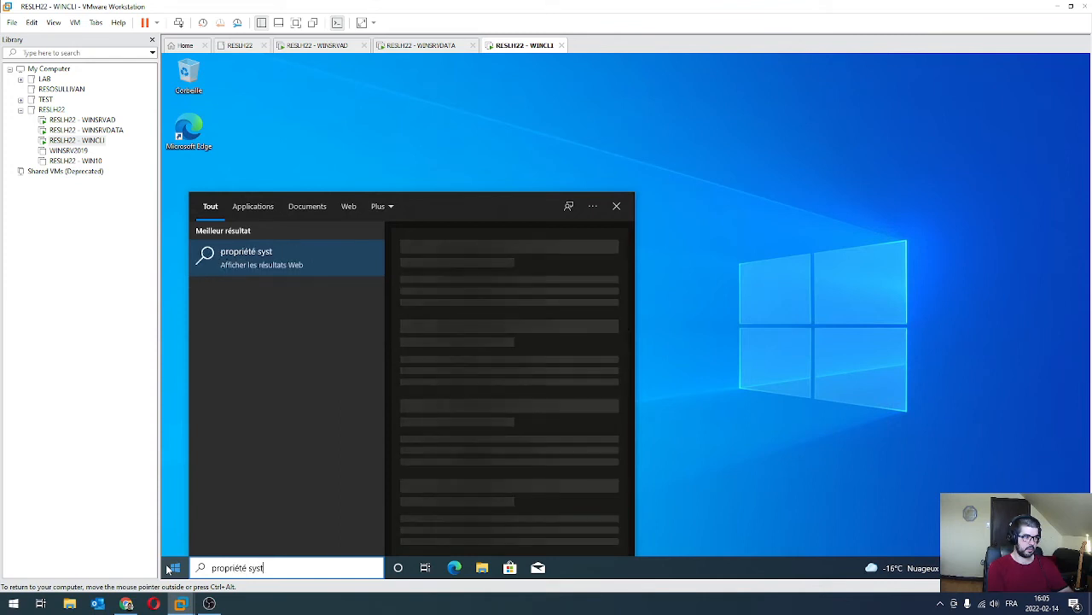
{"action": "key", "text": "Escape"}
{"action": "left_click", "coordinate": [717, 318]}
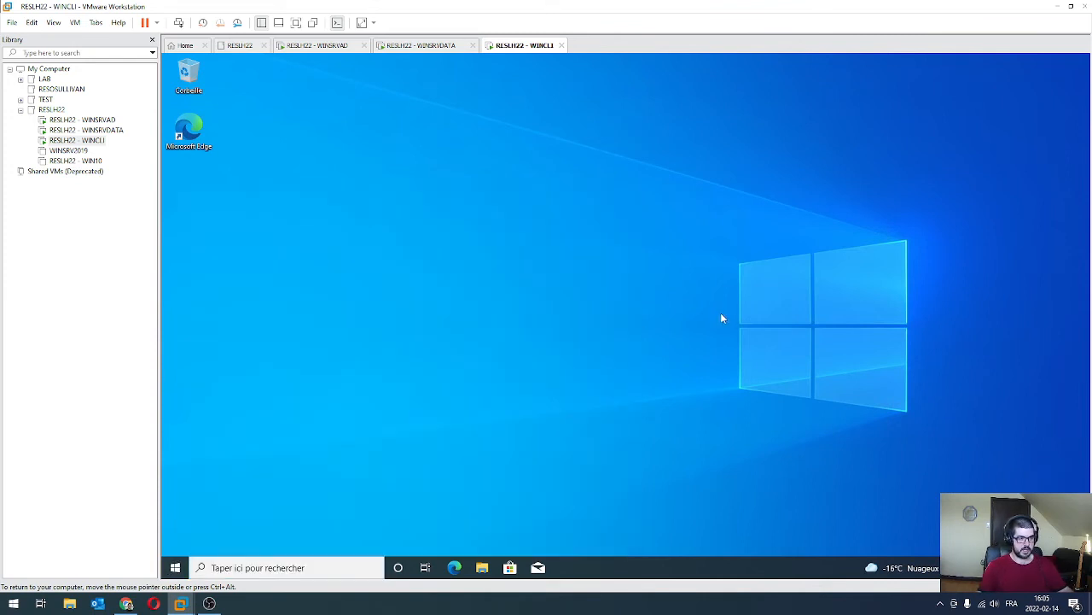
{"action": "key", "text": "super+Pause"}
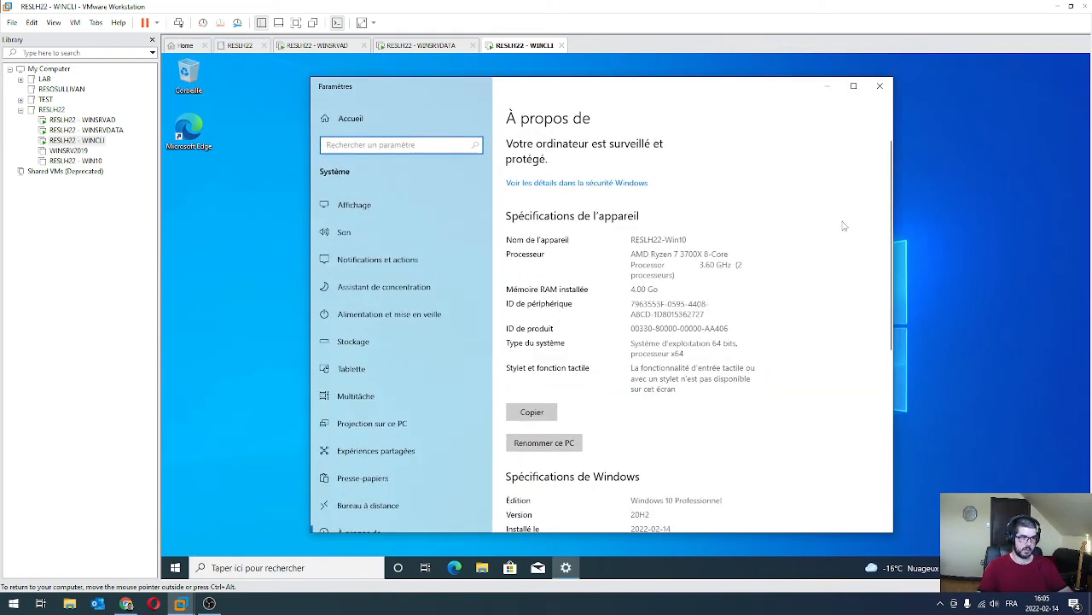
{"action": "left_click", "coordinate": [565, 446]}
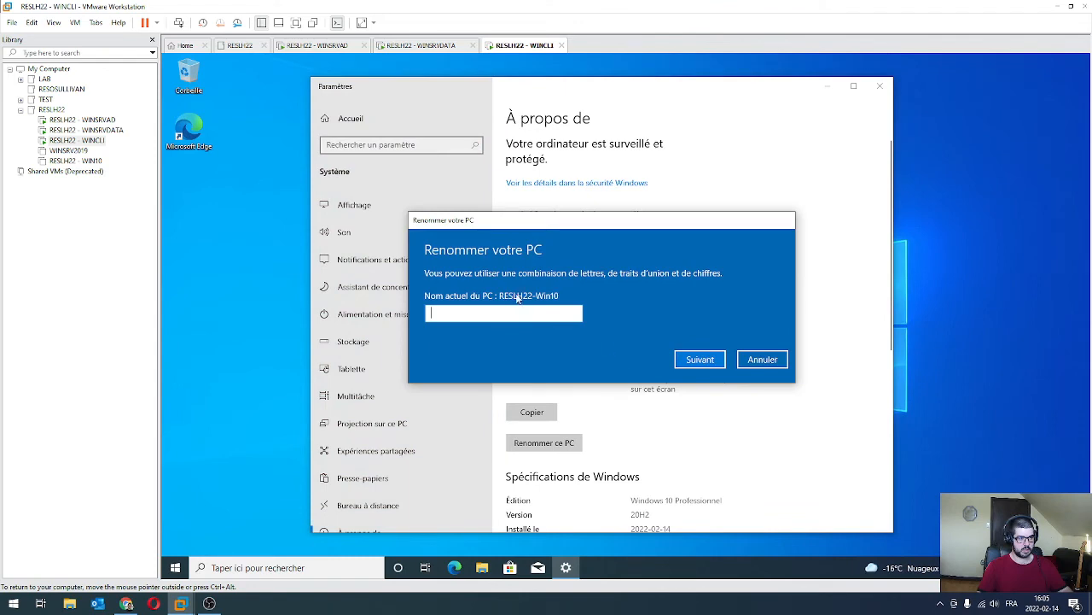
{"action": "left_click", "coordinate": [763, 359]}
Open and close the advanced computer name settings twice, then close the About window.
{"action": "scroll", "coordinate": [622, 346], "scroll_direction": "down", "scroll_amount": 3}
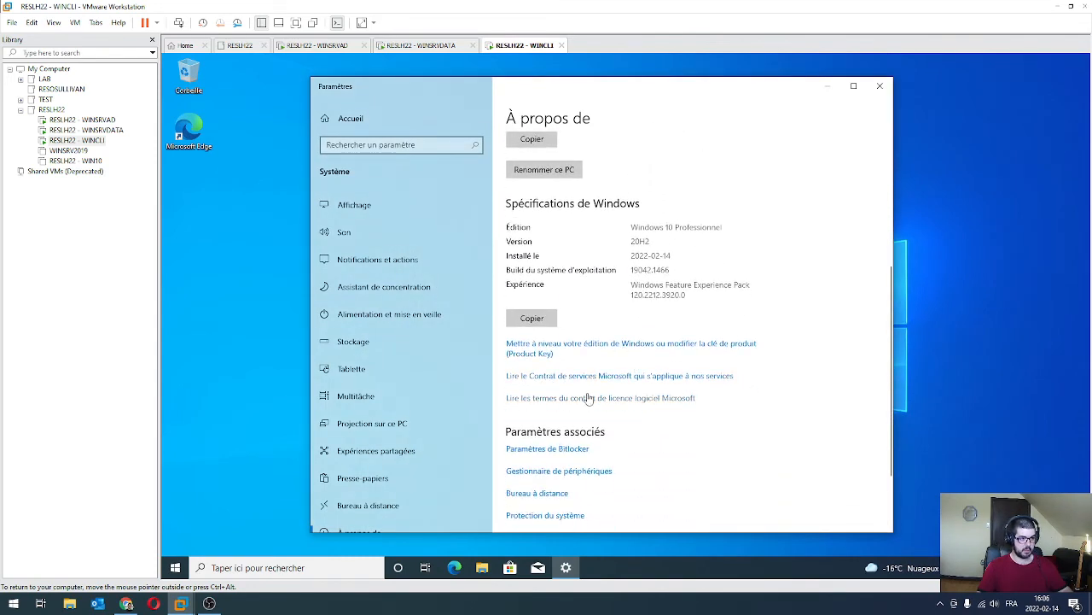
{"action": "scroll", "coordinate": [589, 409], "scroll_direction": "down", "scroll_amount": 2}
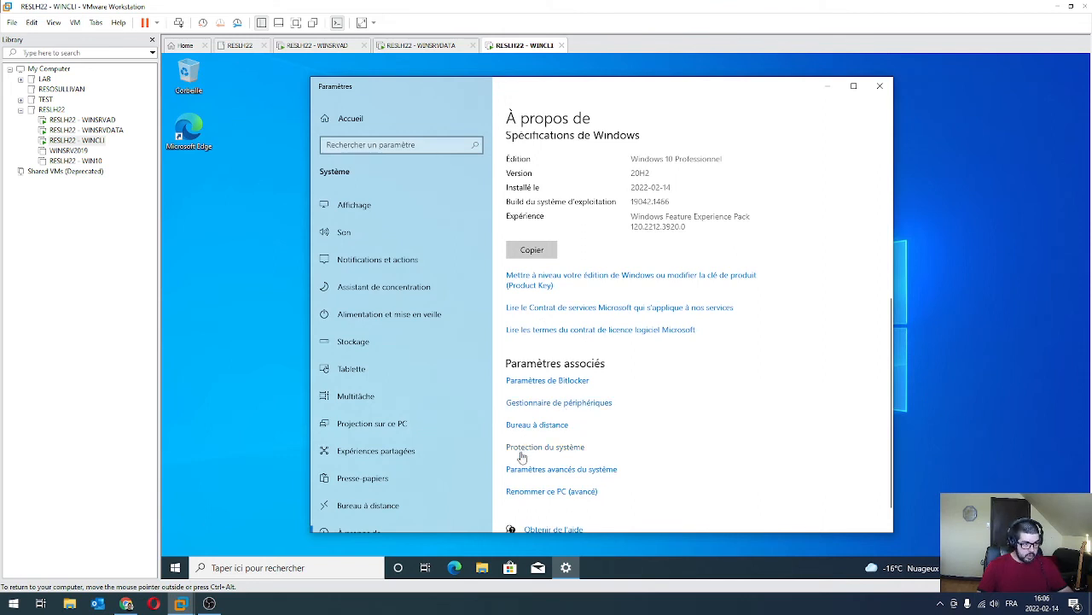
{"action": "scroll", "coordinate": [538, 478], "scroll_direction": "down", "scroll_amount": 1}
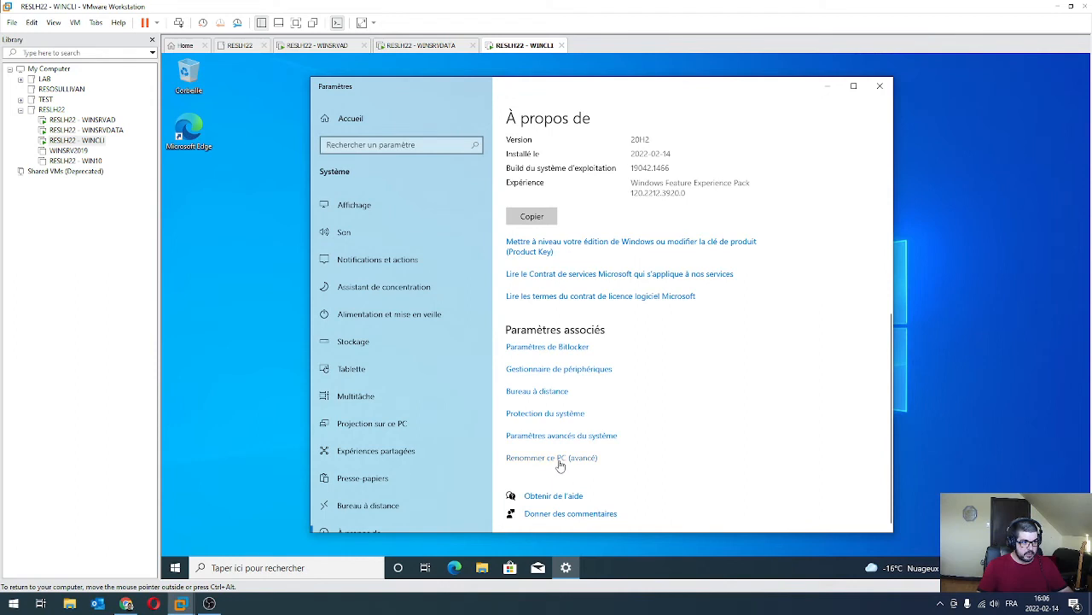
{"action": "left_click", "coordinate": [559, 461]}
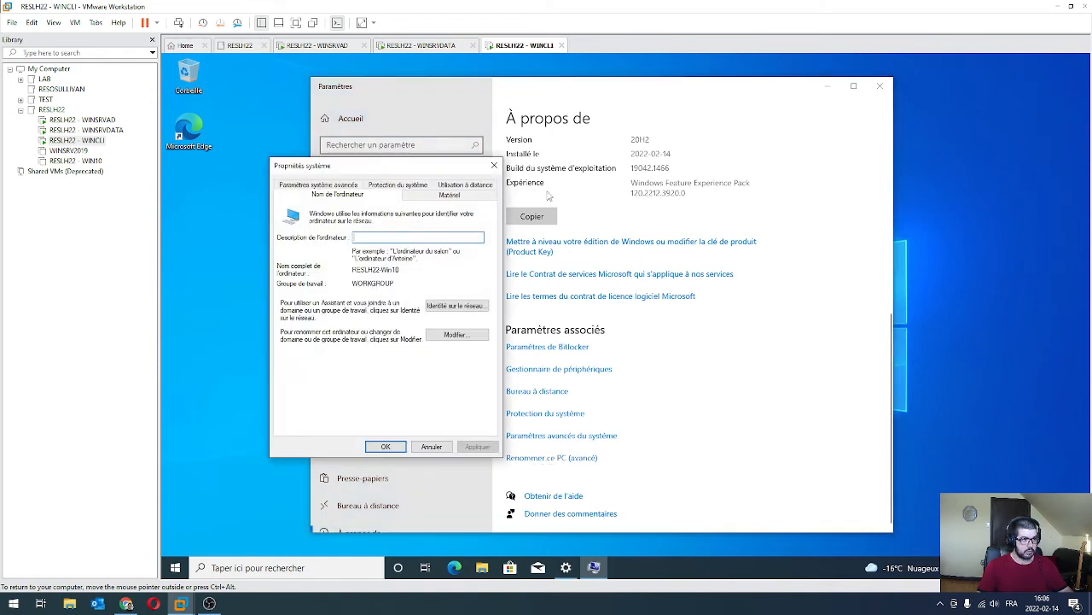
{"action": "left_click", "coordinate": [494, 166]}
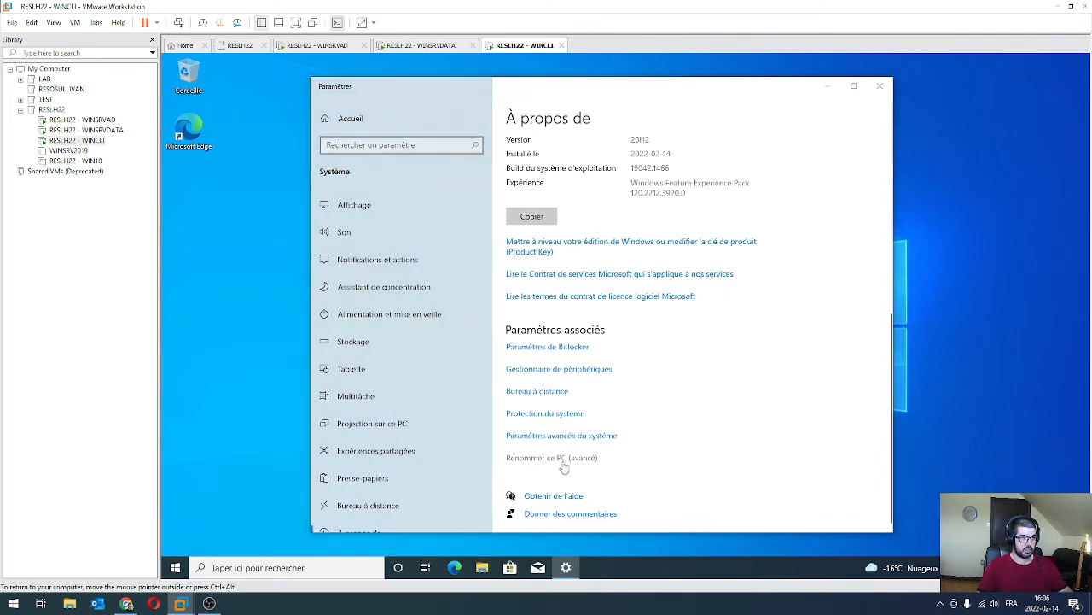
{"action": "left_click", "coordinate": [562, 461]}
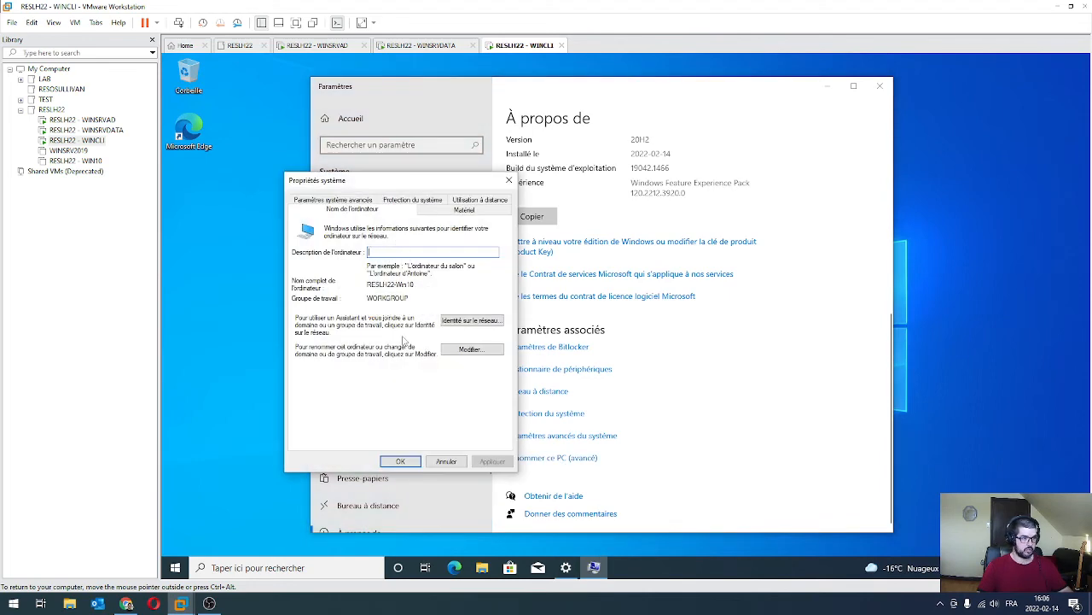
{"action": "left_click", "coordinate": [509, 180]}
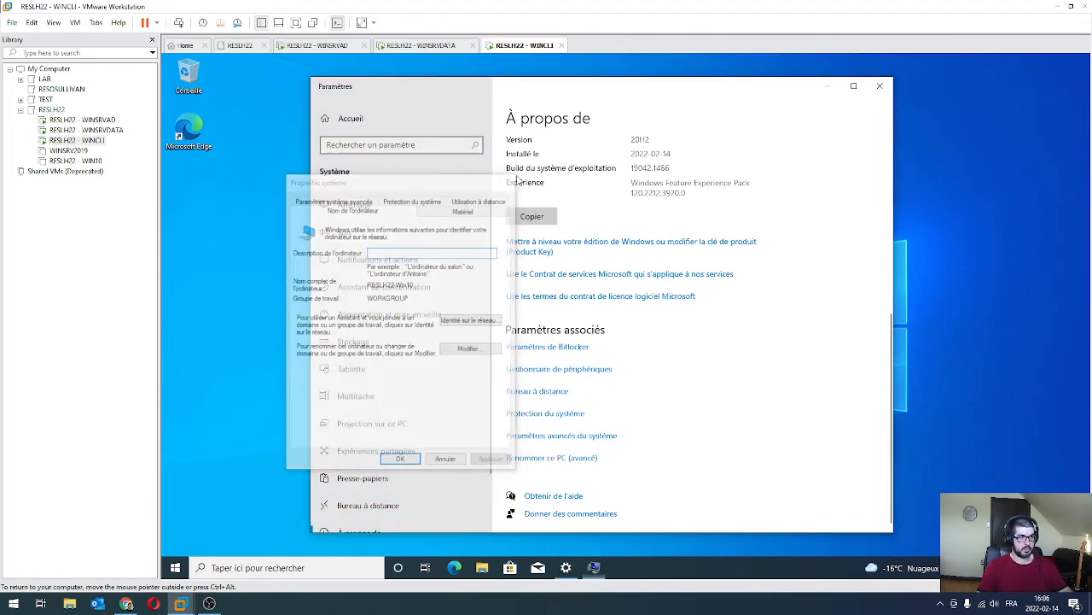
{"action": "left_click", "coordinate": [880, 86]}
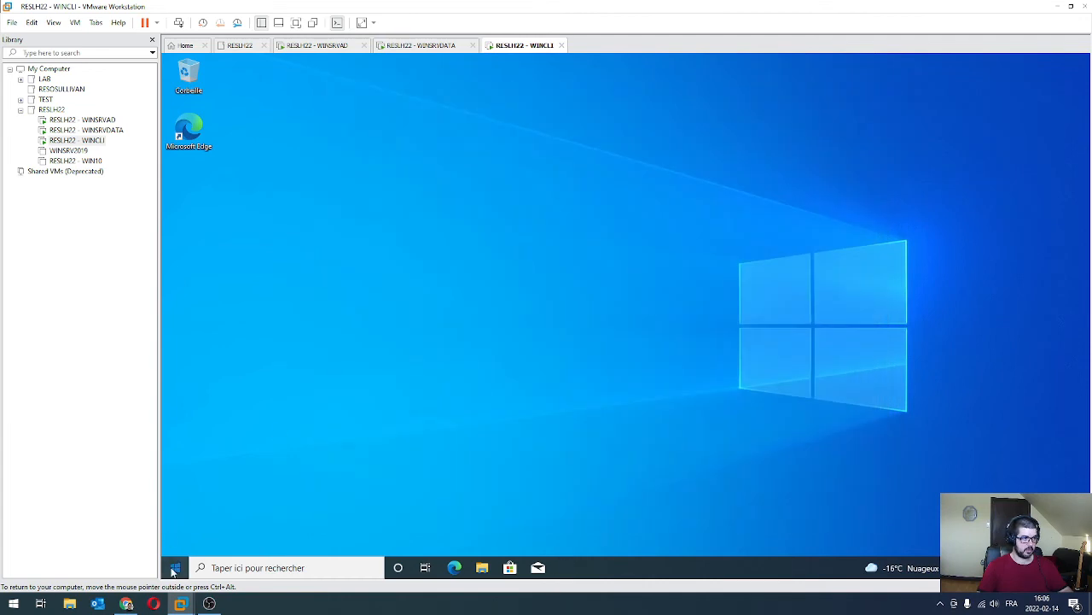
Reopen Ce PC properties and bring up the computer name and domain settings.
{"action": "left_click", "coordinate": [174, 568]}
{"action": "type", "text": "pc"}
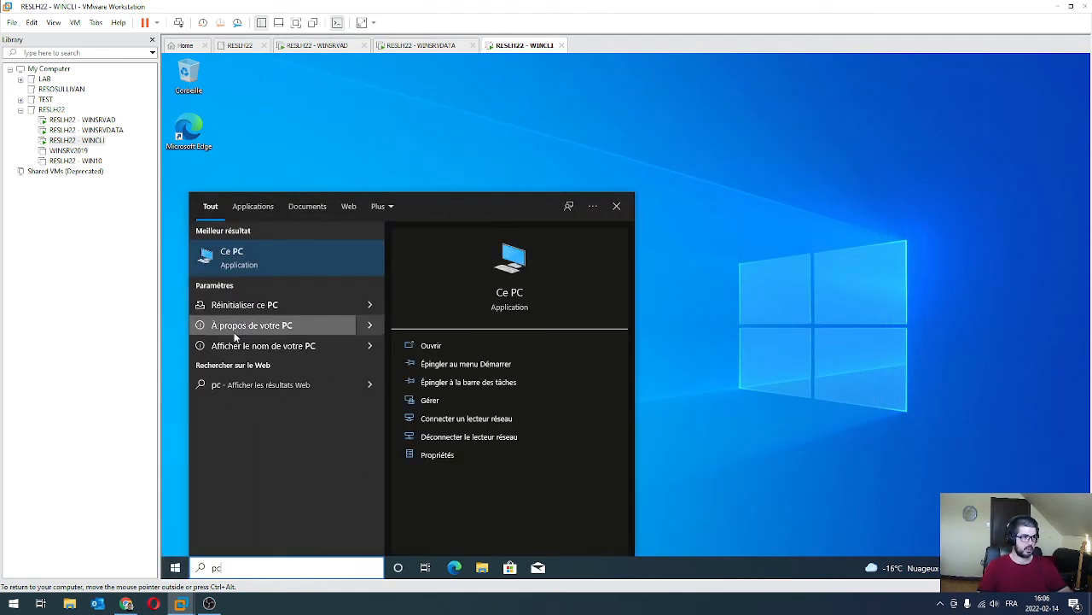
{"action": "right_click", "coordinate": [236, 256]}
{"action": "left_click", "coordinate": [285, 357]}
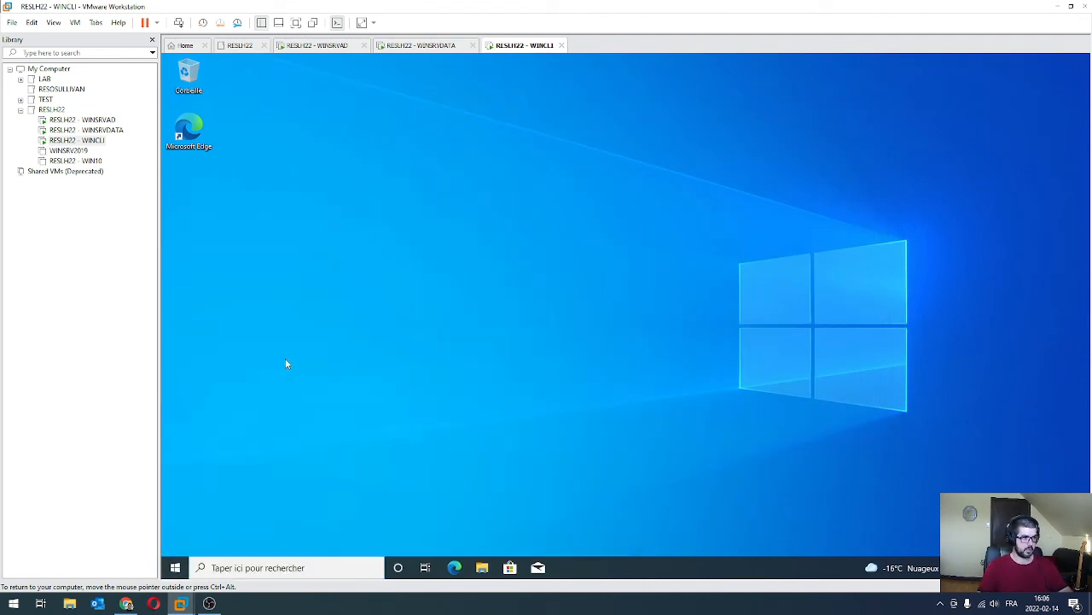
{"action": "scroll", "coordinate": [649, 327], "scroll_direction": "down", "scroll_amount": 1}
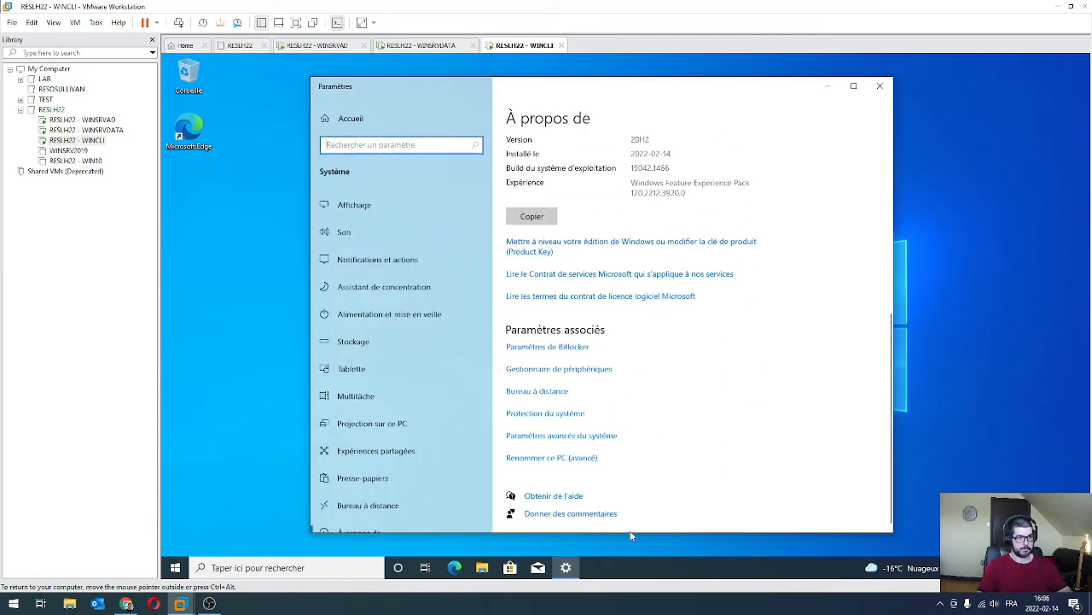
{"action": "left_click", "coordinate": [580, 461]}
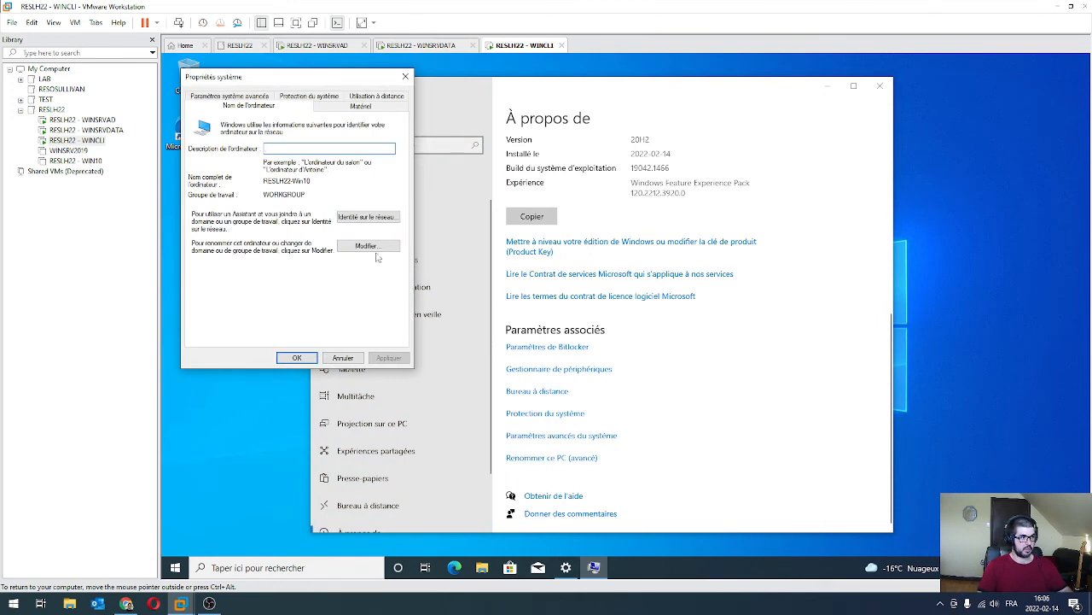
Try joining elite.local, dismiss the domain-controller-not-found error, and open network status settings.
{"action": "left_click", "coordinate": [368, 247]}
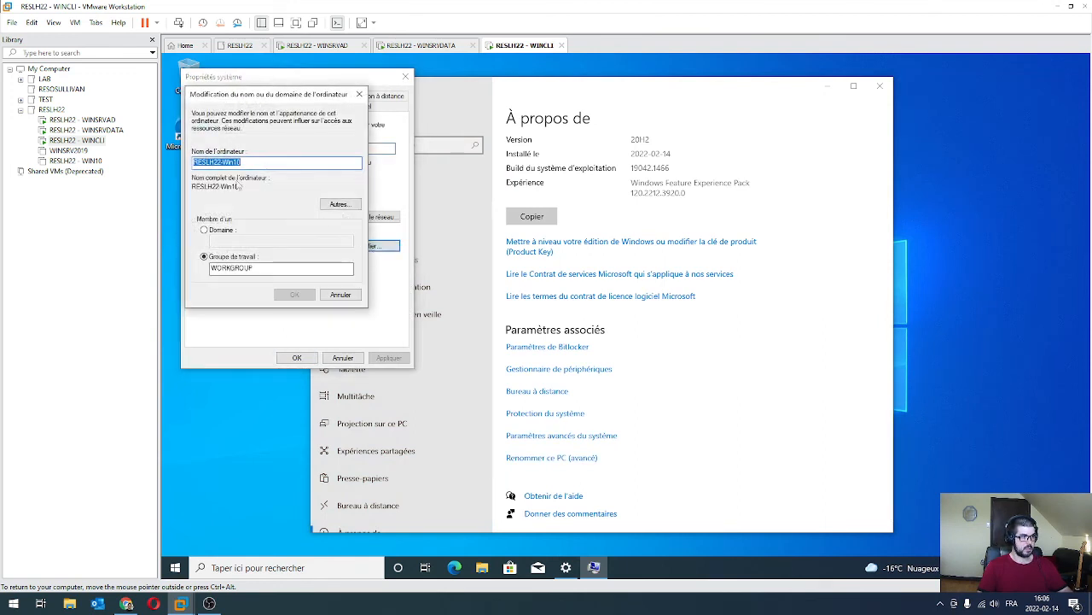
{"action": "left_click", "coordinate": [204, 230]}
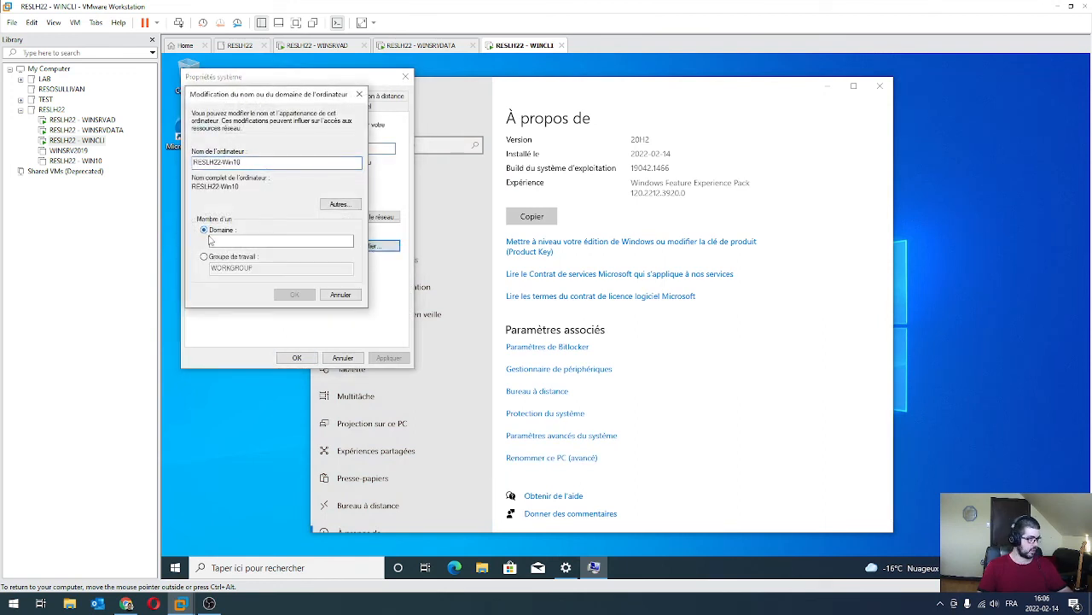
{"action": "type", "text": "elite.local"}
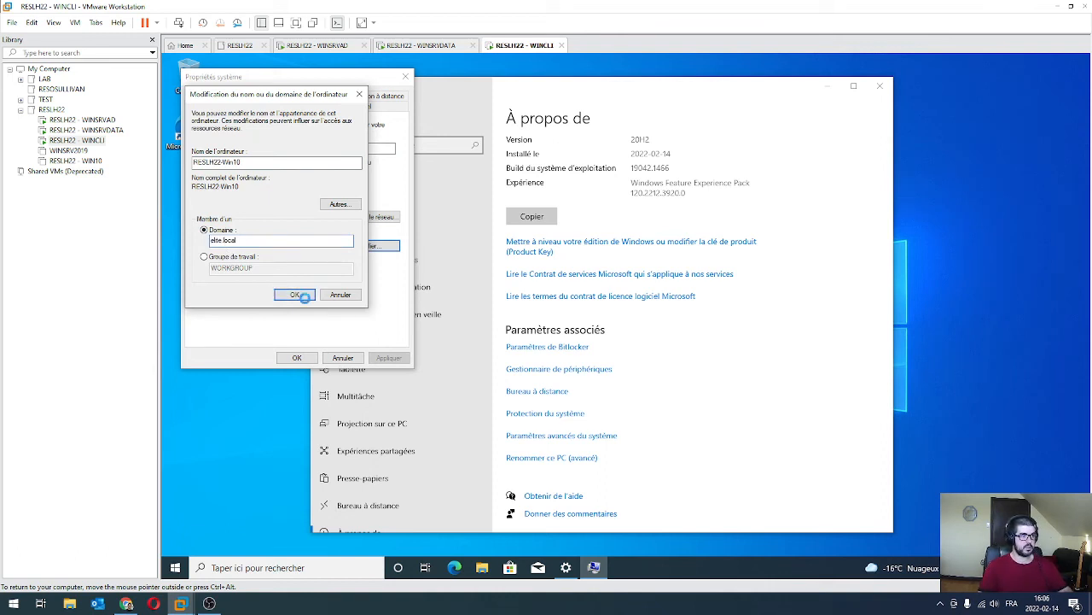
{"action": "key", "text": "Return"}
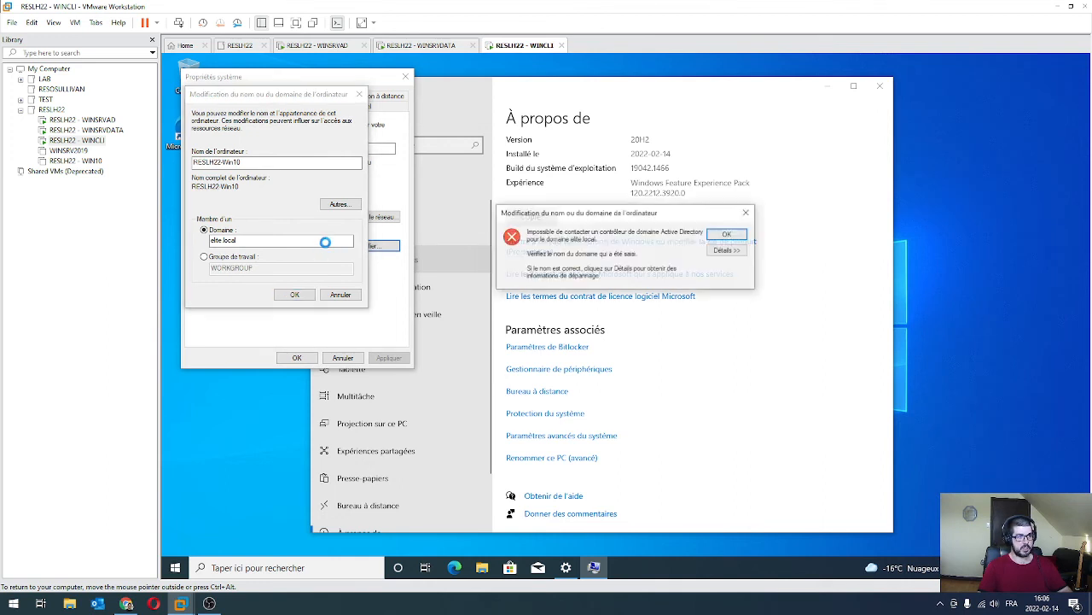
{"action": "left_click", "coordinate": [728, 235]}
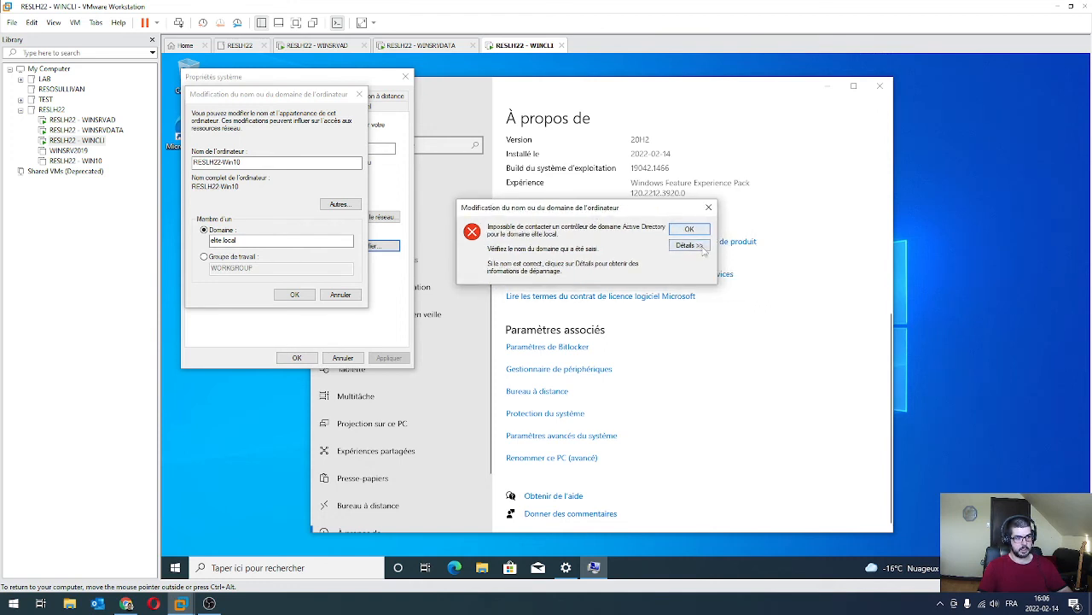
{"action": "right_click", "coordinate": [981, 568]}
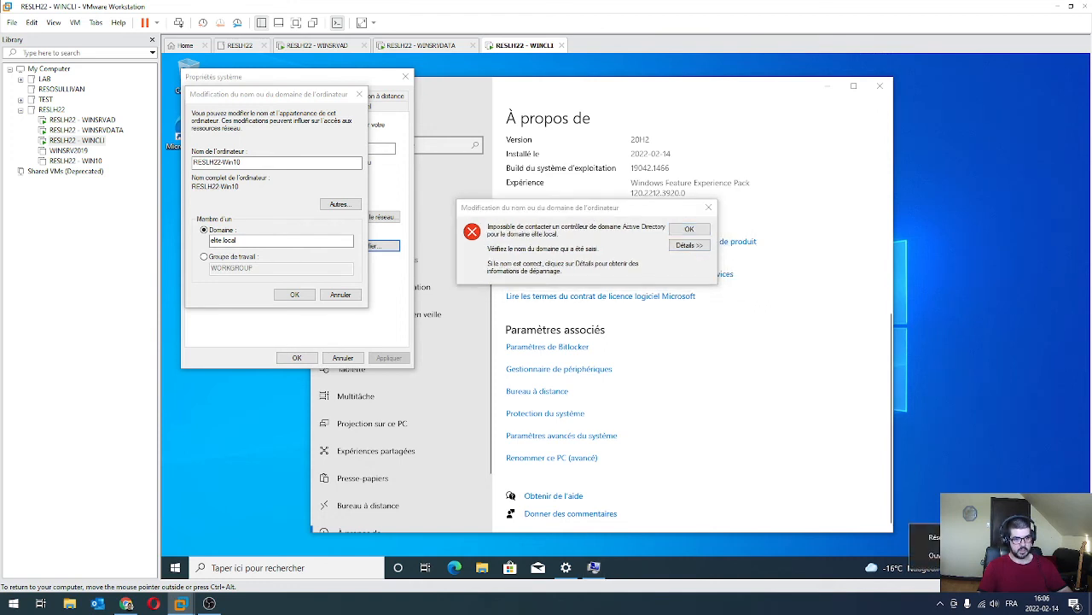
{"action": "left_click", "coordinate": [982, 554]}
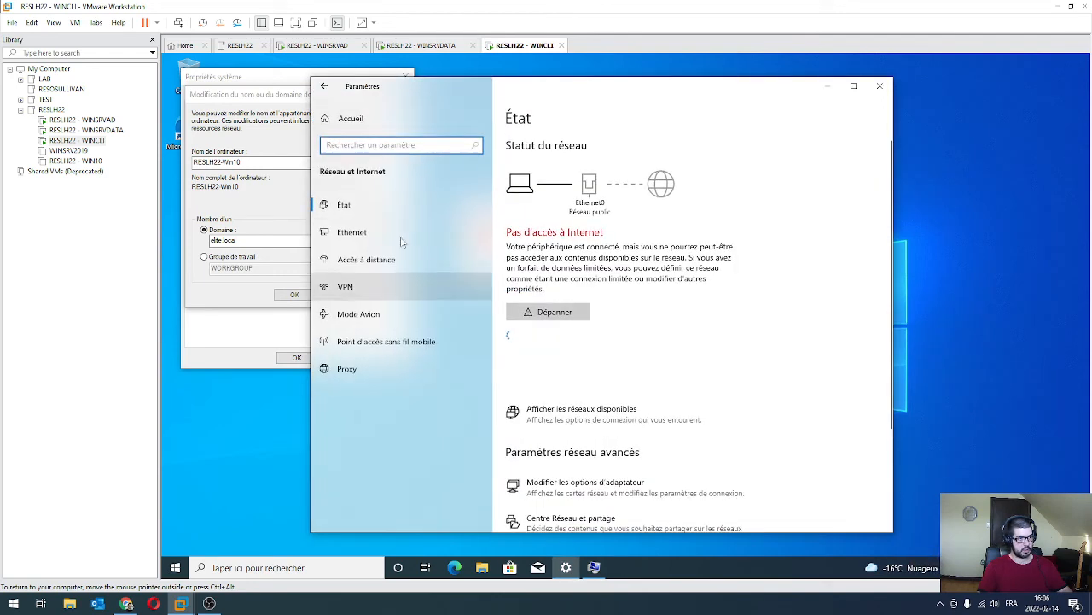
Open the IPv4 properties of the Ethernet0 adapter.
{"action": "left_click", "coordinate": [390, 237]}
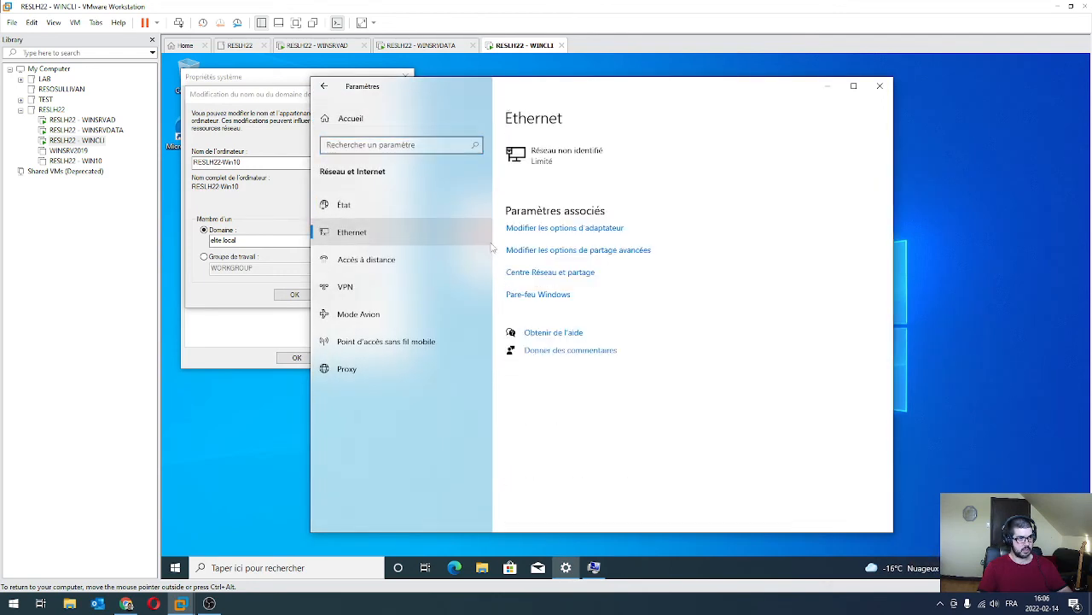
{"action": "left_click", "coordinate": [531, 232]}
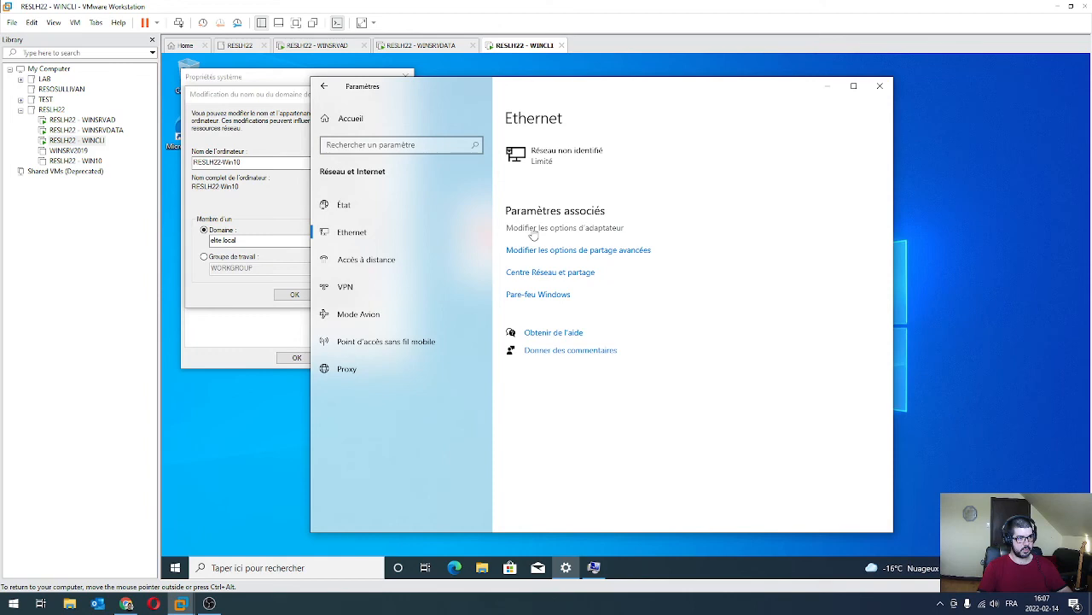
{"action": "left_click", "coordinate": [477, 214]}
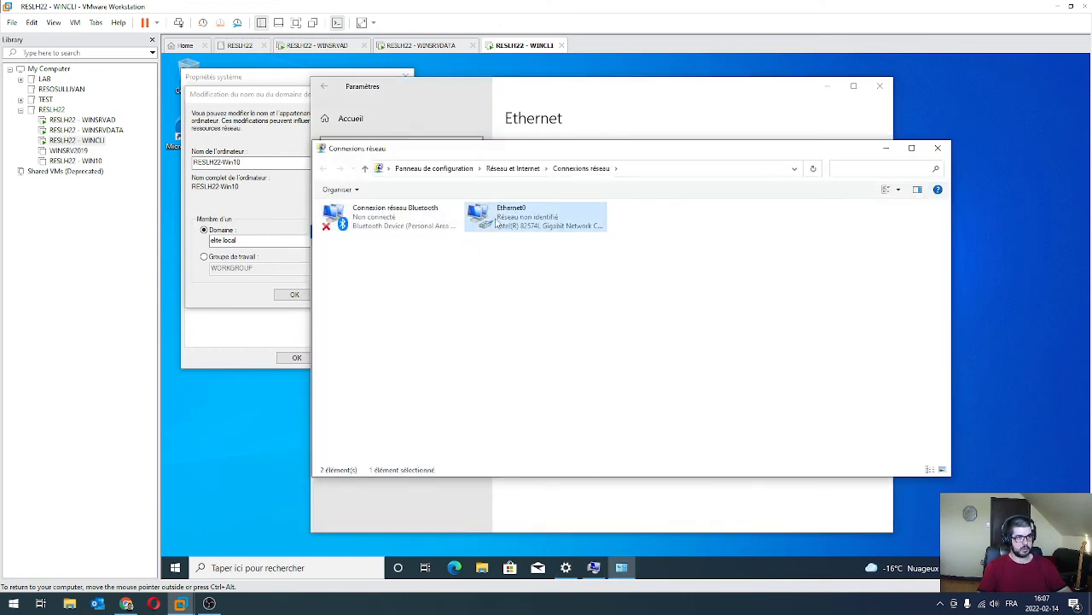
{"action": "right_click", "coordinate": [509, 219]}
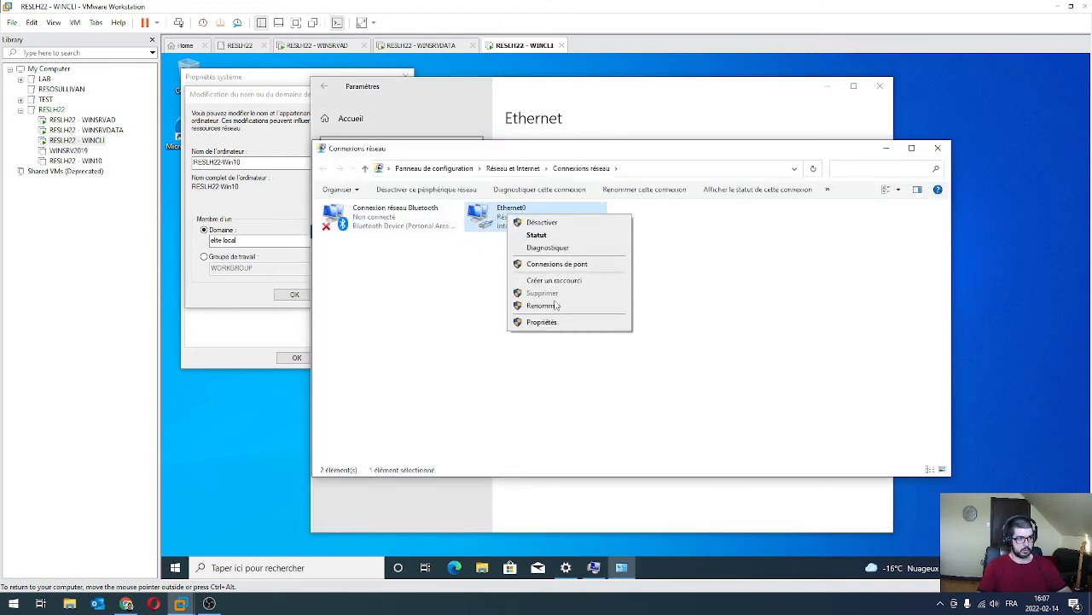
{"action": "left_click", "coordinate": [536, 322]}
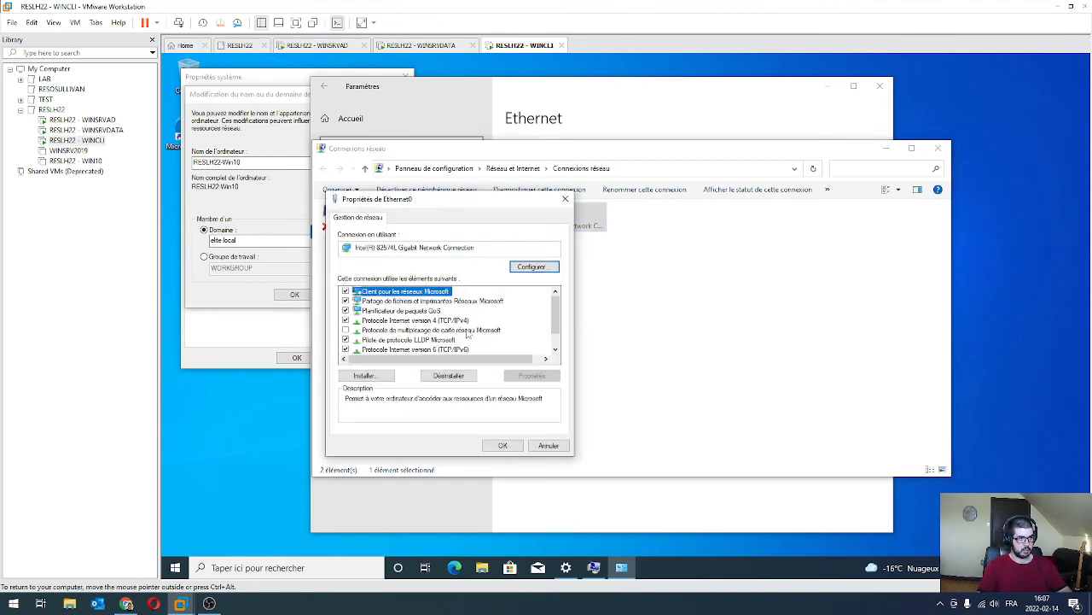
{"action": "left_click", "coordinate": [394, 321]}
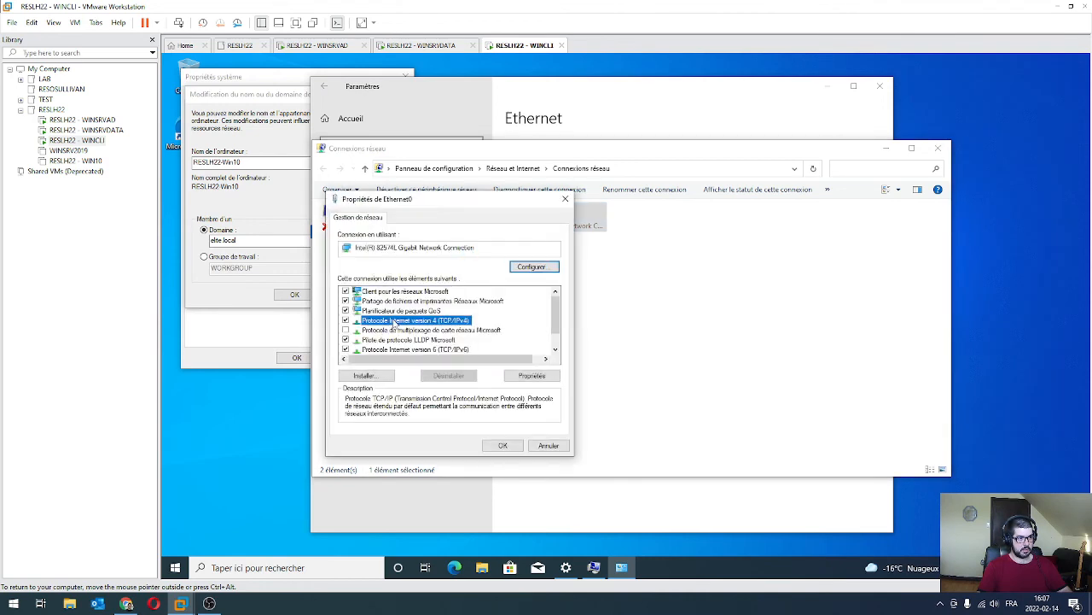
{"action": "double_click", "coordinate": [421, 321]}
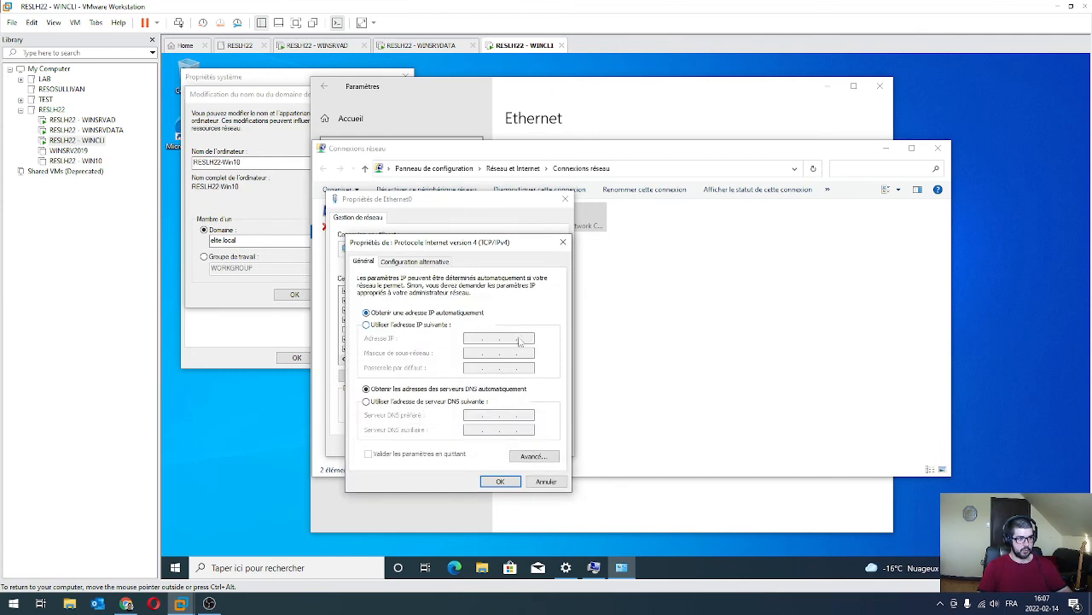
Set preferred DNS server 192.168.50.10, confirm, and close the network windows and leftover error.
{"action": "left_click", "coordinate": [368, 401]}
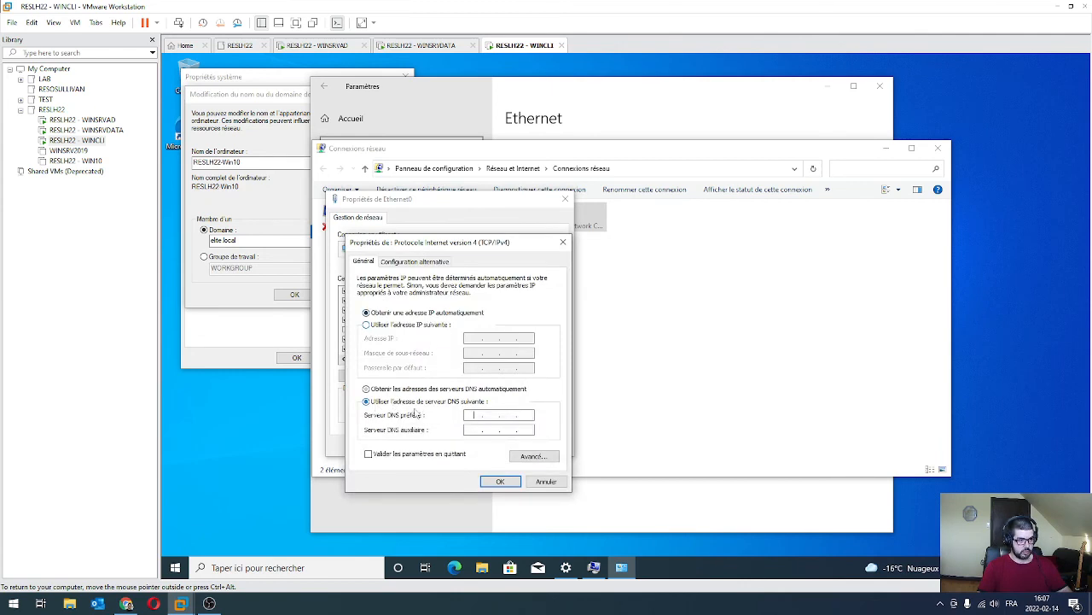
{"action": "type", "text": "192 . 168 . "}
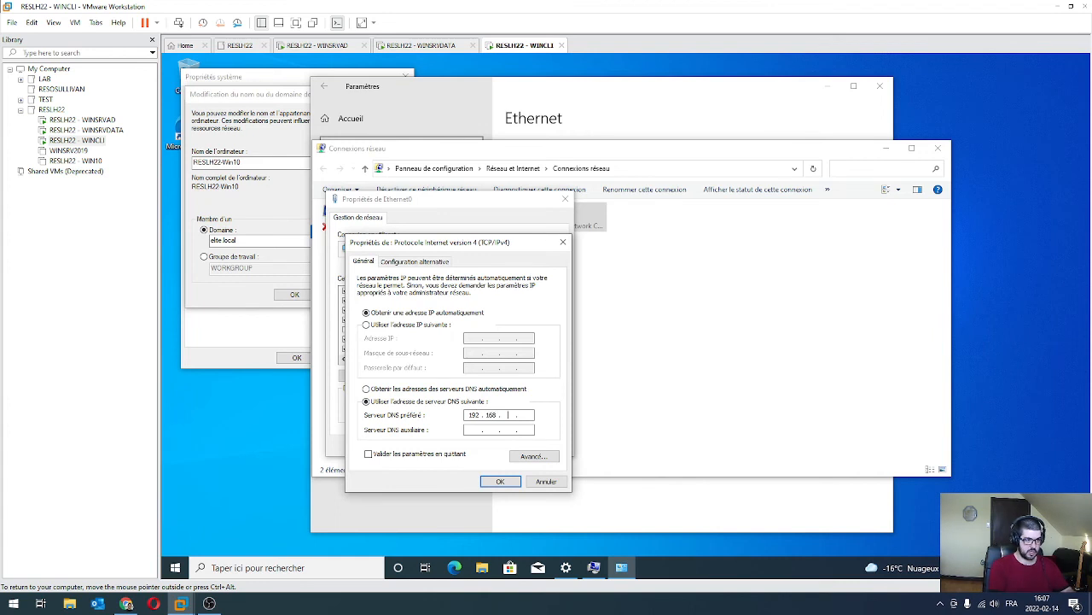
{"action": "type", "text": "50 . 10"}
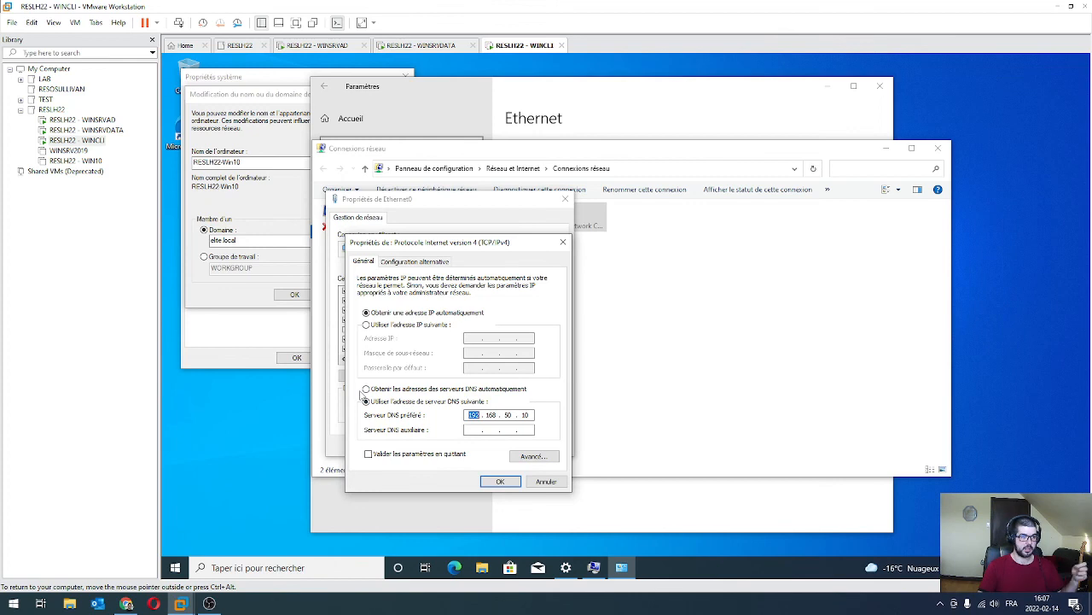
{"action": "left_click", "coordinate": [505, 481]}
{"action": "left_click", "coordinate": [503, 446]}
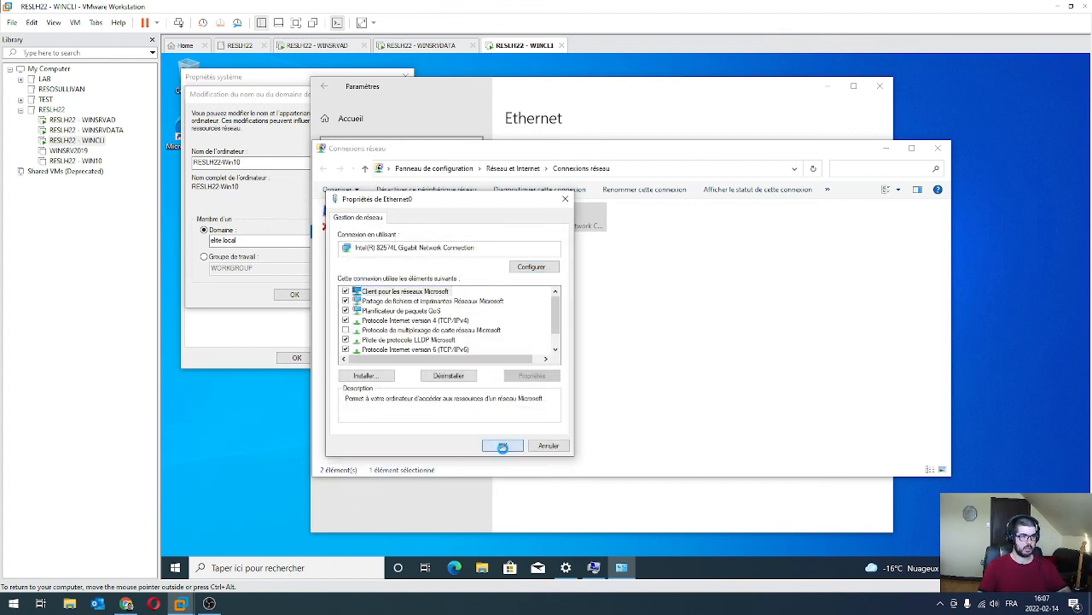
{"action": "left_click", "coordinate": [938, 148]}
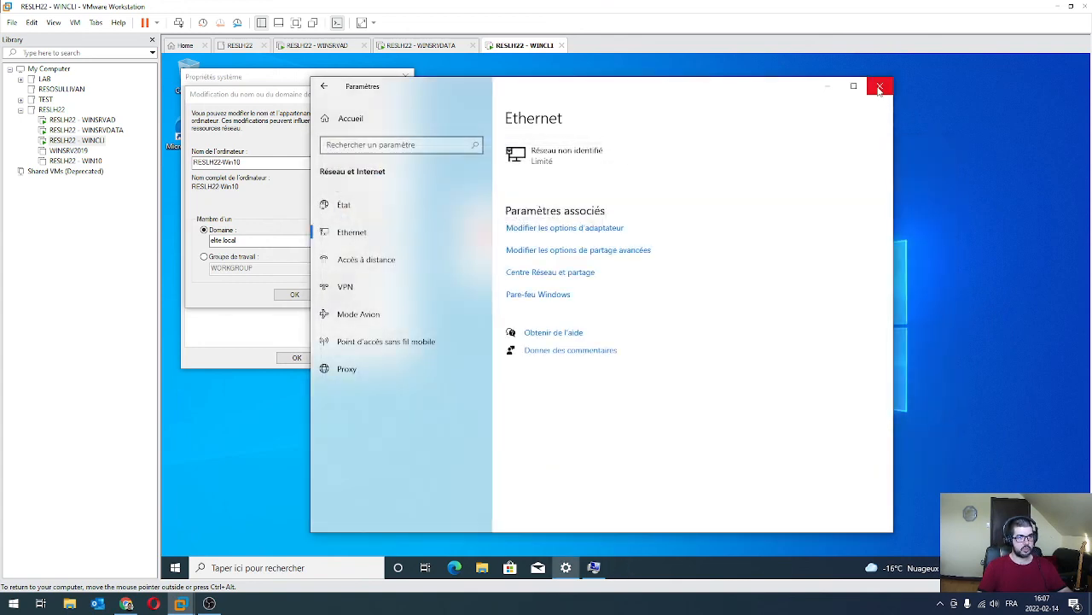
{"action": "left_click", "coordinate": [880, 89]}
{"action": "key", "text": "Return"}
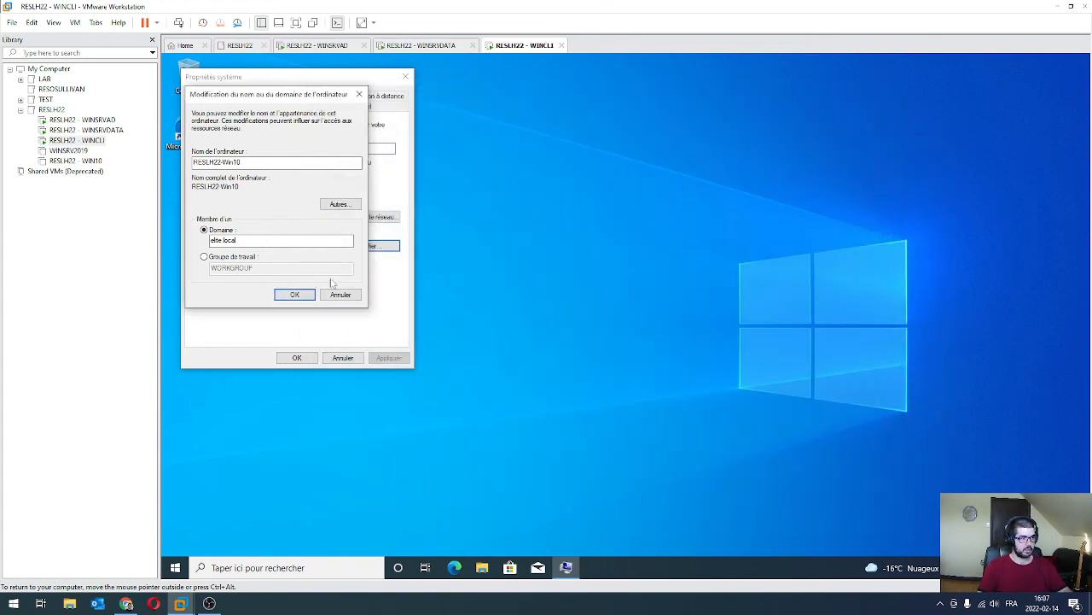
Join elite.local using the domain administrator credentials, acknowledge the notices, and restart immediately.
{"action": "left_click", "coordinate": [294, 295]}
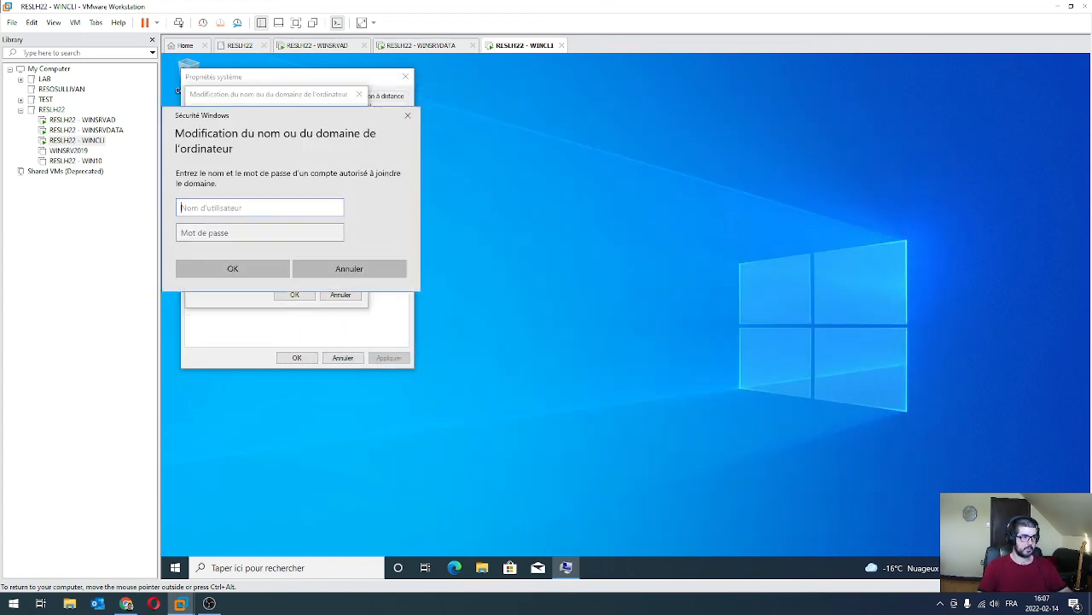
{"action": "type", "text": "administ"}
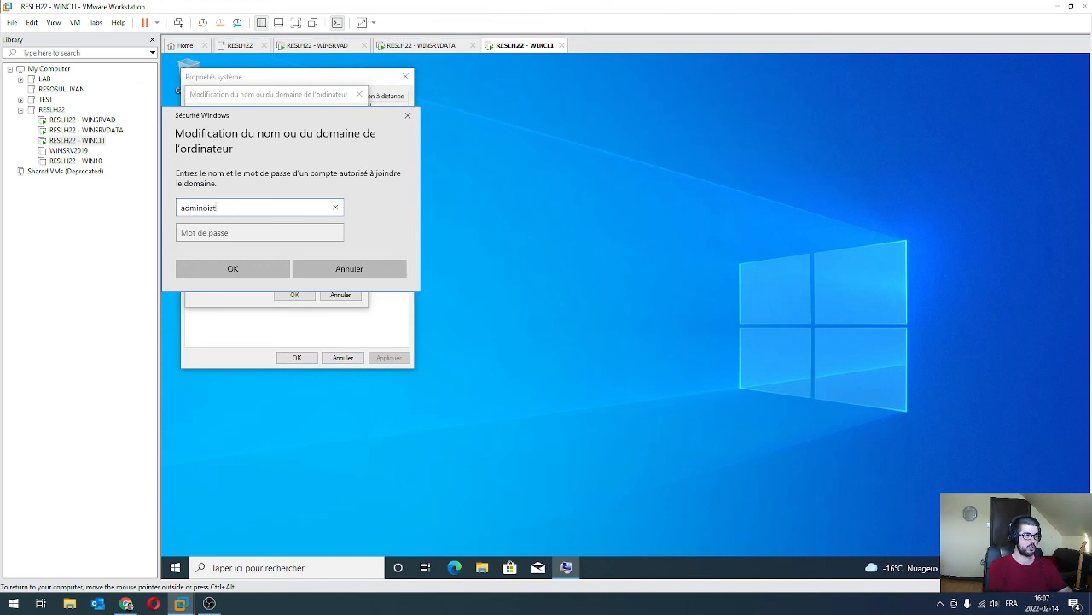
{"action": "key", "text": "BackSpace"}
{"action": "key", "text": "BackSpace"}
{"action": "key", "text": "BackSpace"}
{"action": "key", "text": "BackSpace"}
{"action": "key", "text": "BackSpace"}
{"action": "key", "text": "BackSpace"}
{"action": "key", "text": "BackSpace"}
{"action": "key", "text": "BackSpace"}
{"action": "type", "text": "administrateur"}
{"action": "key", "text": "Tab"}
{"action": "type", "text": "•••••••••"}
{"action": "key", "text": "Return"}
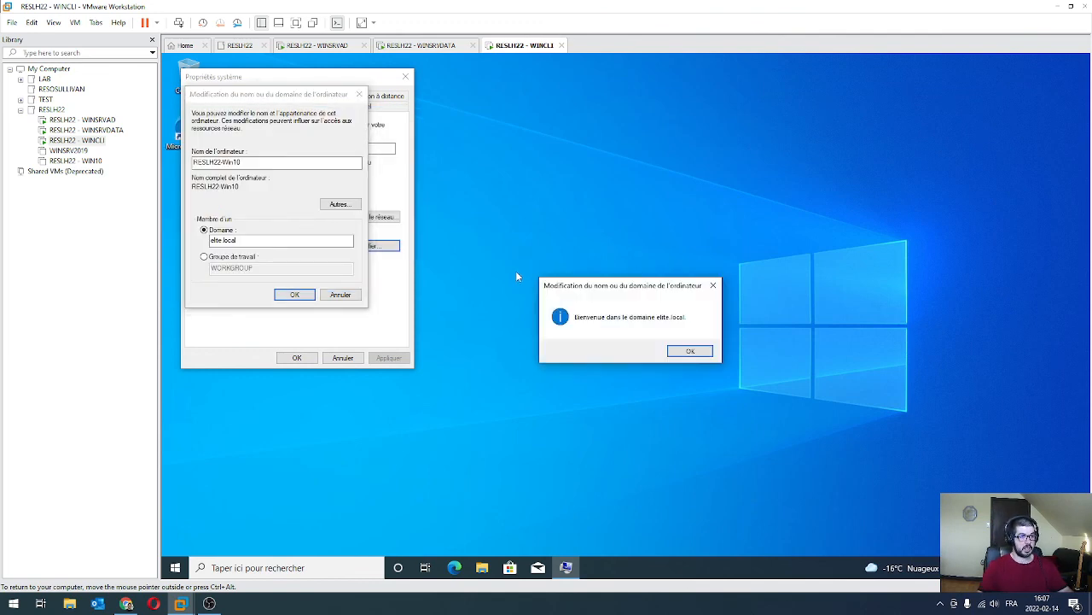
{"action": "left_click", "coordinate": [691, 347]}
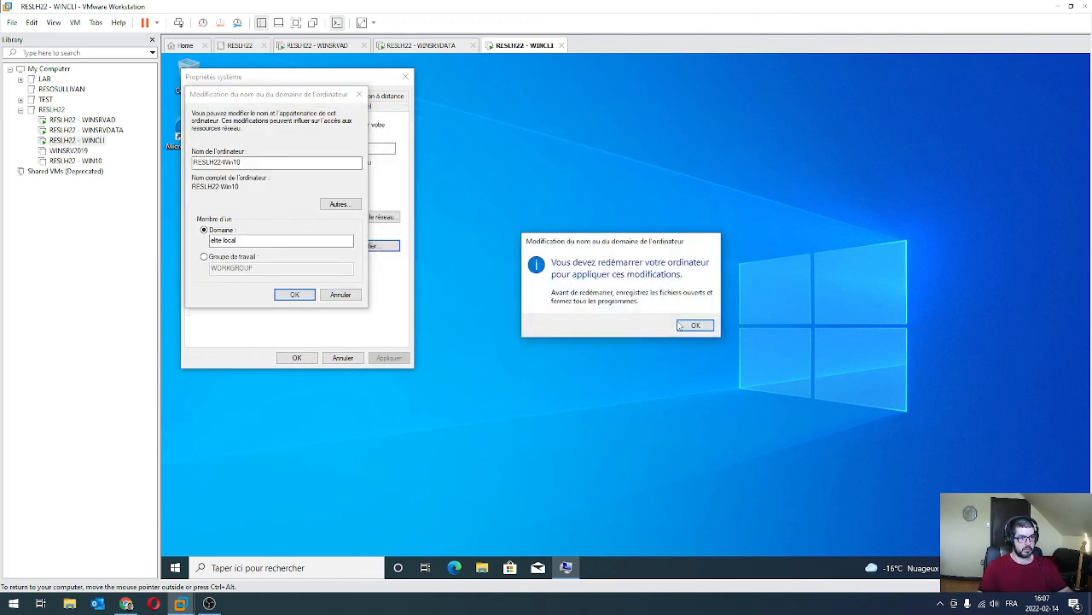
{"action": "left_click", "coordinate": [683, 325]}
{"action": "left_click", "coordinate": [297, 357]}
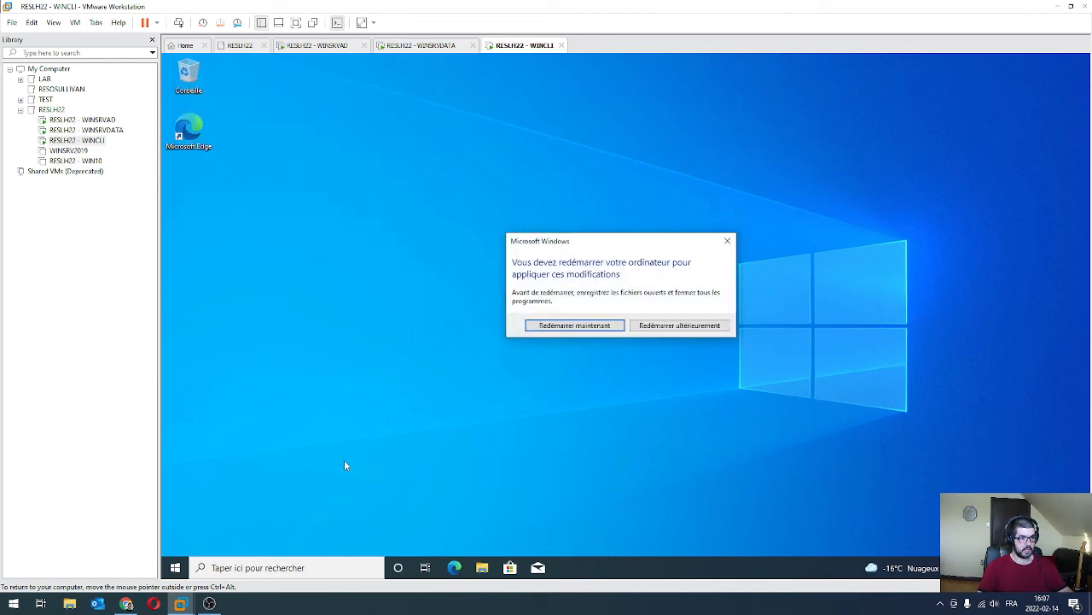
{"action": "left_click", "coordinate": [583, 327]}
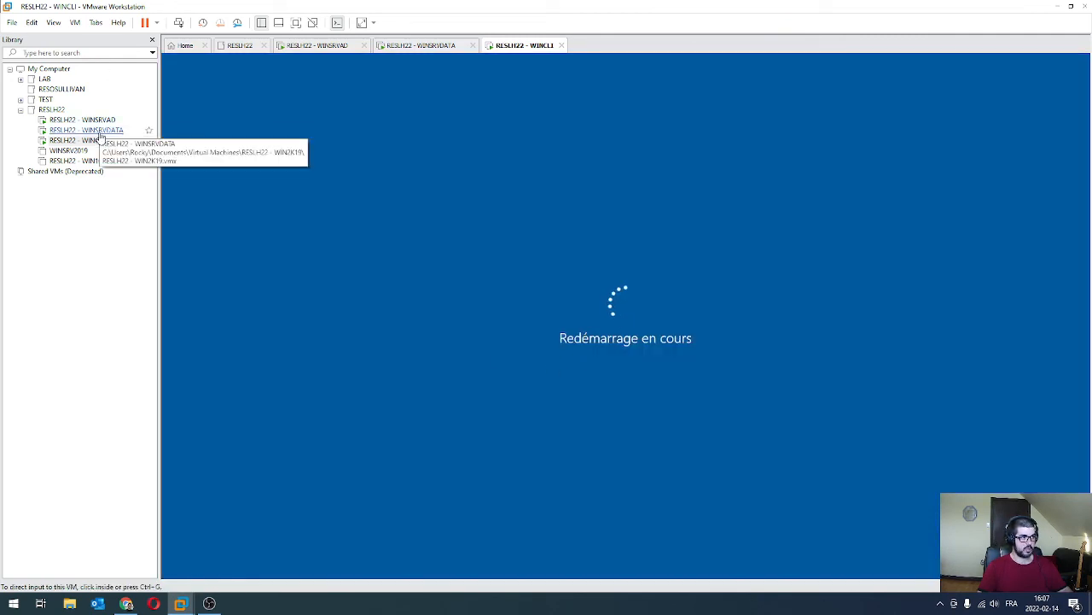
Switch to the RESLH22 - WINSRVDATA virtual machine in the Library.
{"action": "left_click", "coordinate": [84, 130]}
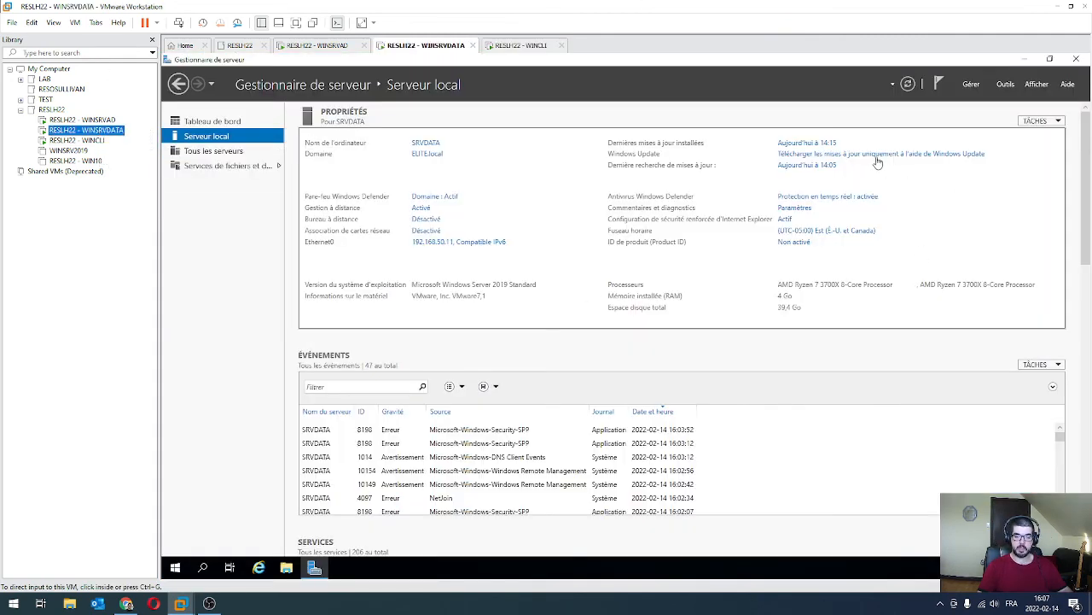